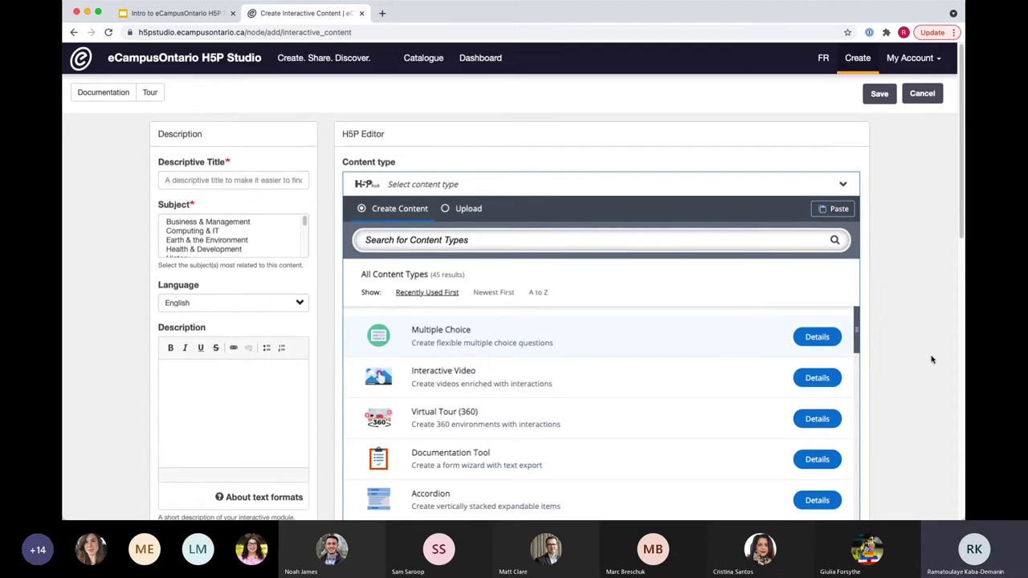
pyautogui.scroll(-2, 108, 370)
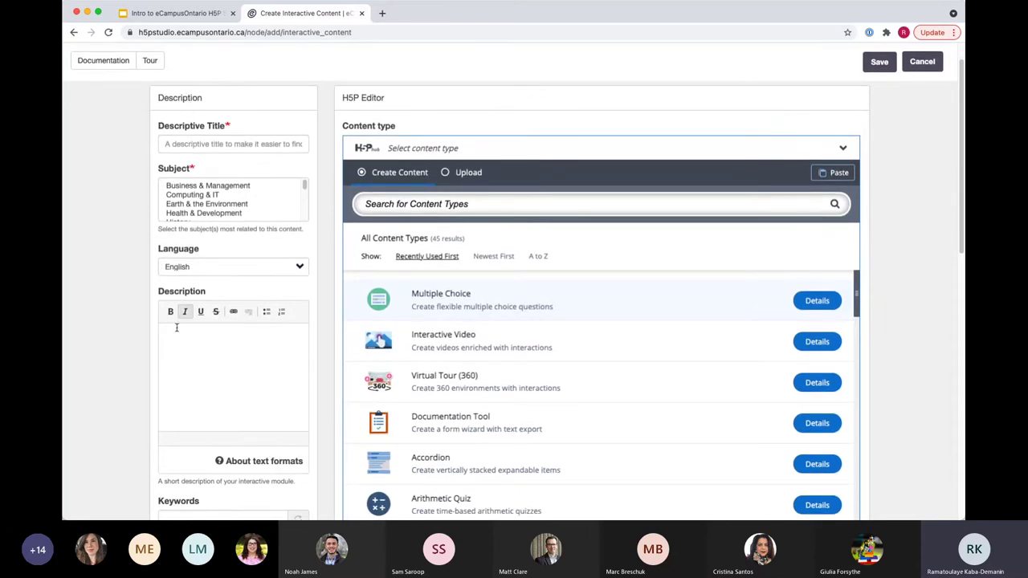
pyautogui.scroll(-6, 174, 402)
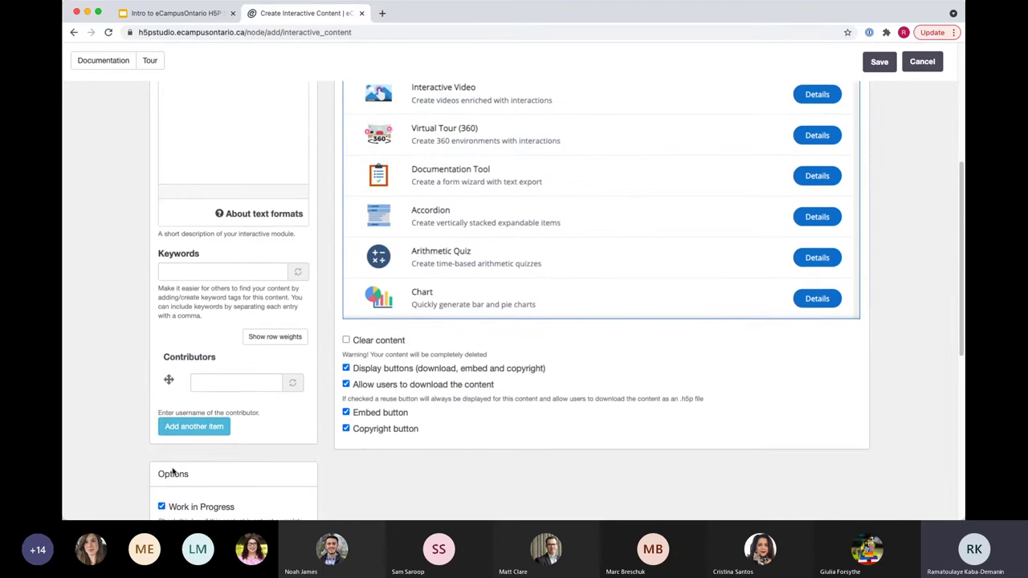
pyautogui.scroll(-4, 174, 430)
pyautogui.scroll(-6, 174, 431)
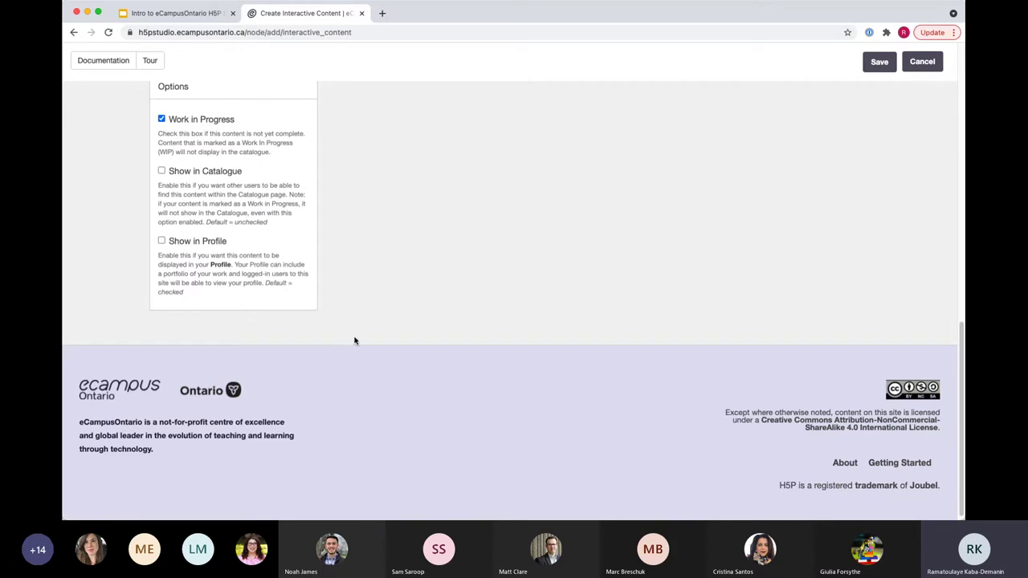
pyautogui.scroll(5, 305, 342)
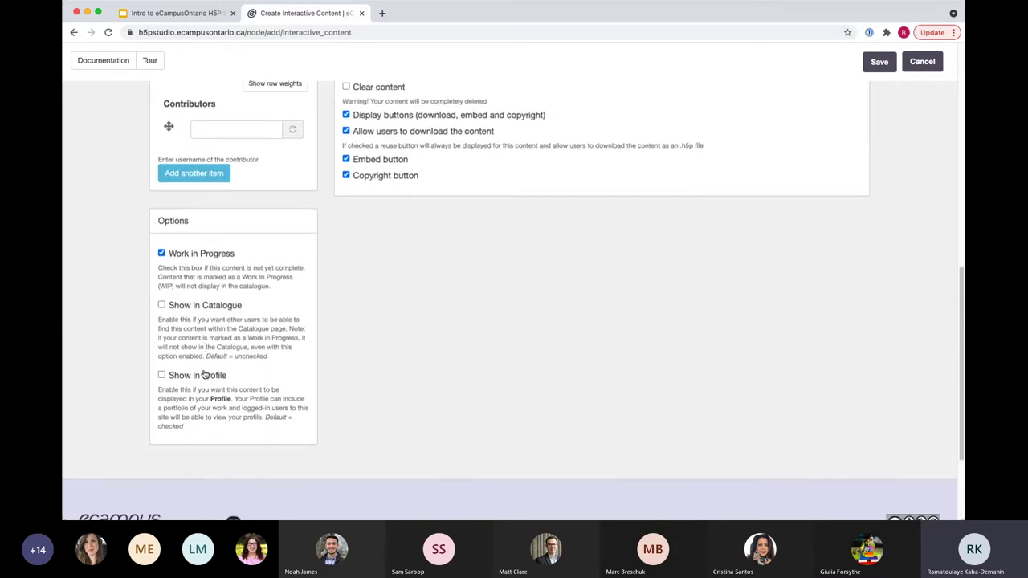
pyautogui.scroll(6, 217, 252)
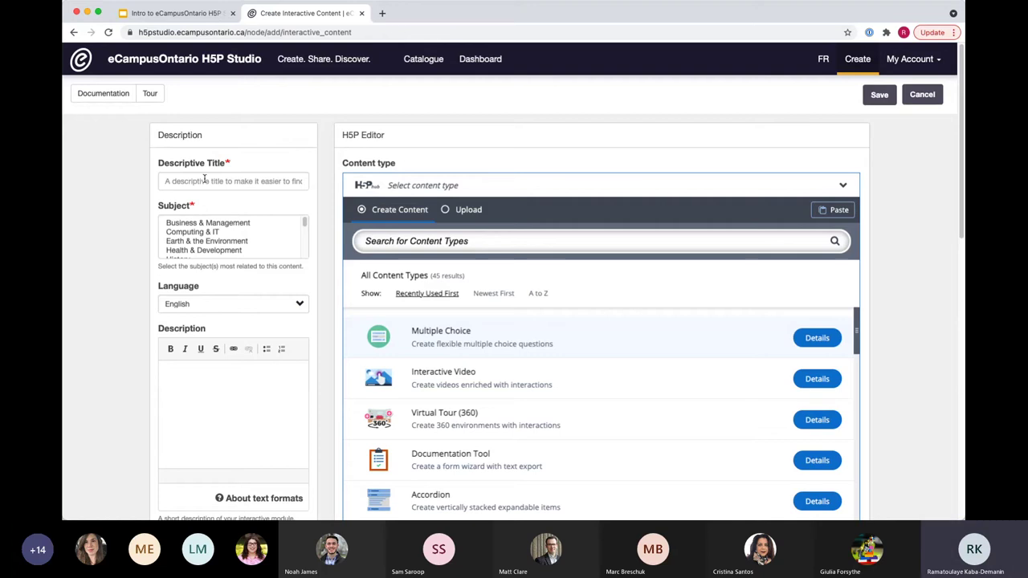
# Step: Title the item 'MC Demo' and set its subject to Reference
pyautogui.click(205, 180)
pyautogui.write('M')
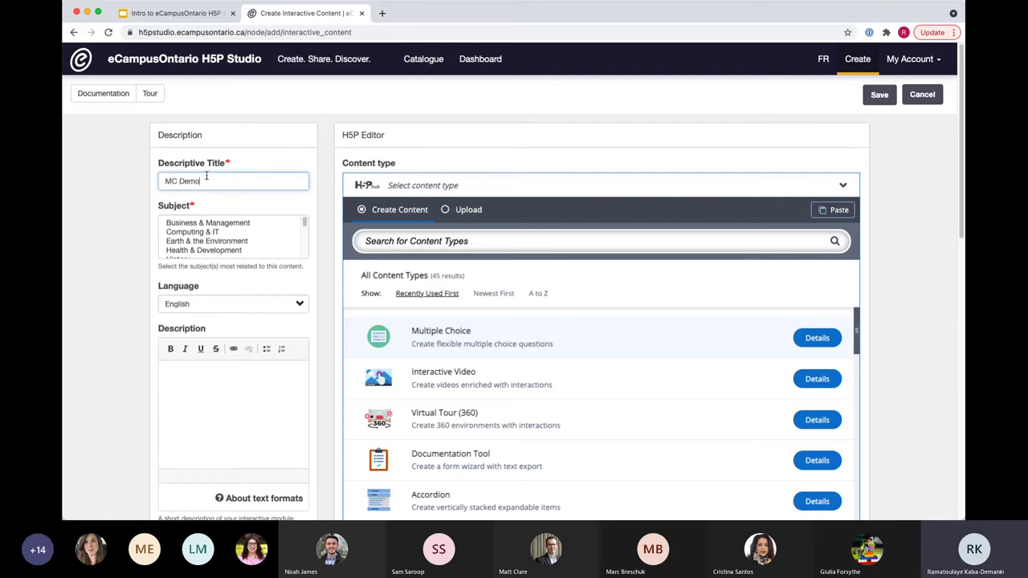
pyautogui.write('C Demo')
pyautogui.scroll(-2, 280, 148)
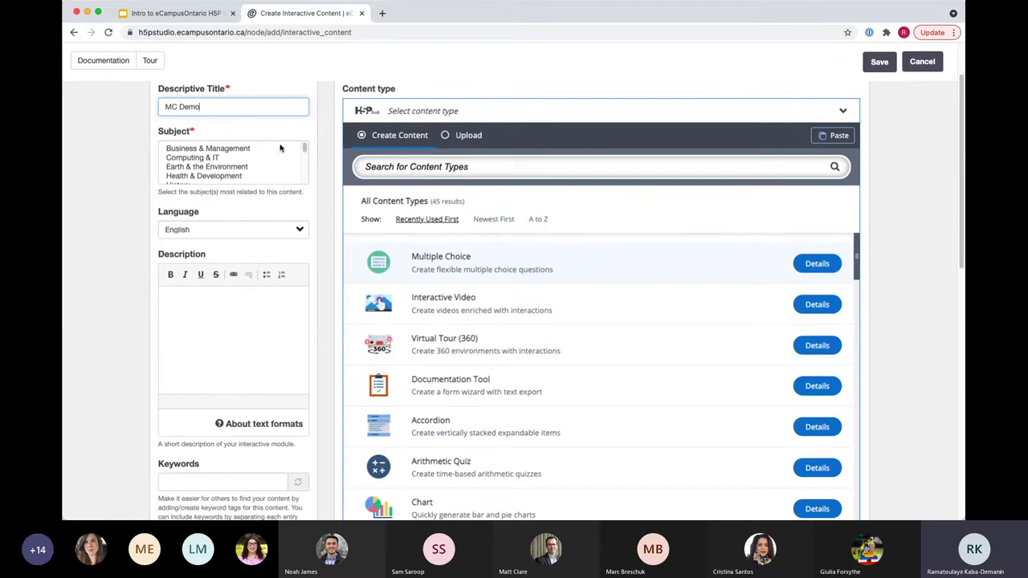
pyautogui.moveTo(306, 148); pyautogui.dragTo(305, 173)
pyautogui.click(195, 159)
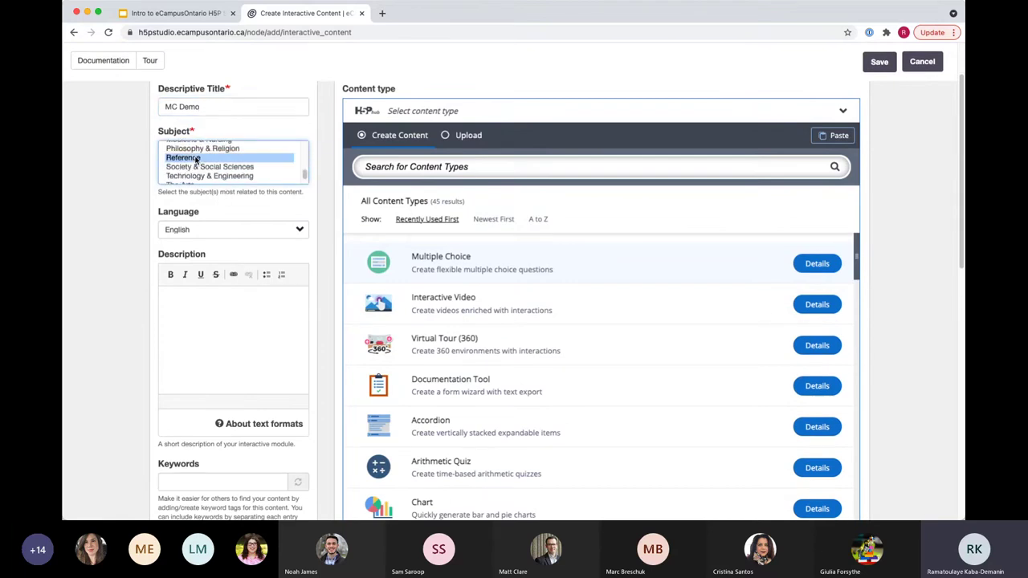
# Step: Set the language to French and enter the description 'A demo of multiple choice'
pyautogui.click(105, 260)
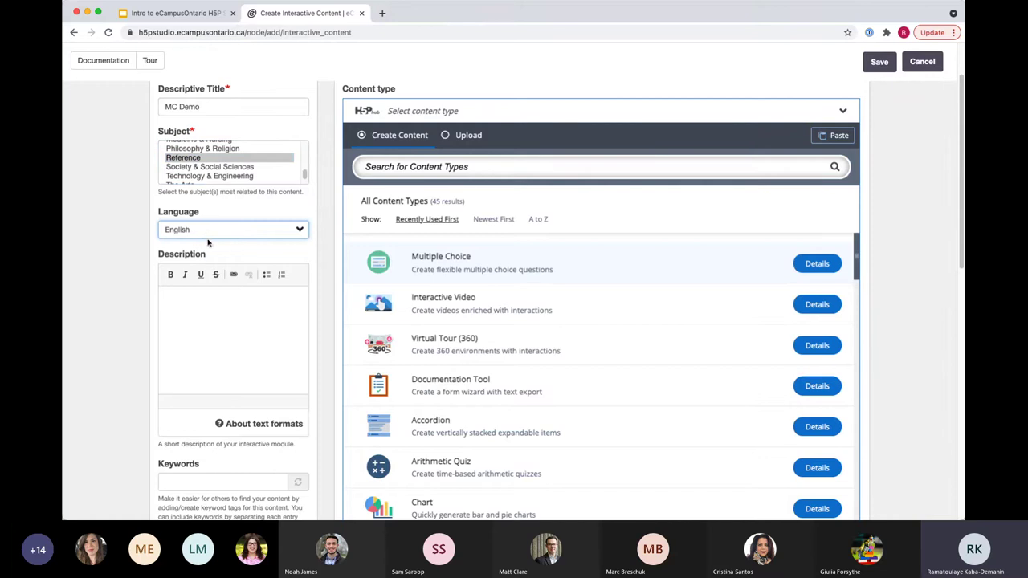
pyautogui.press('f')
pyautogui.click(175, 309)
pyautogui.scroll(-1, 184, 302)
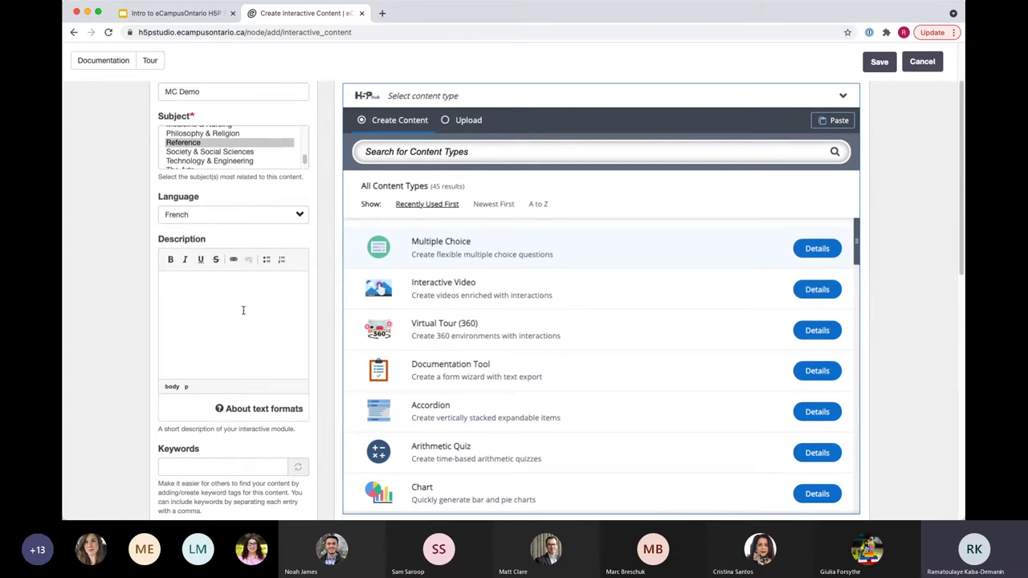
pyautogui.write('A demo of multiple choice')
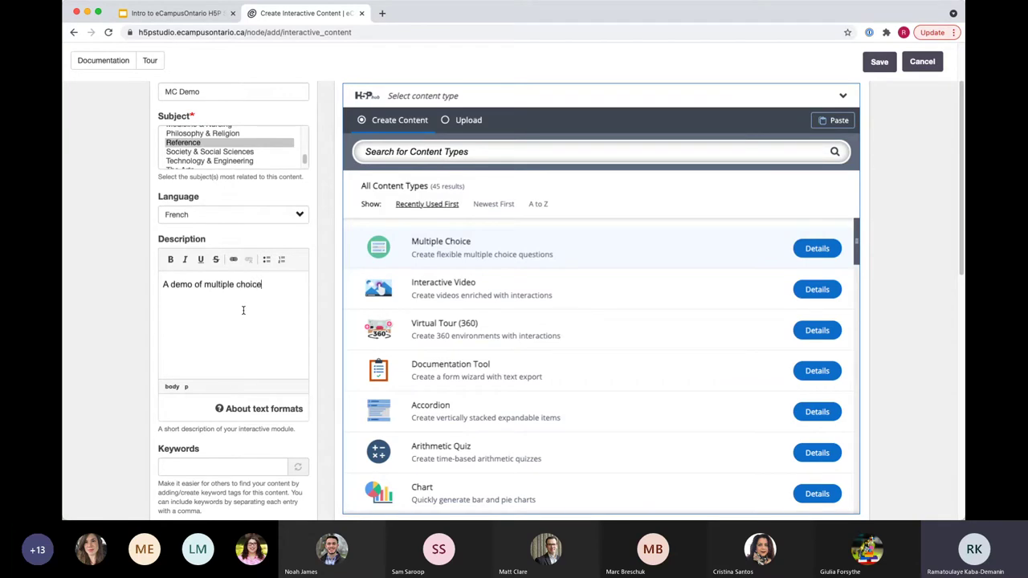
# Step: Pick a suggested site user as contributor, clear it, and add a second contributor slot
pyautogui.scroll(-5, 180, 297)
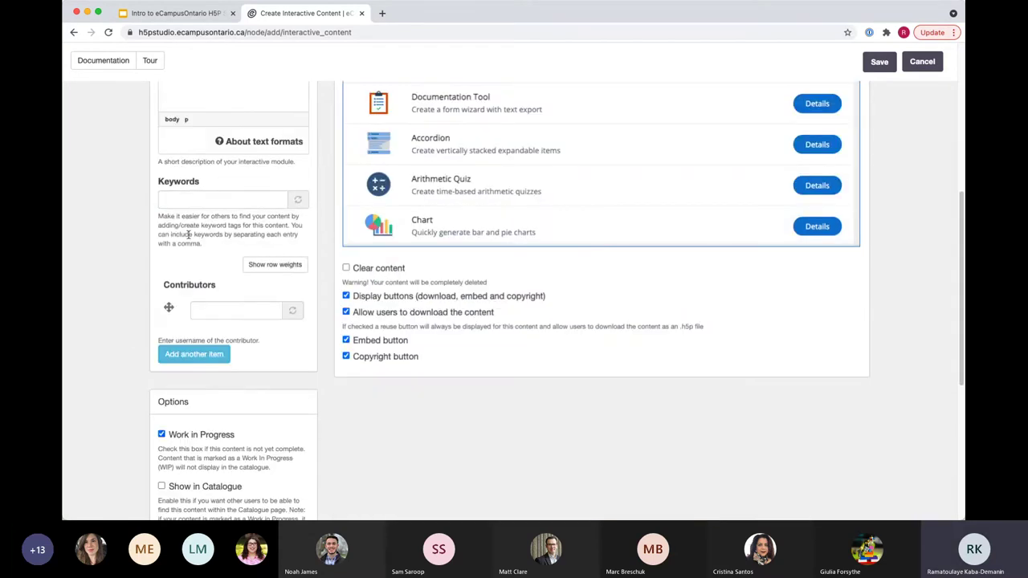
pyautogui.scroll(-1, 209, 293)
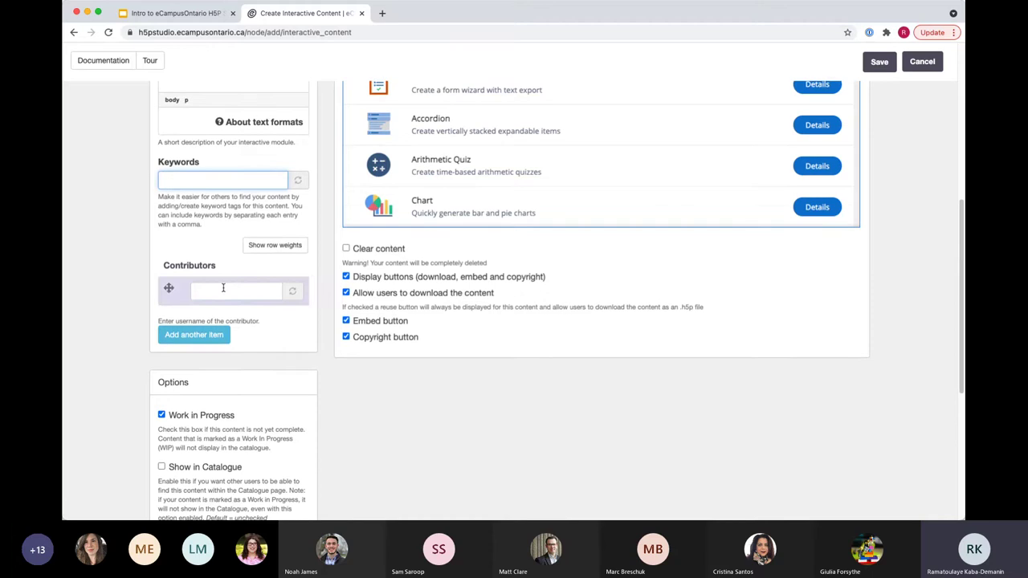
pyautogui.click(221, 289)
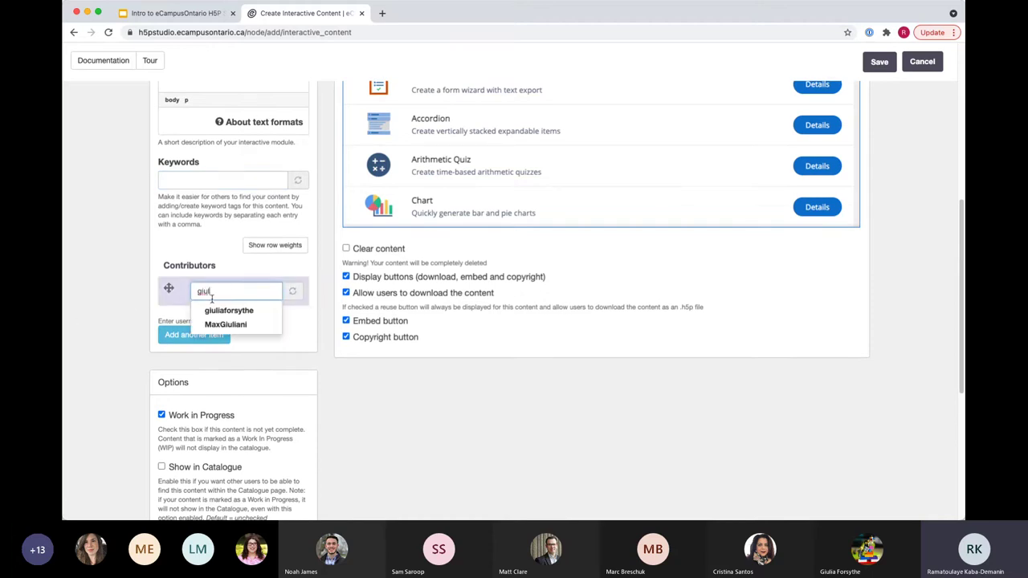
pyautogui.click(213, 314)
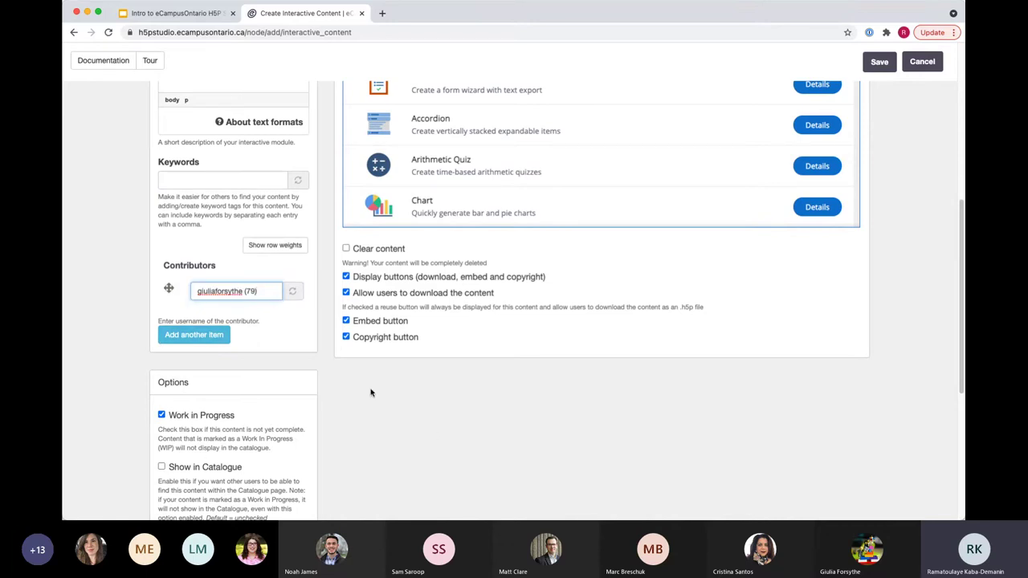
pyautogui.moveTo(257, 294); pyautogui.dragTo(185, 294)
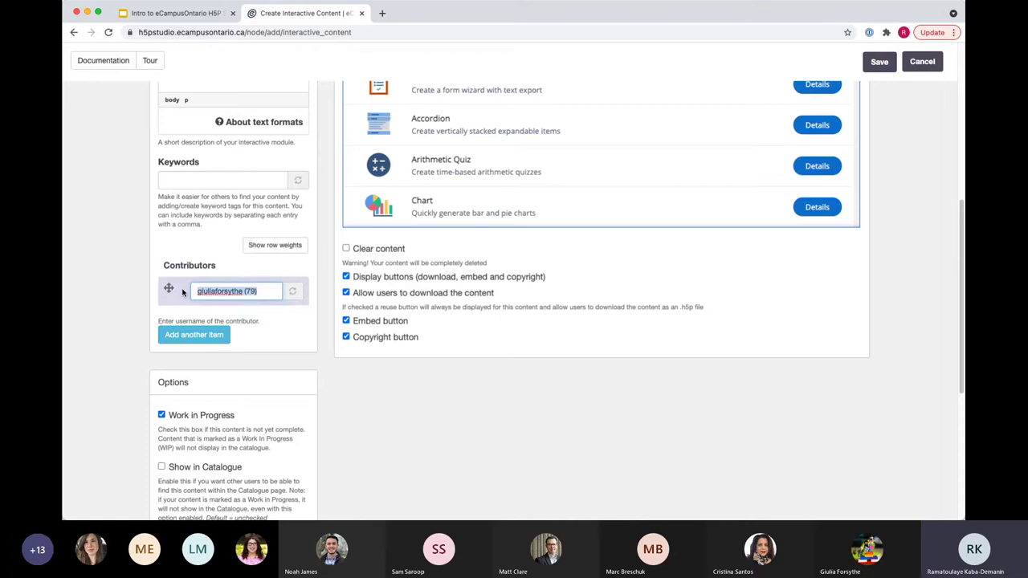
pyautogui.press('BackSpace')
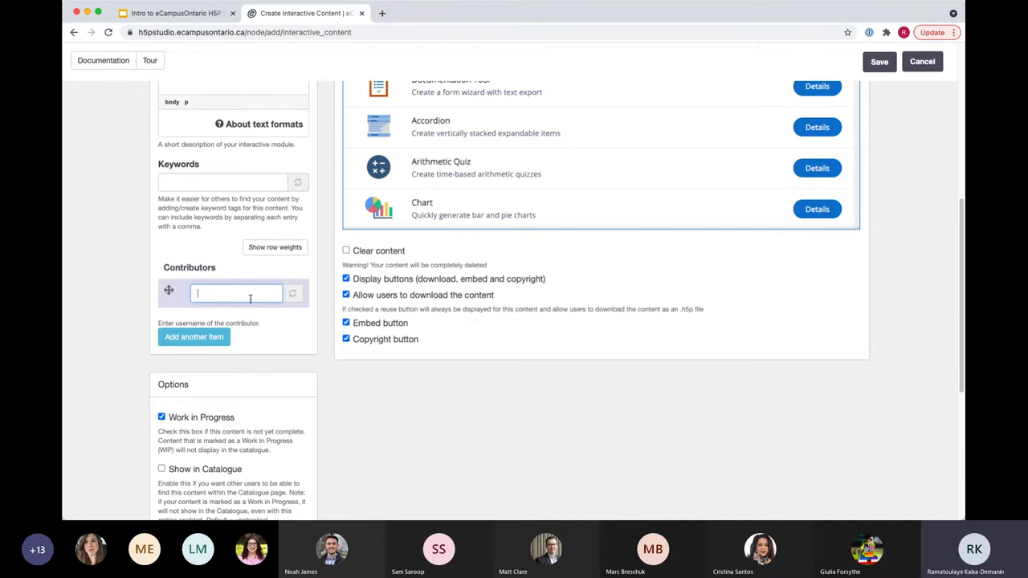
pyautogui.click(193, 337)
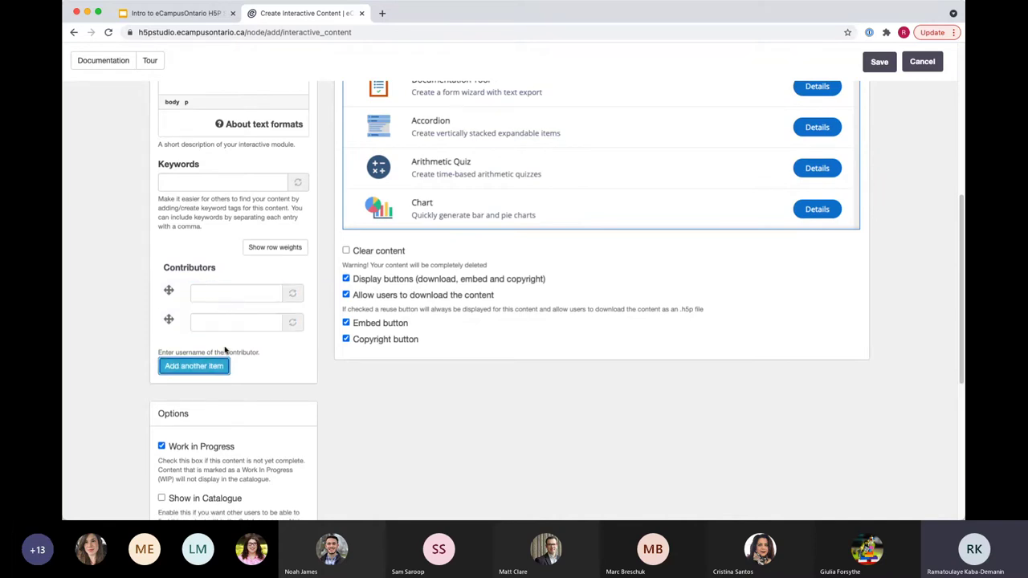
# Step: Re-enter the first contributor's username and choose the matching suggested user
pyautogui.click(220, 293)
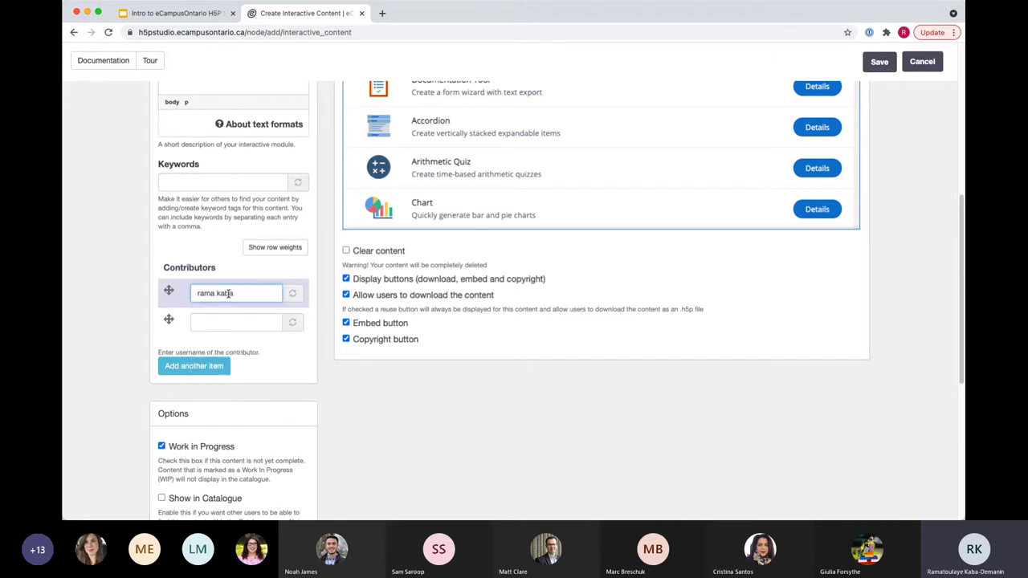
pyautogui.moveTo(234, 293); pyautogui.dragTo(215, 292)
pyautogui.press('BackSpace')
pyautogui.press('BackSpace')
pyautogui.press('BackSpace')
pyautogui.write('amak')
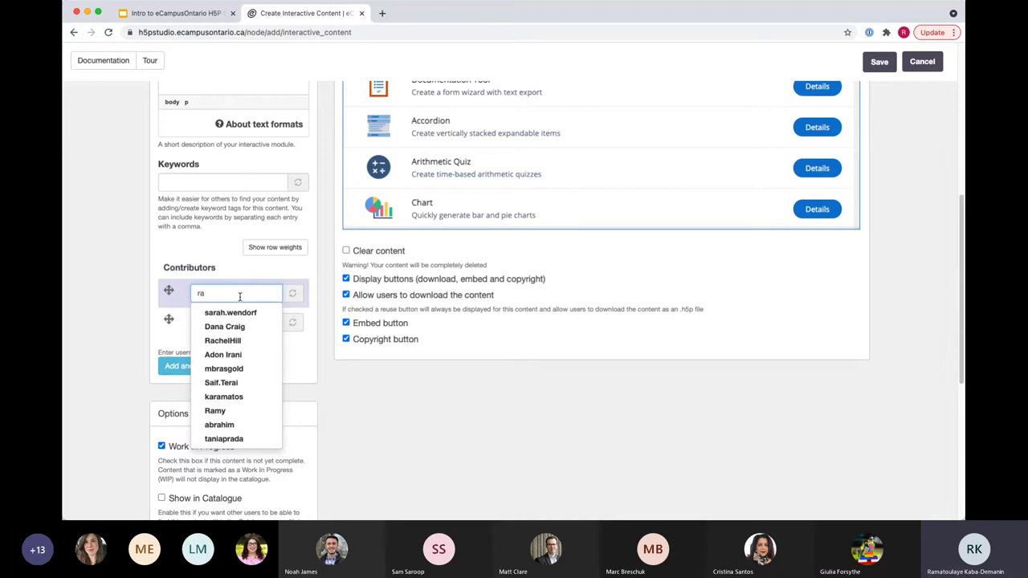
pyautogui.press('BackSpace')
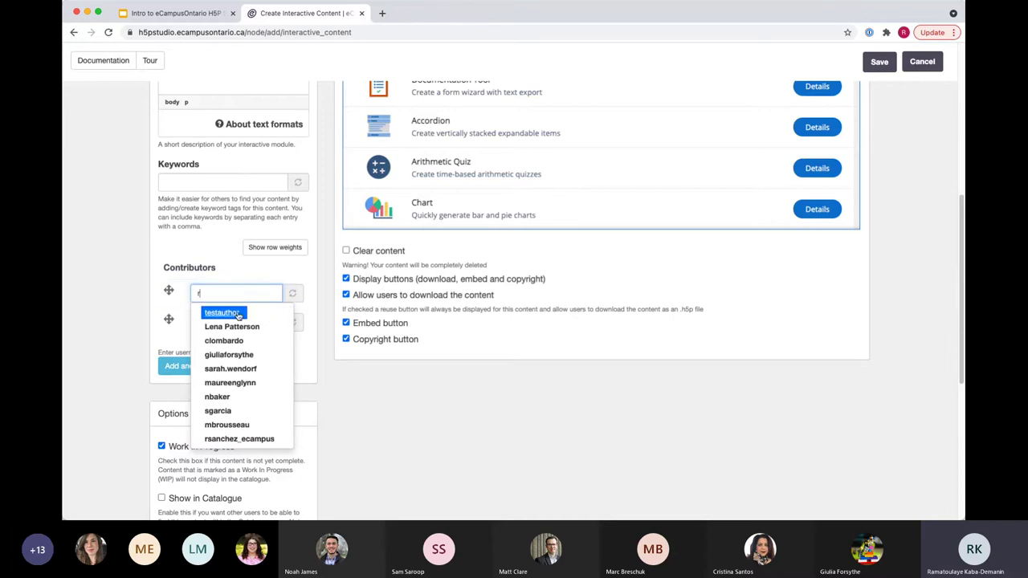
pyautogui.click(128, 303)
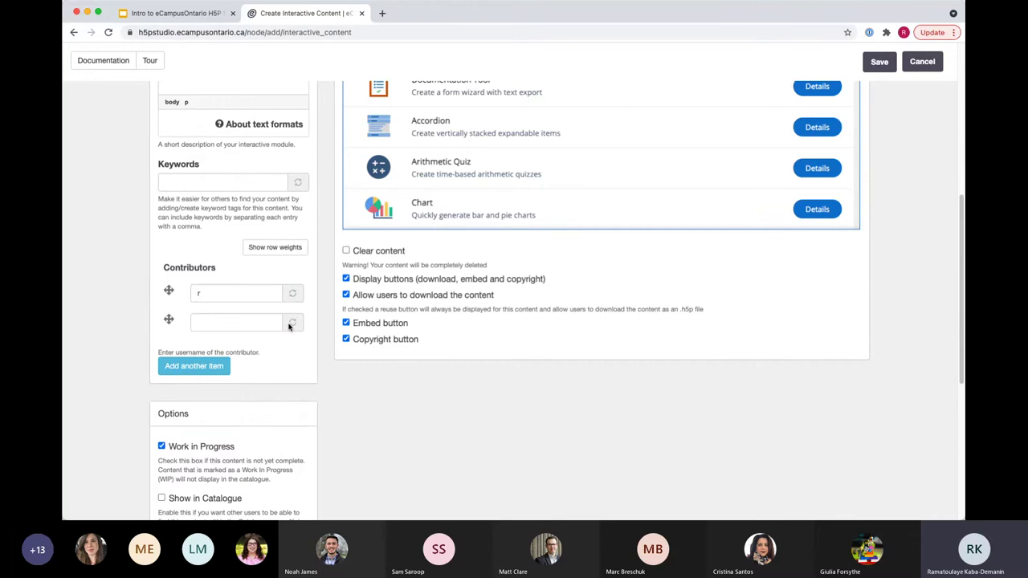
pyautogui.click(194, 293)
pyautogui.write('g')
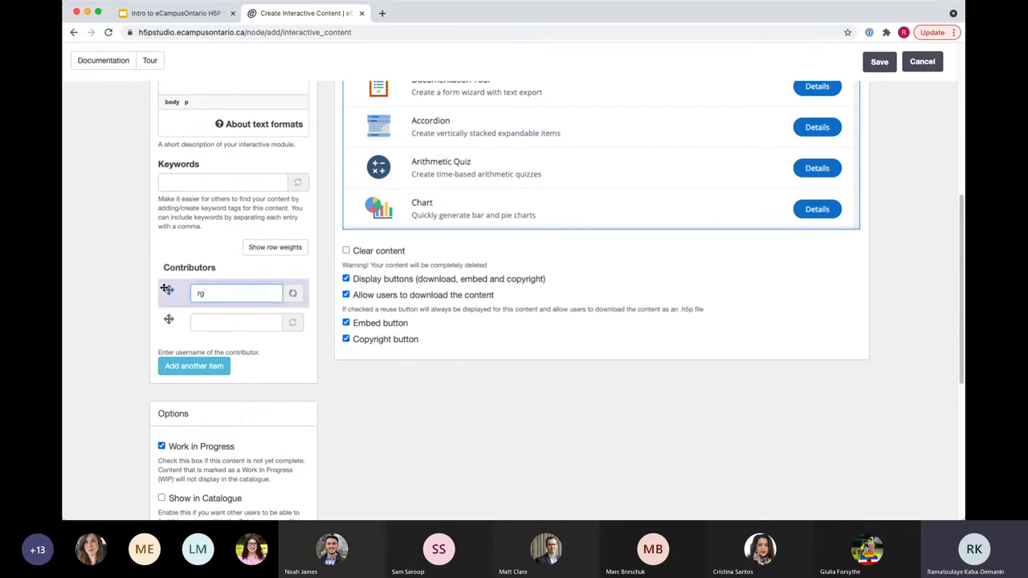
pyautogui.write('i')
pyautogui.press('BackSpace')
pyautogui.press('BackSpace')
pyautogui.press('BackSpace')
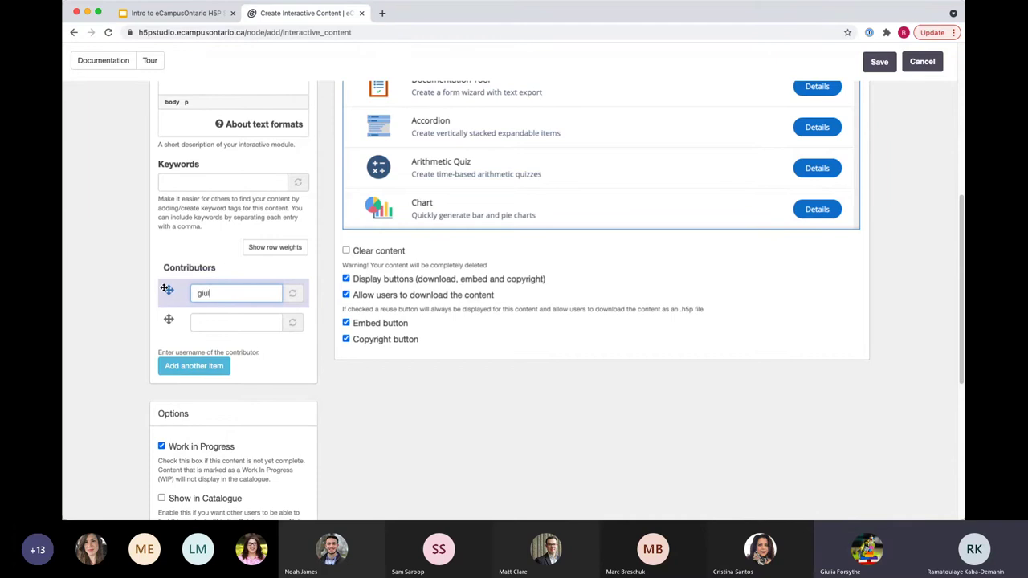
pyautogui.click(209, 306)
pyautogui.click(120, 376)
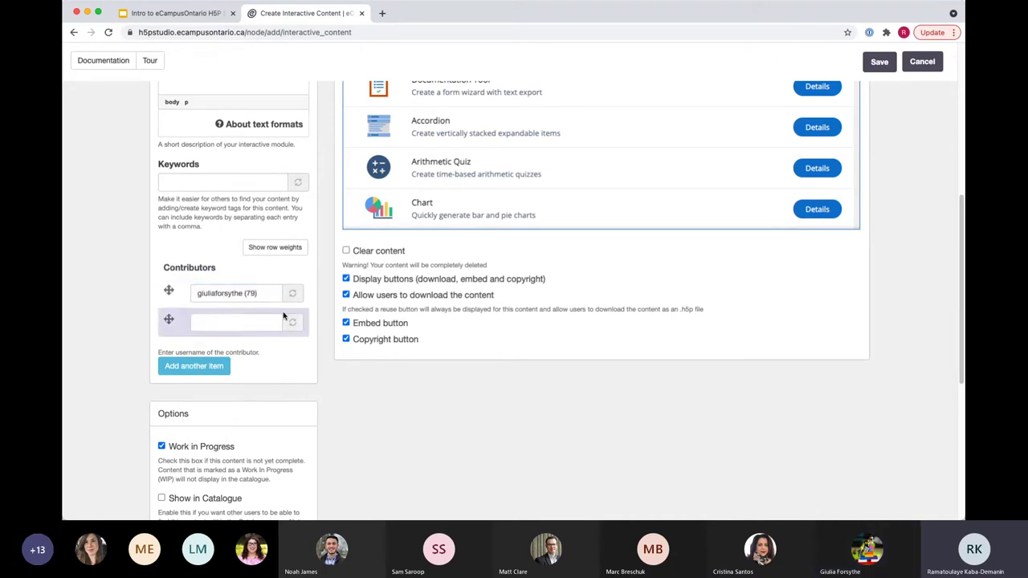
pyautogui.scroll(-1, 704, 462)
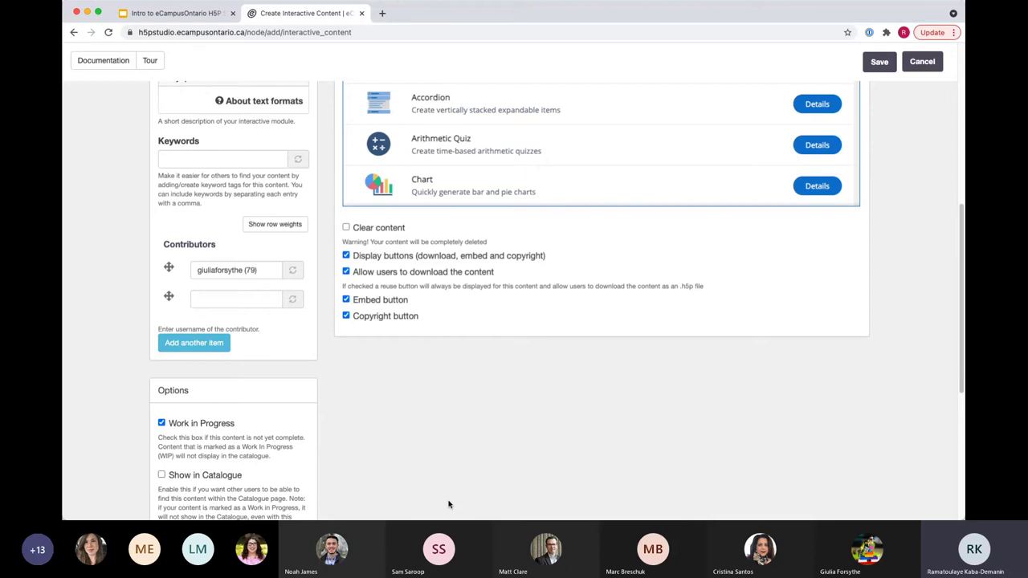
# Step: Tick Show in Profile for the content
pyautogui.scroll(3, 455, 465)
pyautogui.scroll(3, 454, 466)
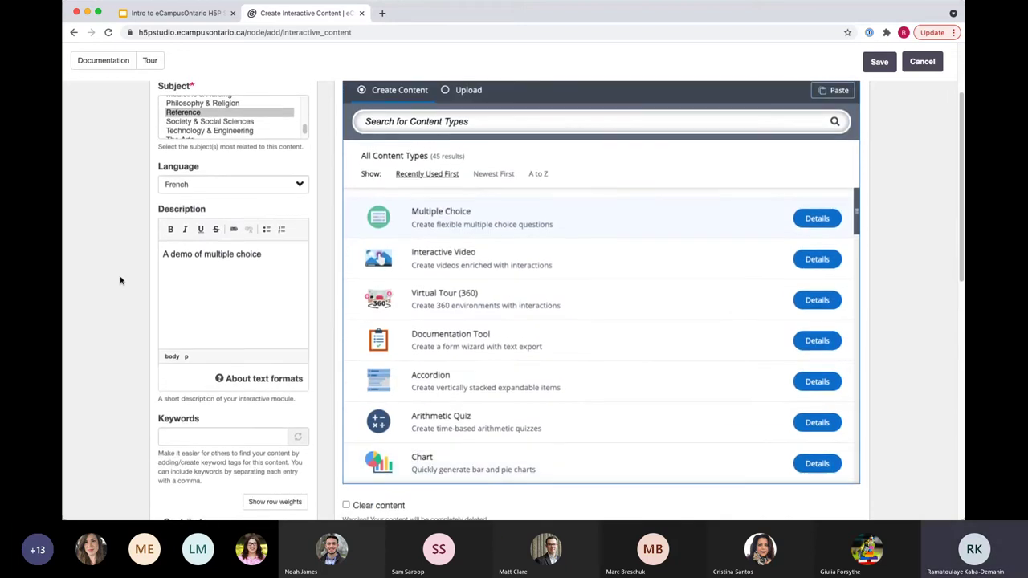
pyautogui.scroll(-15, 313, 371)
pyautogui.scroll(1, 319, 333)
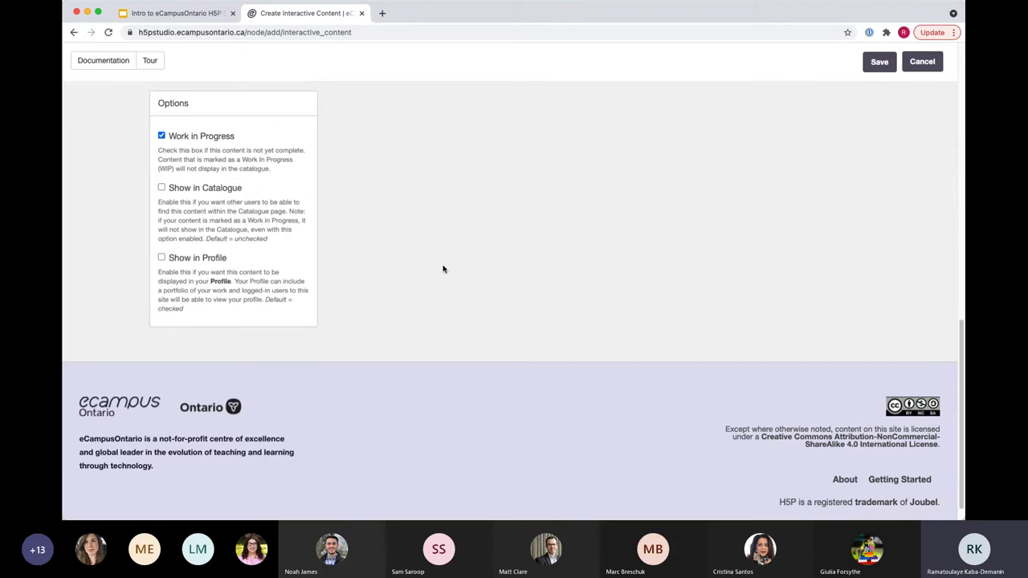
pyautogui.scroll(5, 454, 356)
pyautogui.scroll(-5, 467, 408)
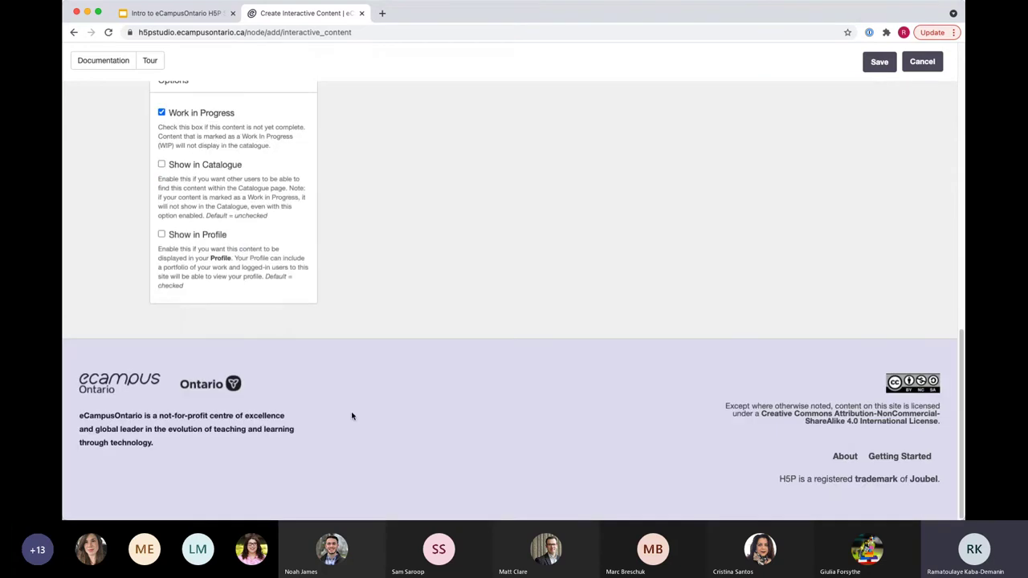
pyautogui.click(161, 234)
# Step: Scroll through the list of 45 available content types
pyautogui.scroll(2, 734, 330)
pyautogui.scroll(15, 732, 329)
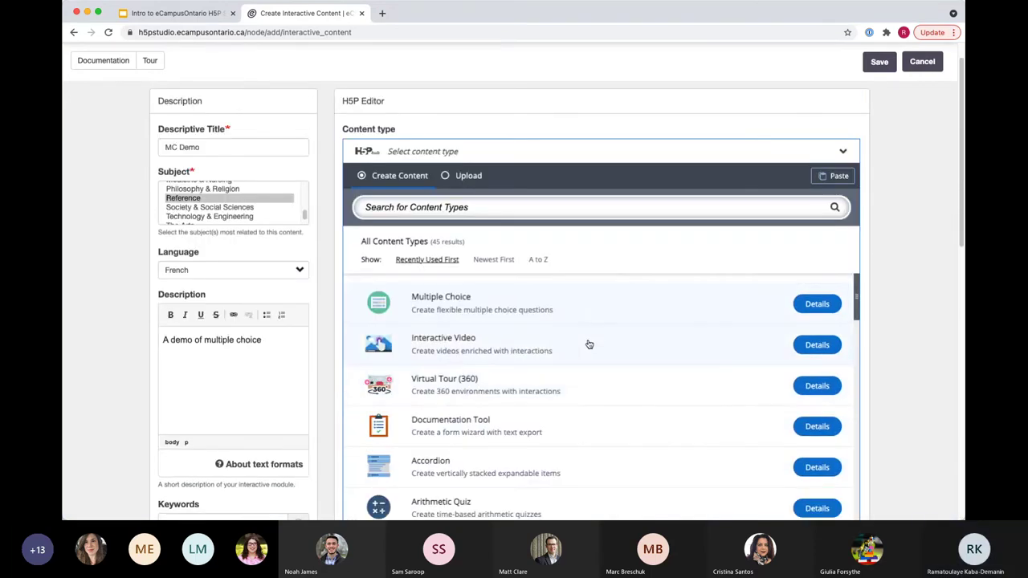
pyautogui.scroll(-1, 932, 282)
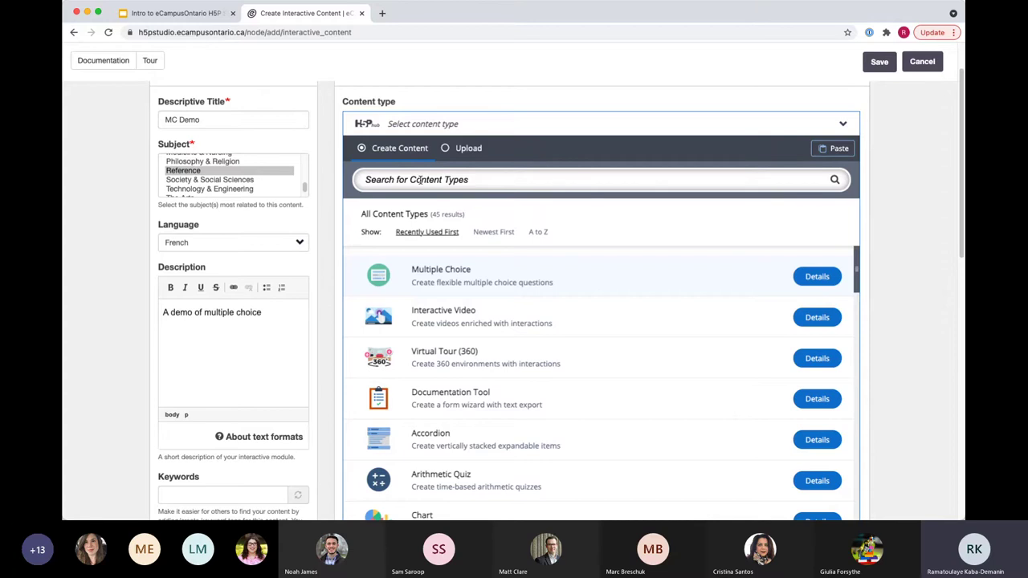
pyautogui.scroll(-1, 544, 267)
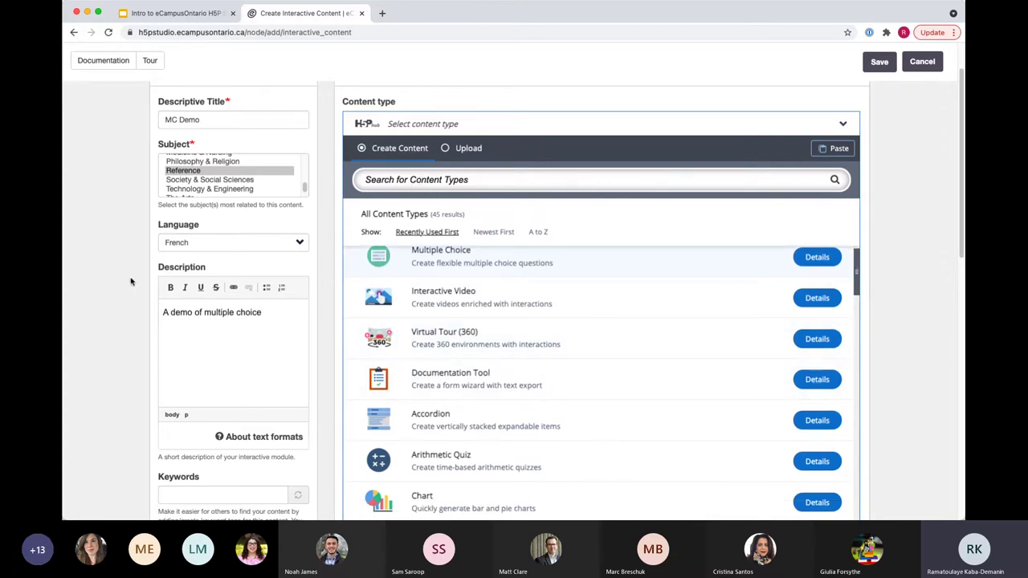
pyautogui.scroll(-1, 905, 316)
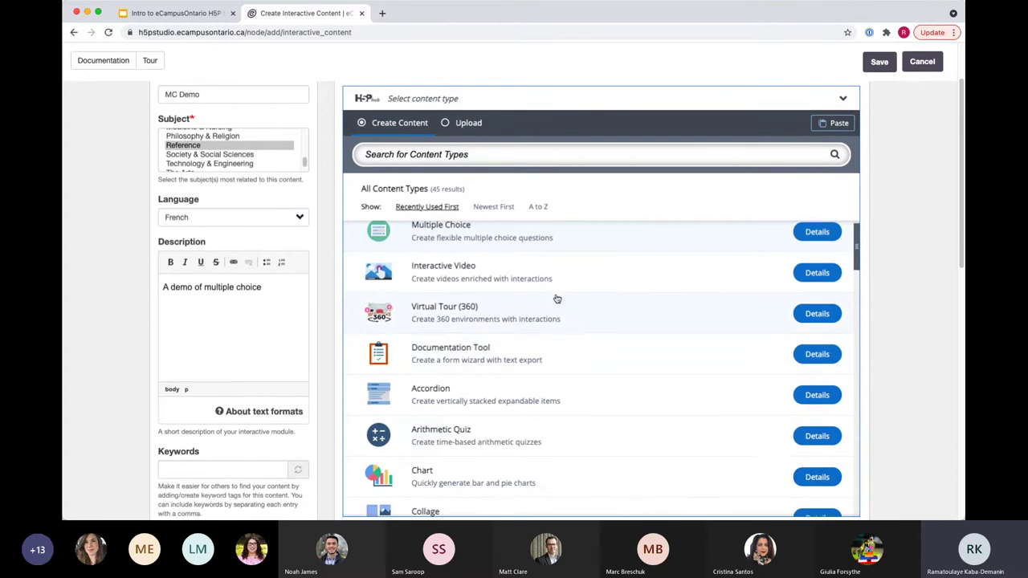
pyautogui.scroll(-2, 522, 304)
pyautogui.scroll(-5, 554, 390)
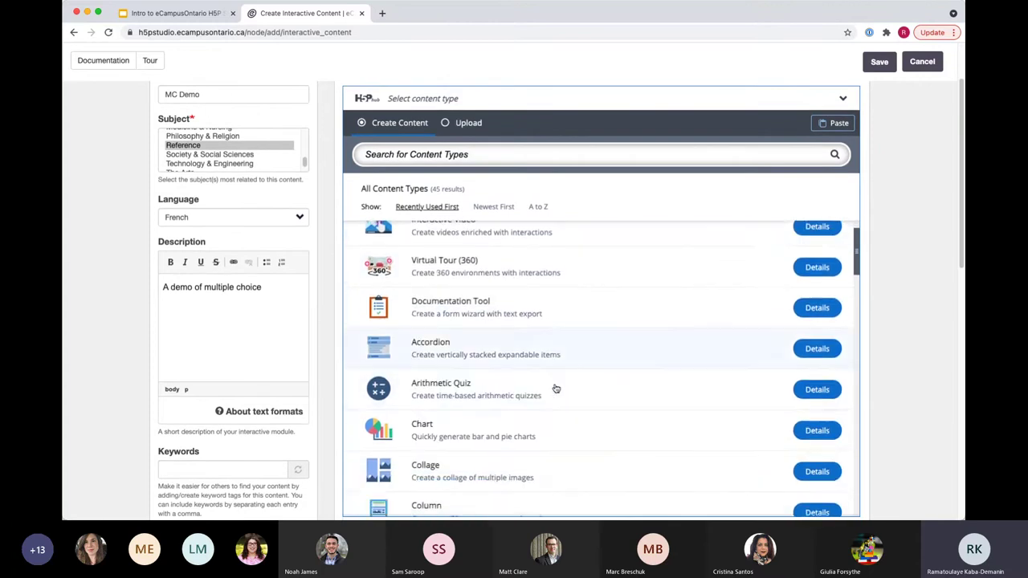
pyautogui.scroll(-5, 550, 391)
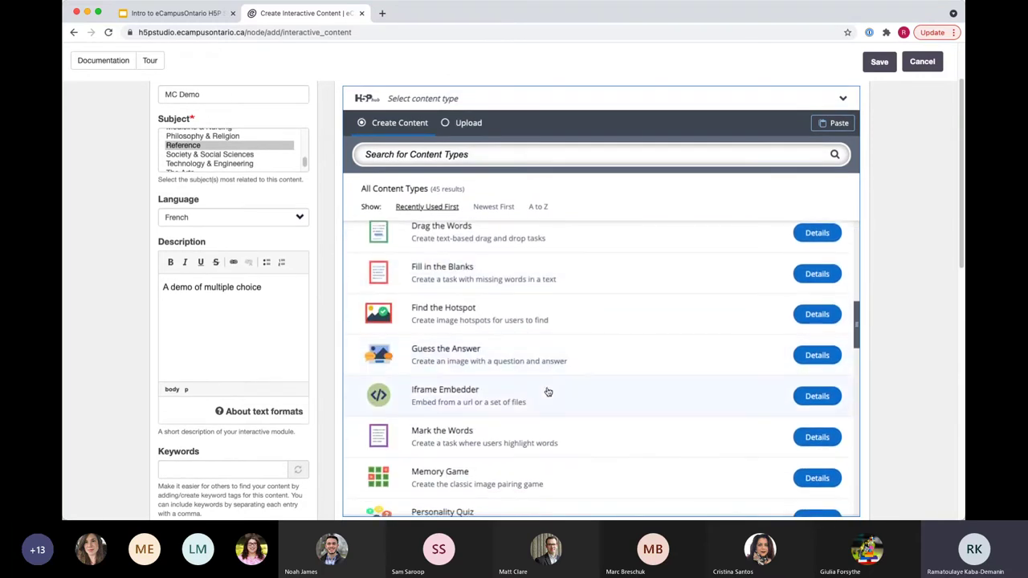
pyautogui.scroll(-5, 546, 392)
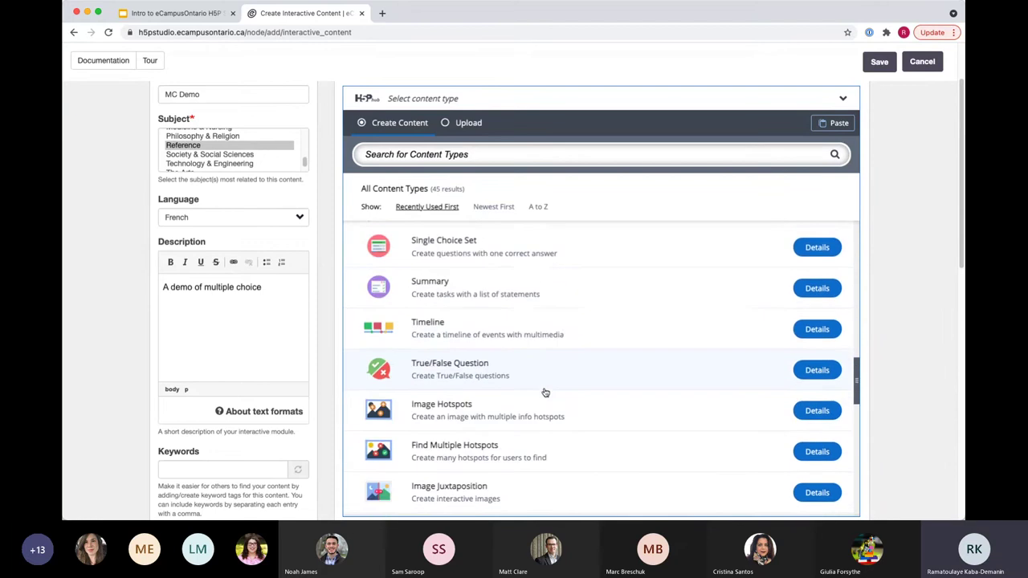
pyautogui.scroll(-5, 545, 393)
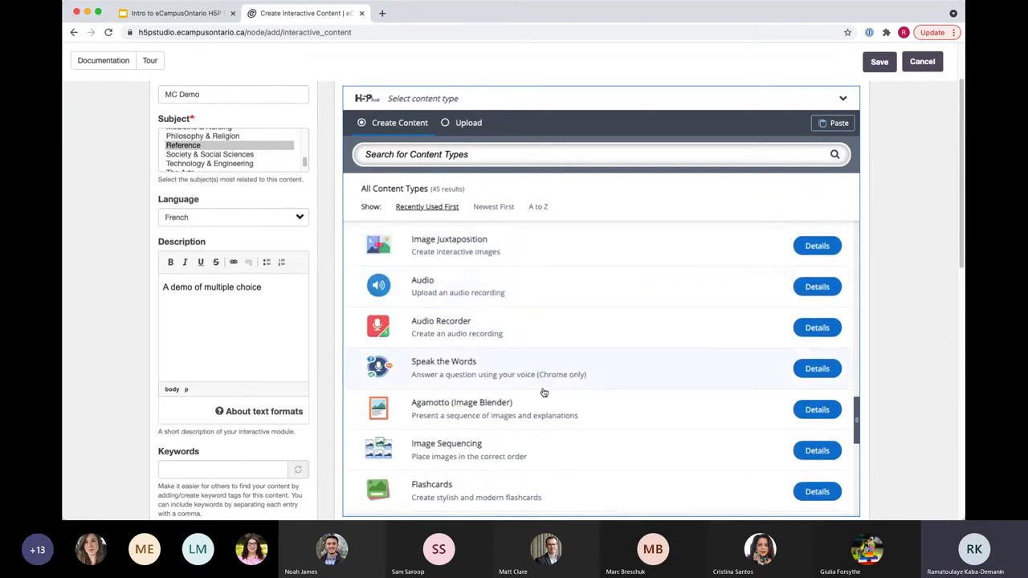
pyautogui.scroll(-4, 542, 393)
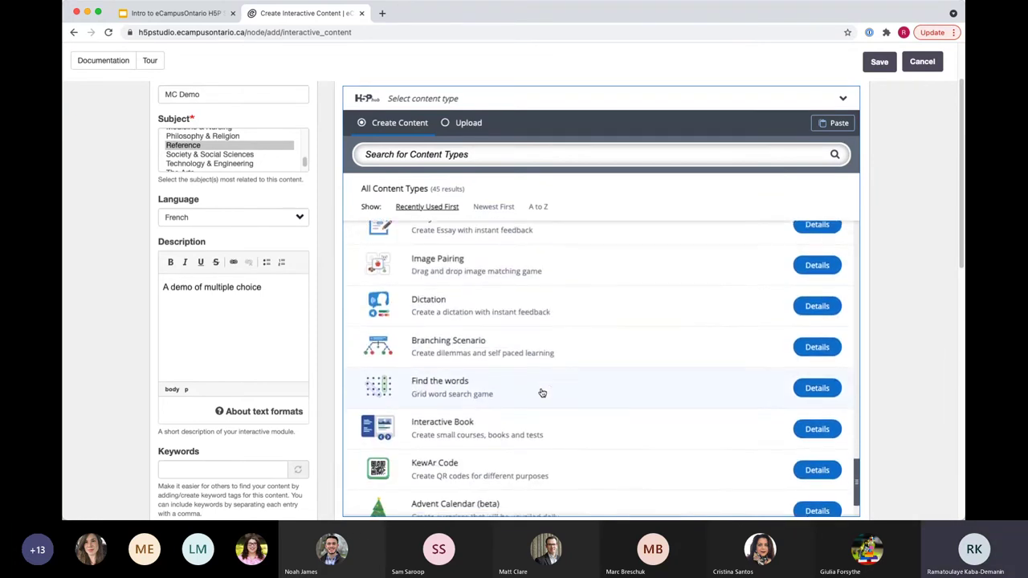
# Step: Search 'mult', use Multiple Choice as the content type, and open its example and tutorial
pyautogui.click(469, 155)
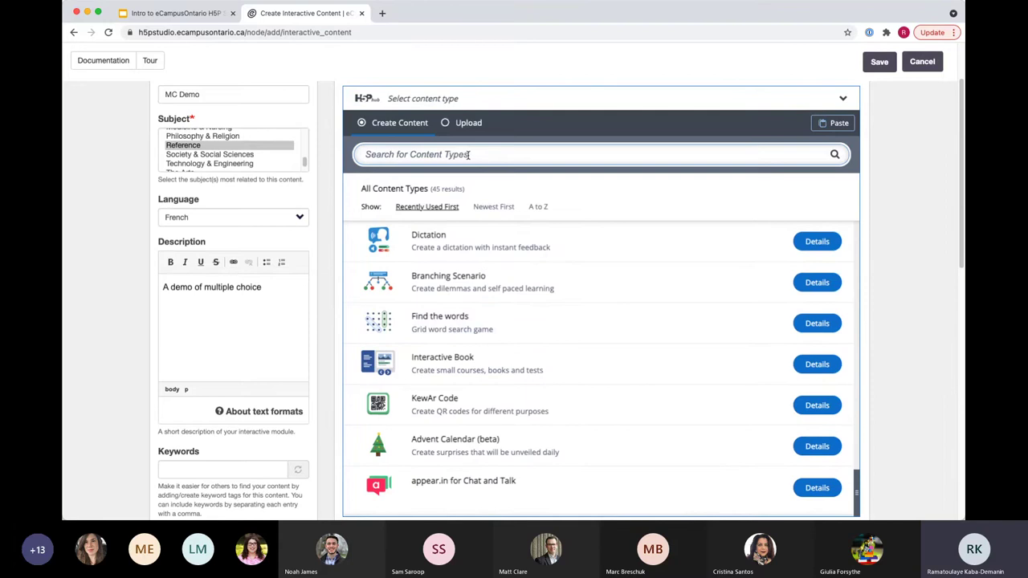
pyautogui.write('mult')
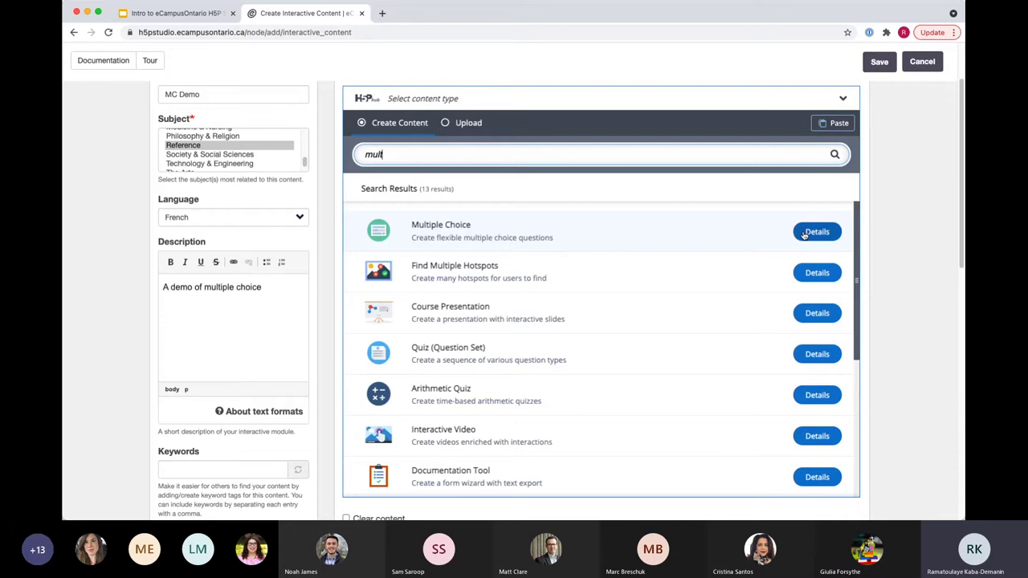
pyautogui.click(804, 235)
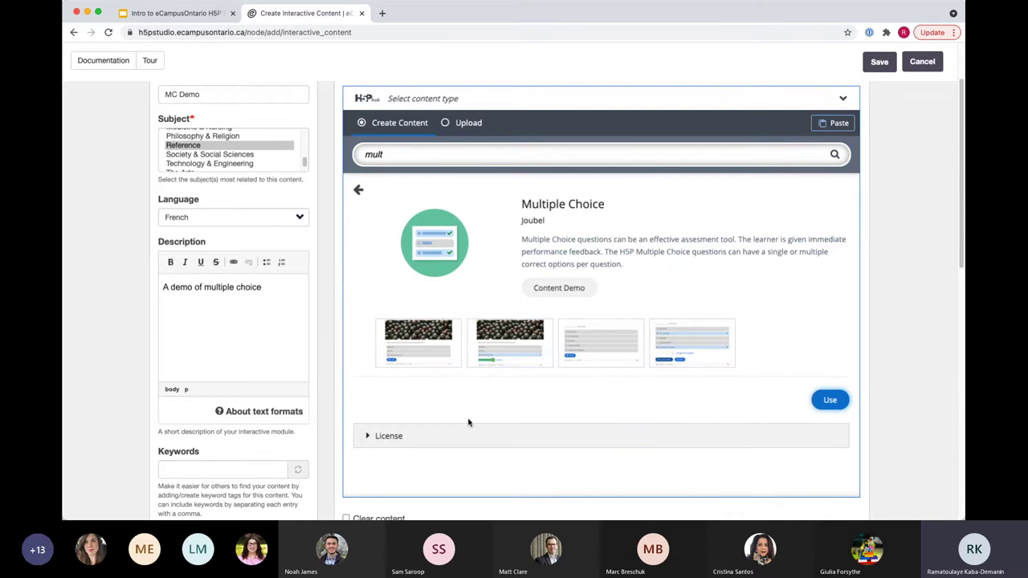
pyautogui.click(831, 402)
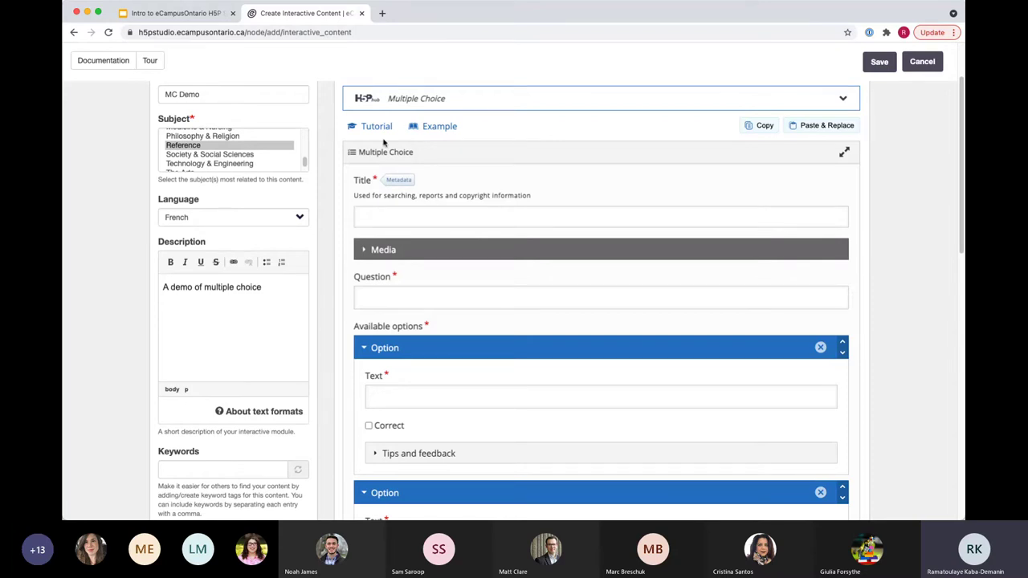
pyautogui.doubleClick(436, 127)
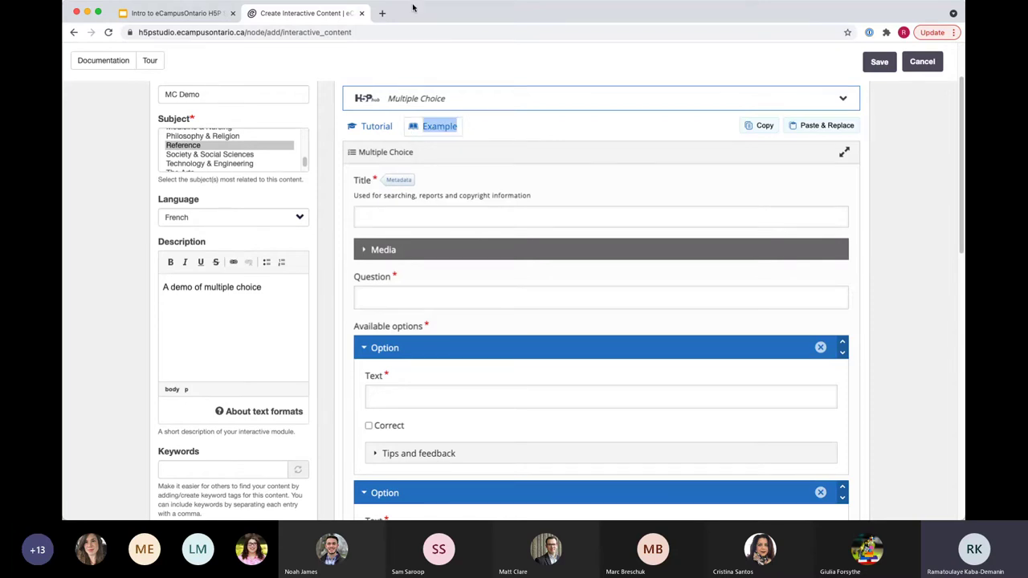
pyautogui.doubleClick(374, 127)
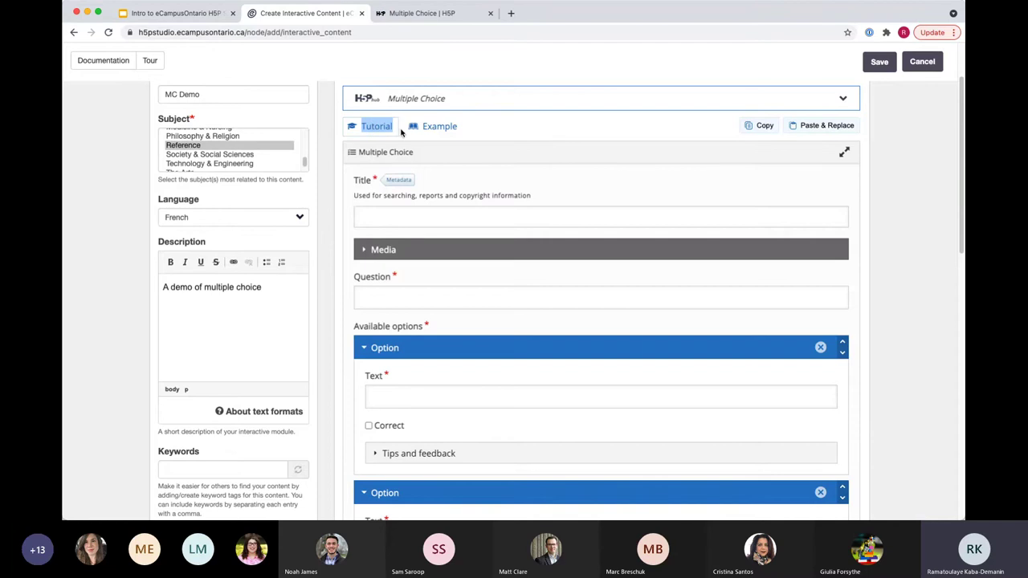
pyautogui.click(440, 16)
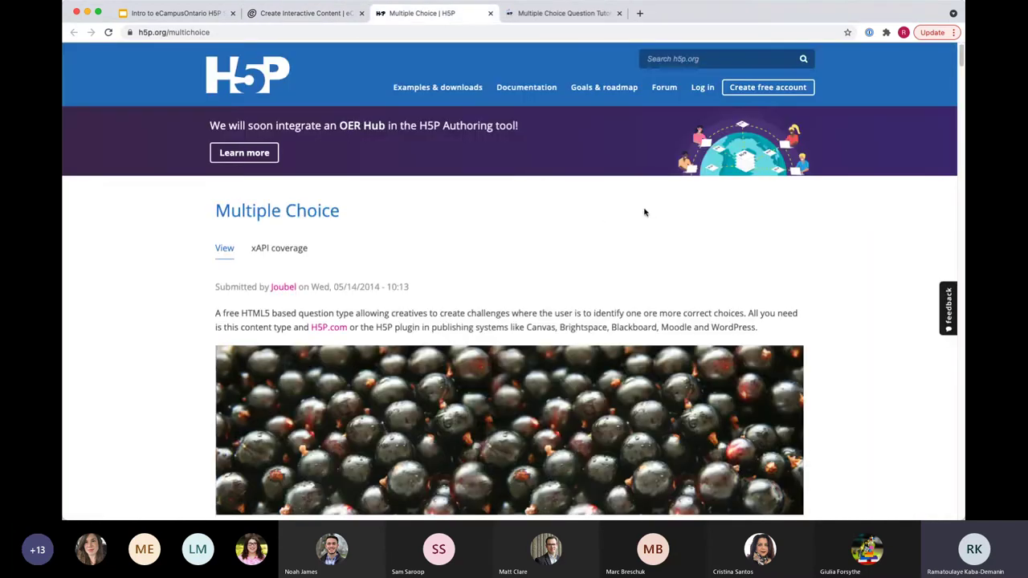
pyautogui.scroll(-2, 468, 305)
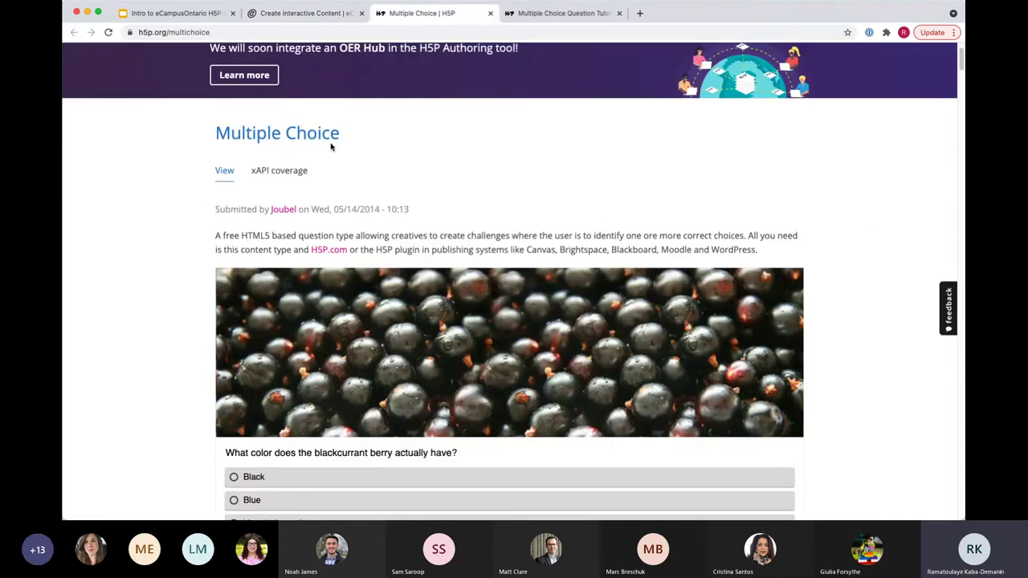
pyautogui.scroll(-1, 272, 133)
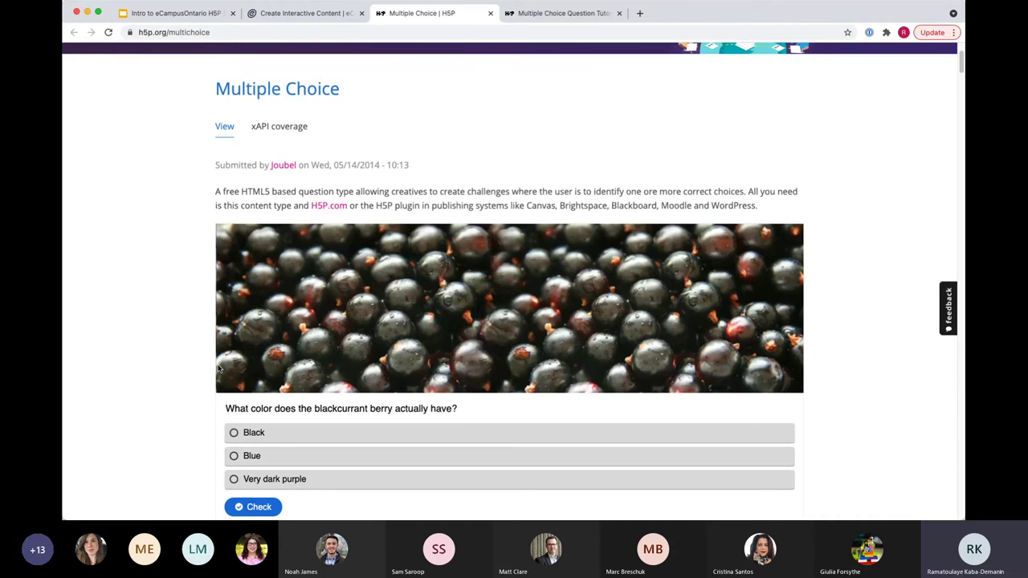
pyautogui.scroll(-4, 218, 368)
pyautogui.scroll(3, 193, 441)
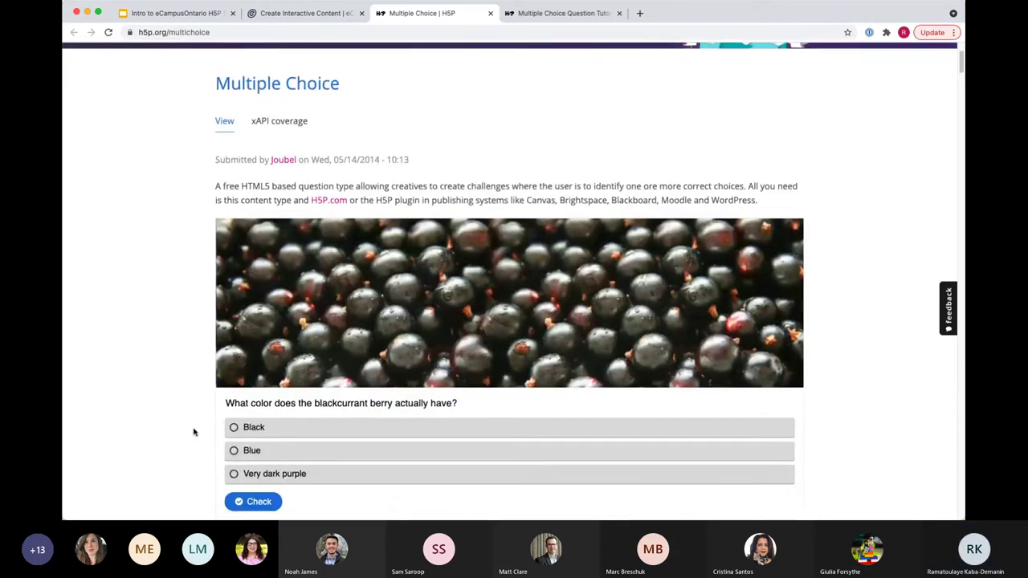
pyautogui.scroll(-1, 193, 441)
pyautogui.click(562, 13)
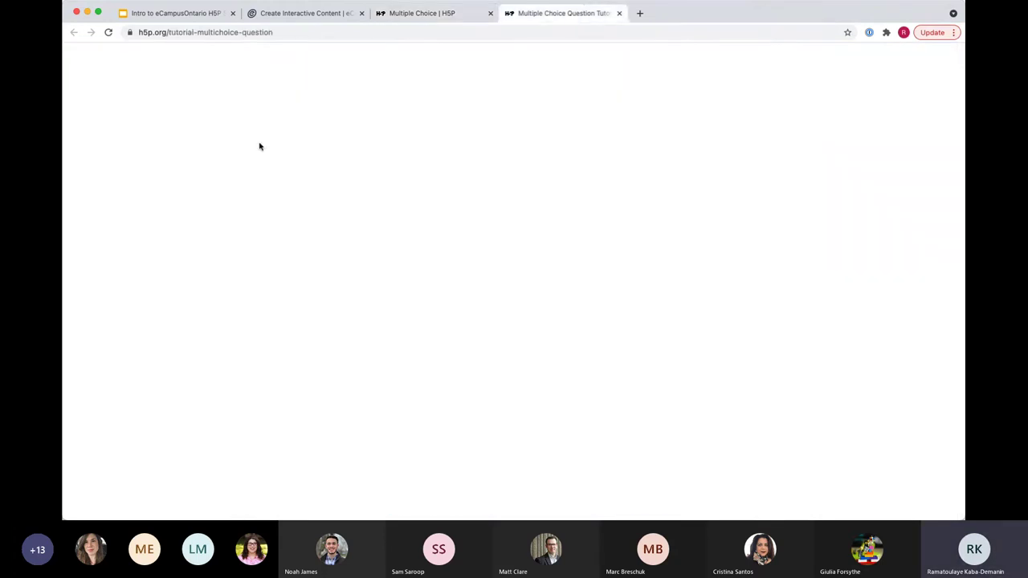
pyautogui.scroll(-3, 425, 270)
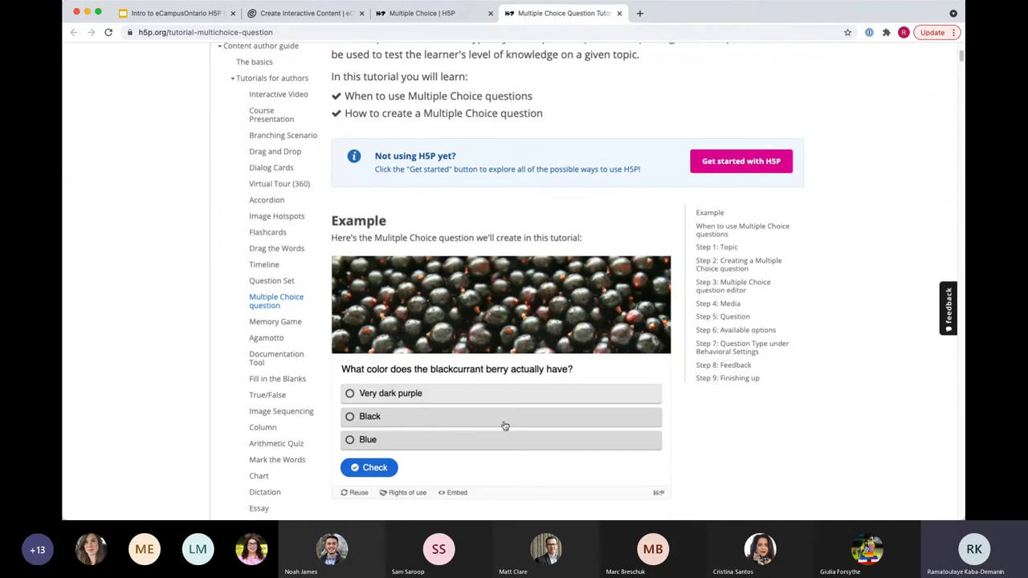
pyautogui.scroll(-1, 493, 423)
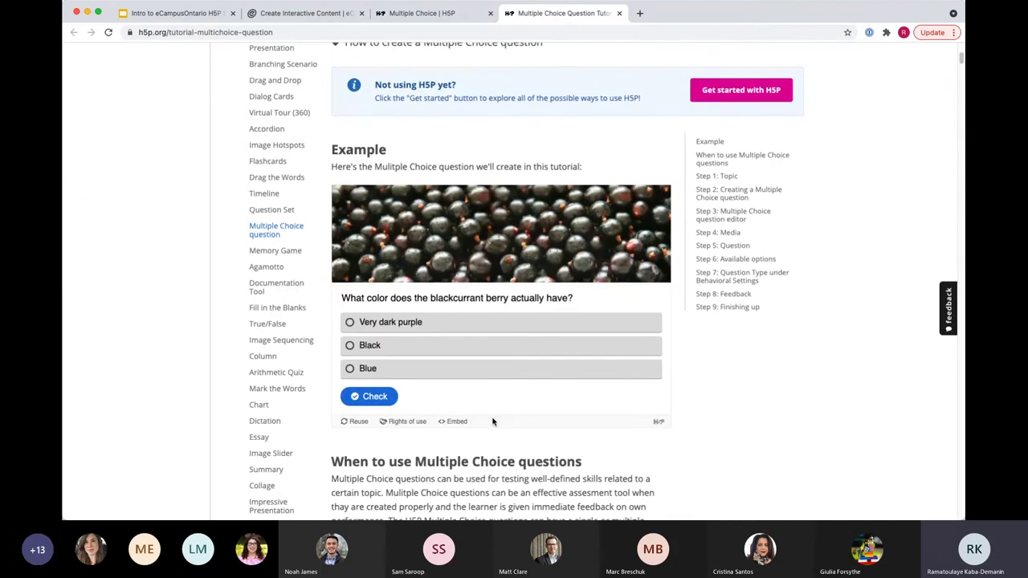
pyautogui.scroll(-5, 493, 425)
pyautogui.scroll(-10, 493, 431)
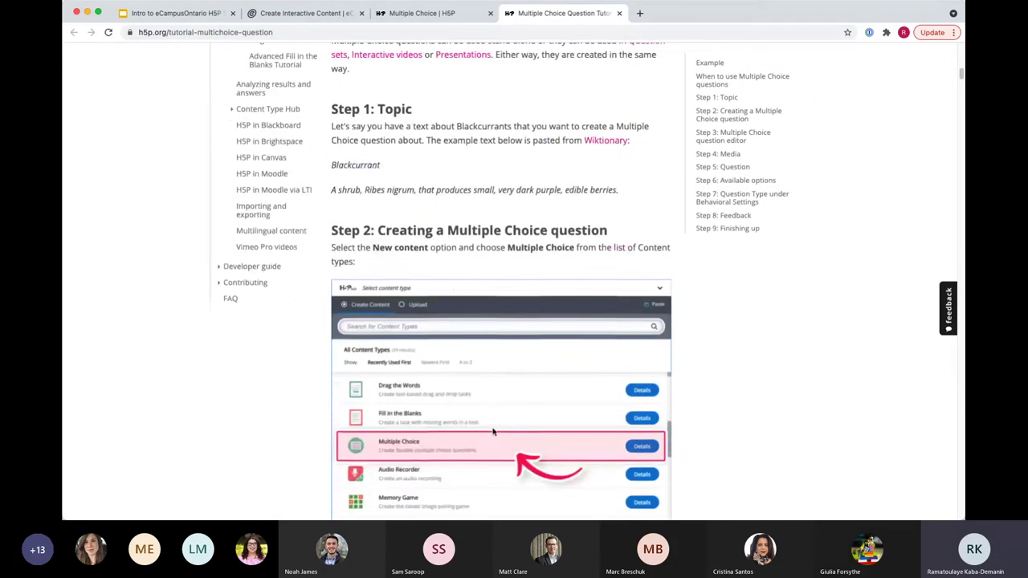
pyautogui.scroll(-8, 493, 434)
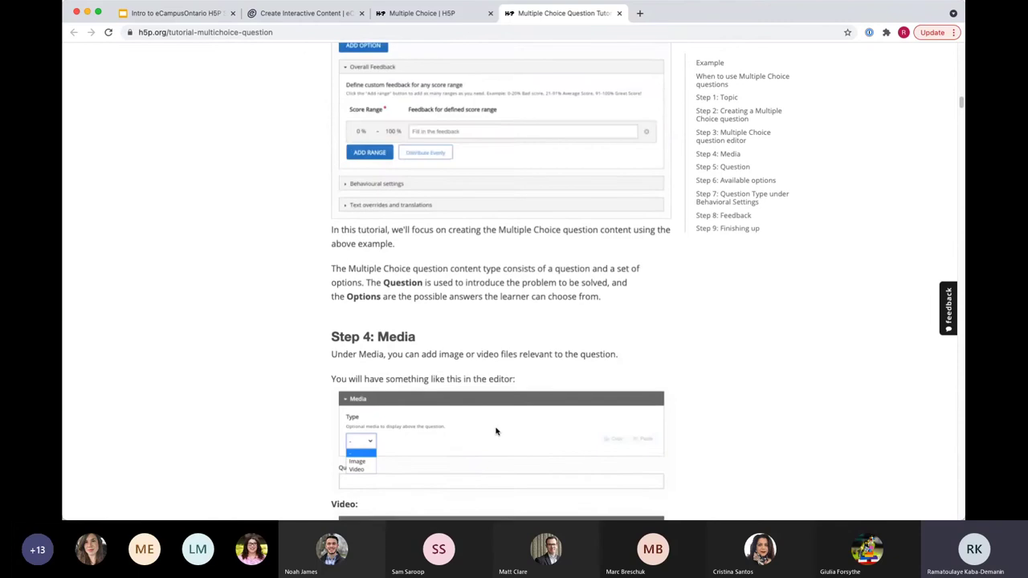
pyautogui.click(282, 13)
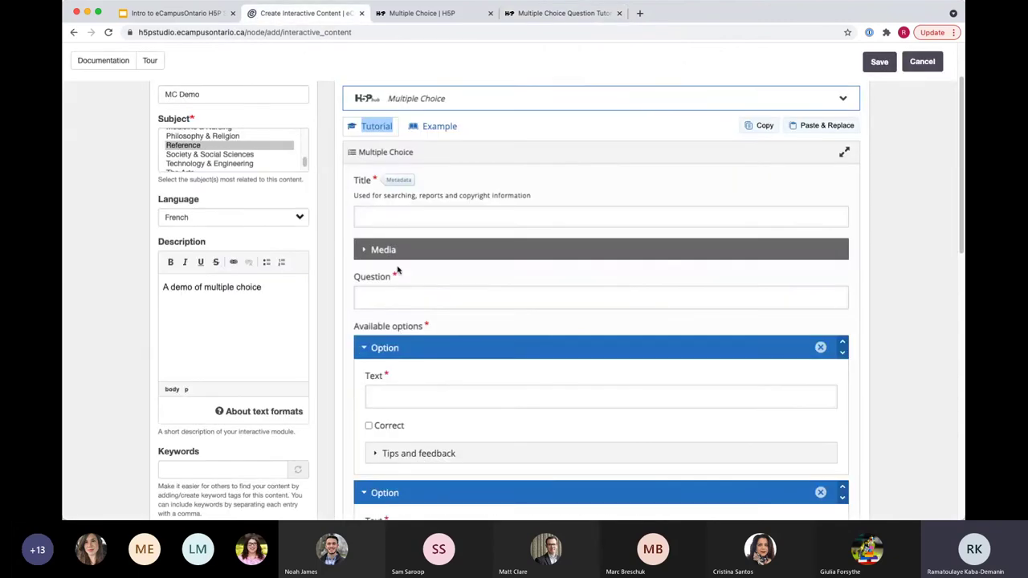
# Step: Title the question 'MC Demo' and license it as Attribution (CC BY) in its metadata
pyautogui.click(378, 219)
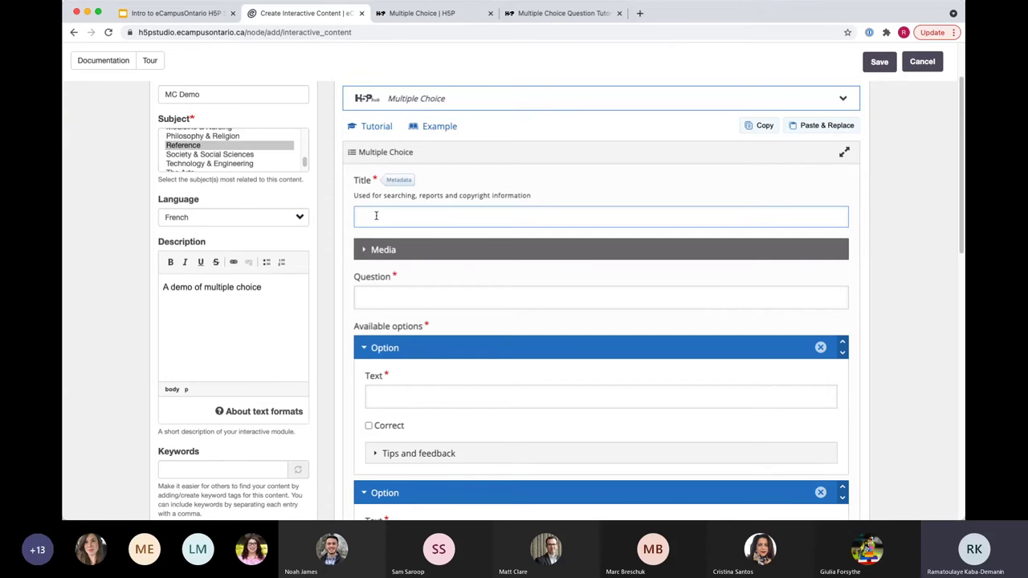
pyautogui.write('MC Demo')
pyautogui.click(399, 181)
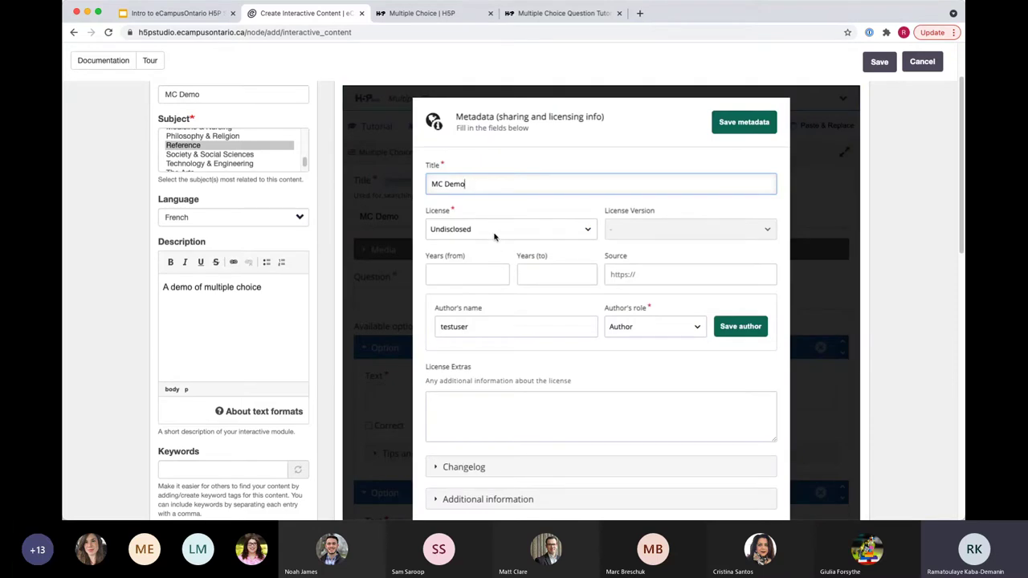
pyautogui.click(495, 232)
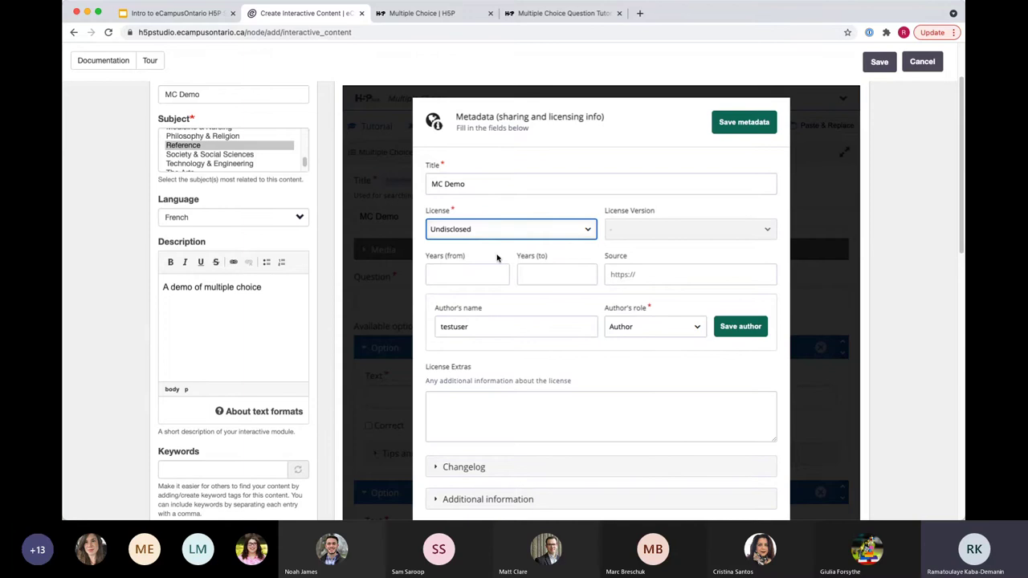
pyautogui.click(554, 255)
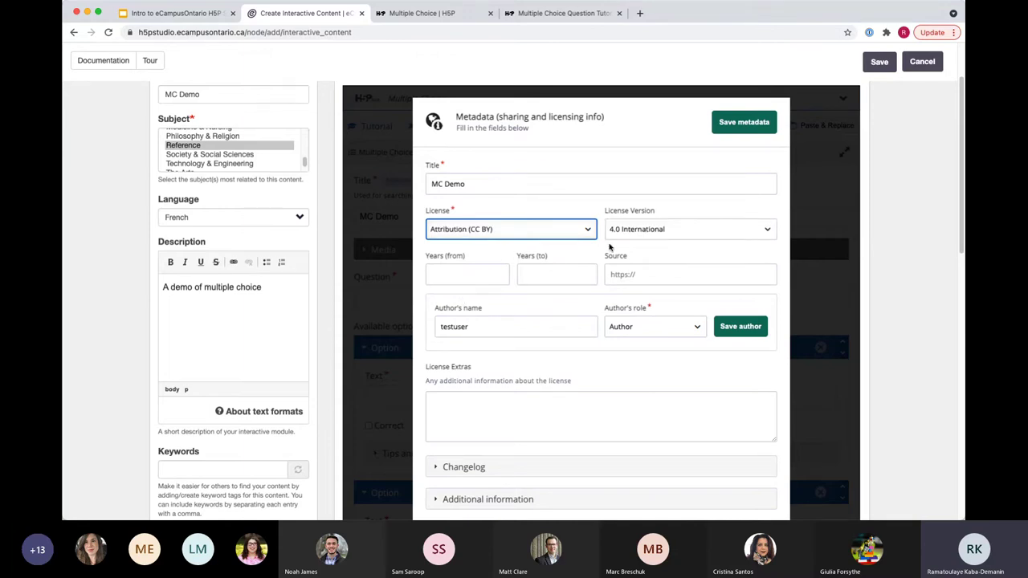
# Step: Expand and review the Changelog and Additional information metadata sections
pyautogui.click(474, 402)
pyautogui.scroll(-2, 859, 393)
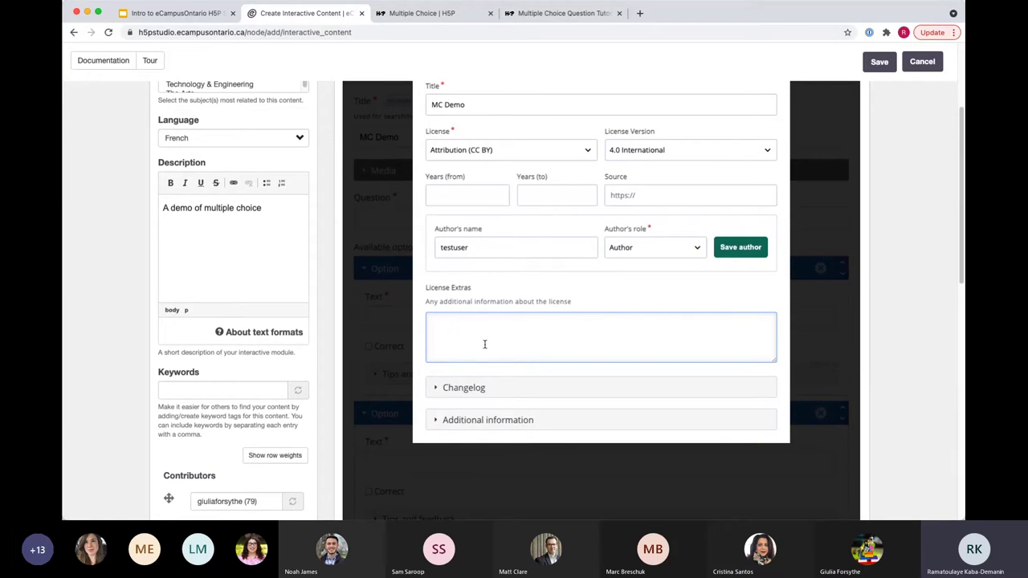
pyautogui.scroll(-1, 478, 357)
pyautogui.click(470, 368)
pyautogui.scroll(-3, 514, 346)
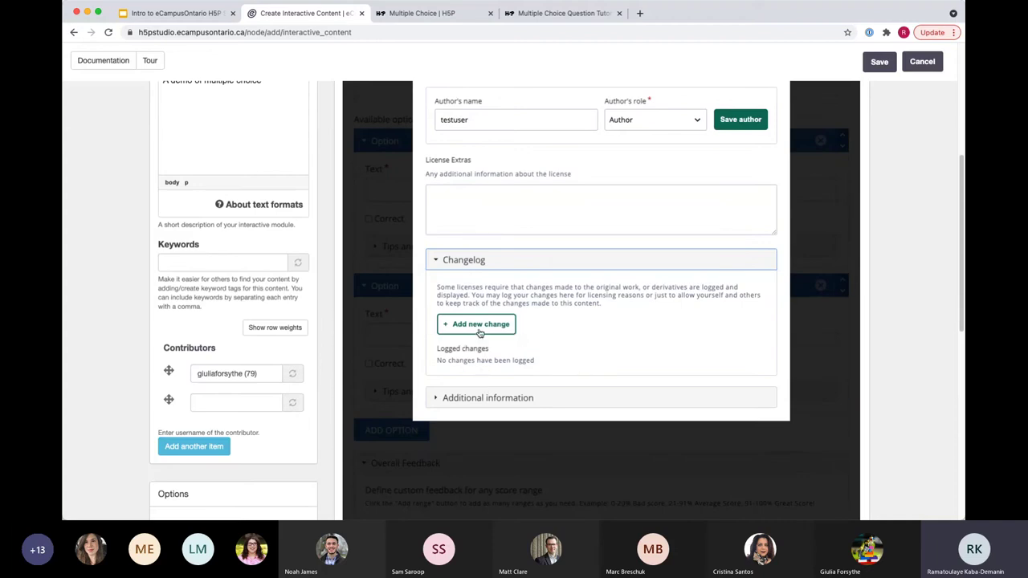
pyautogui.click(461, 400)
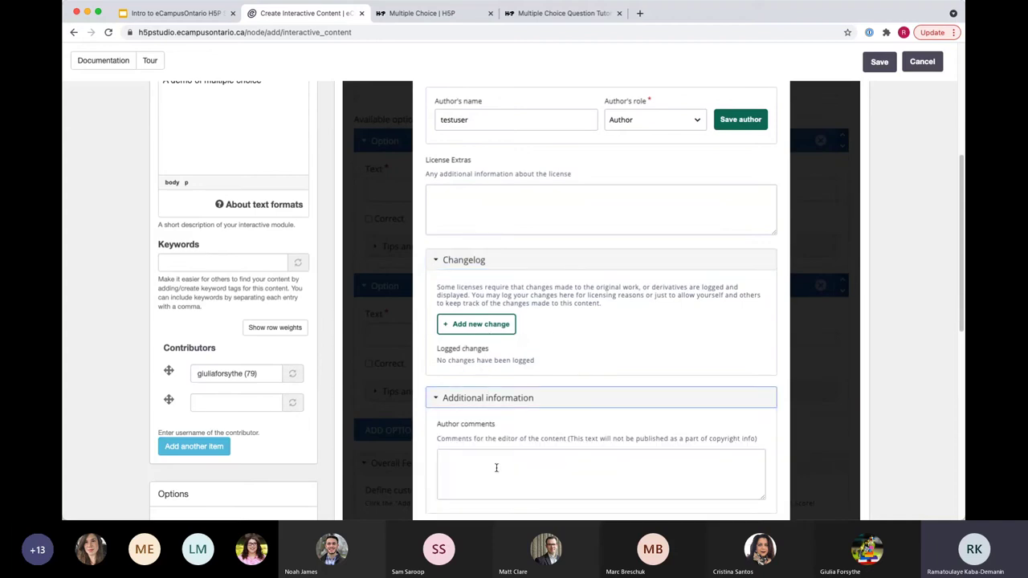
pyautogui.scroll(-3, 482, 402)
pyautogui.scroll(4, 472, 356)
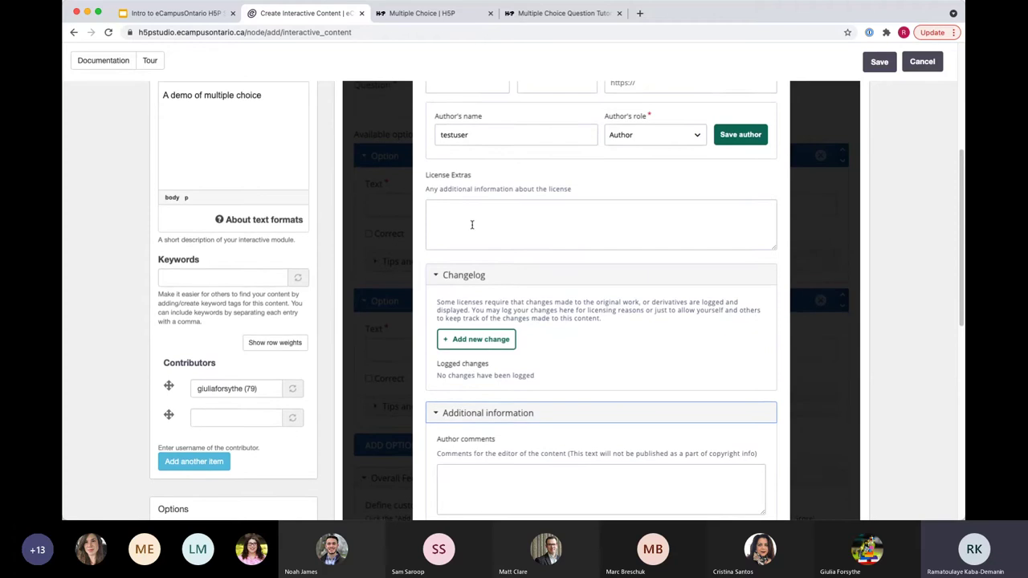
pyautogui.click(471, 224)
pyautogui.scroll(3, 525, 289)
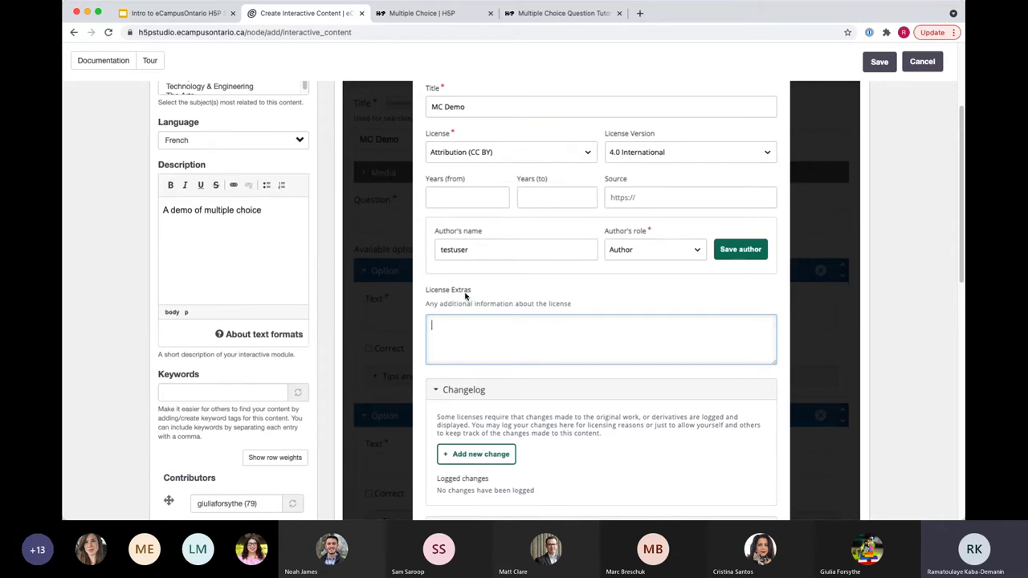
pyautogui.scroll(-1, 504, 346)
pyautogui.scroll(-3, 478, 361)
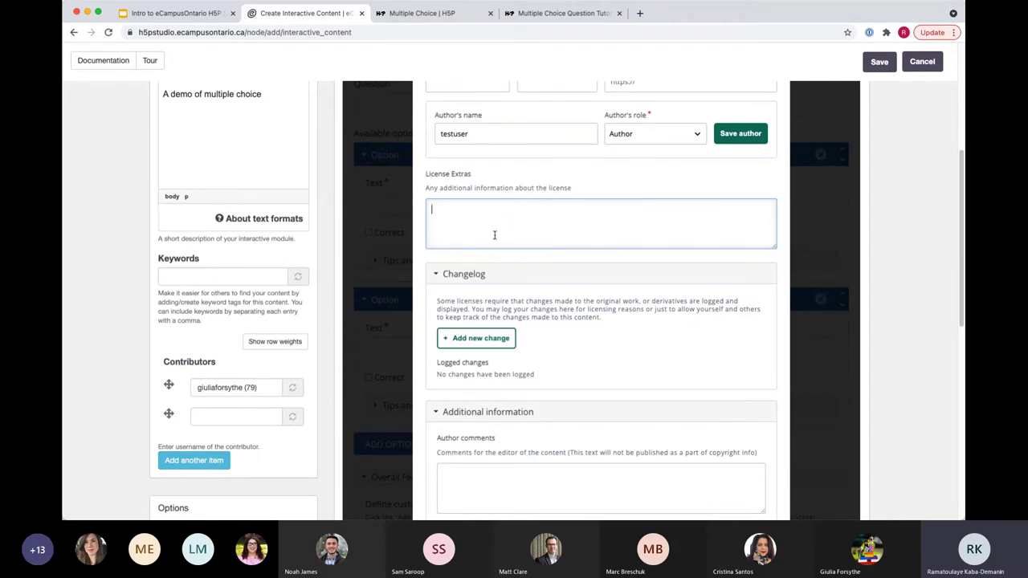
pyautogui.scroll(3, 525, 321)
pyautogui.scroll(1, 534, 346)
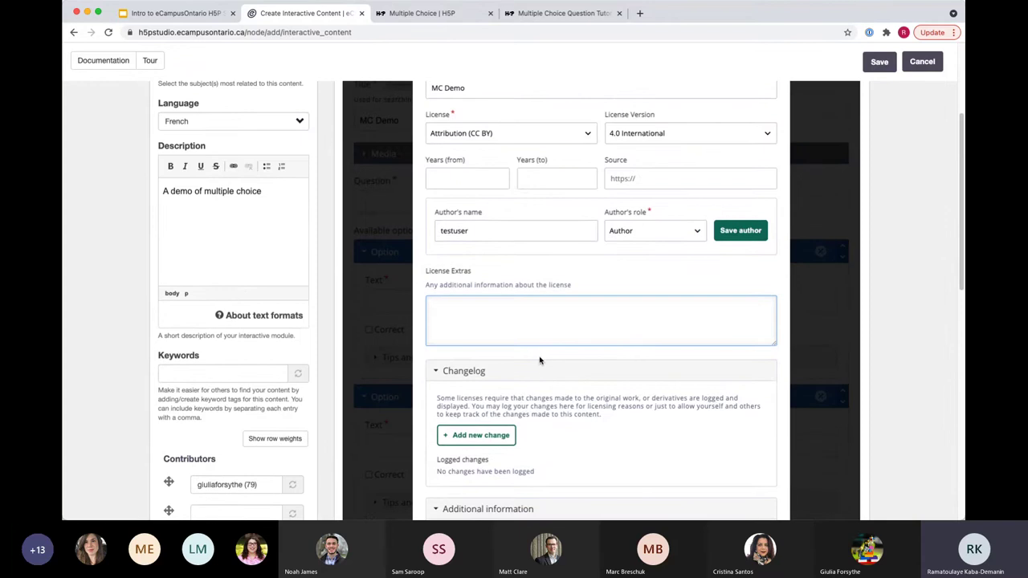
# Step: Replace the author's name with a new author in the Editor role and save the metadata
pyautogui.click(500, 232)
pyautogui.scroll(4, 490, 281)
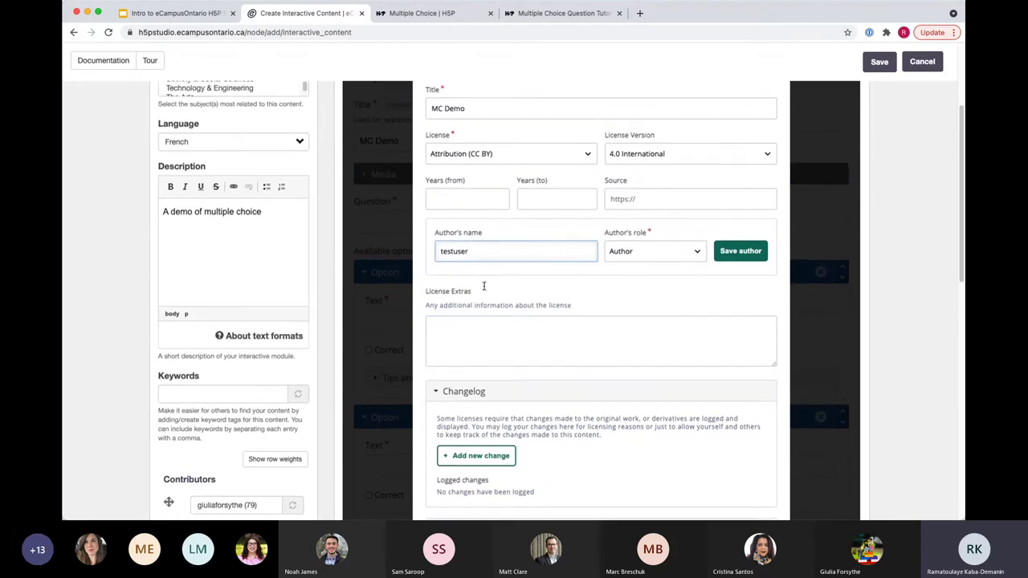
pyautogui.doubleClick(474, 340)
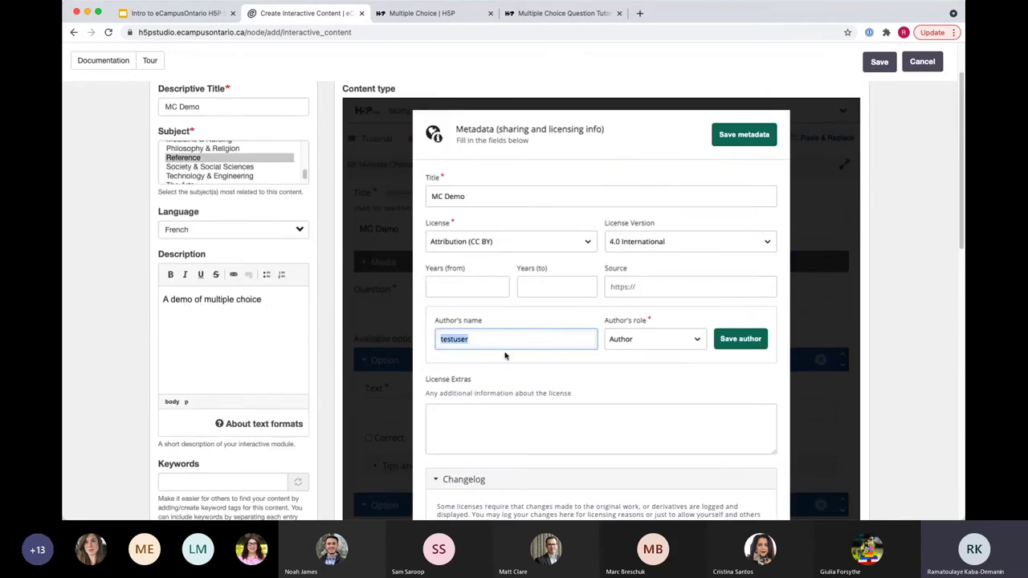
pyautogui.write('giulia')
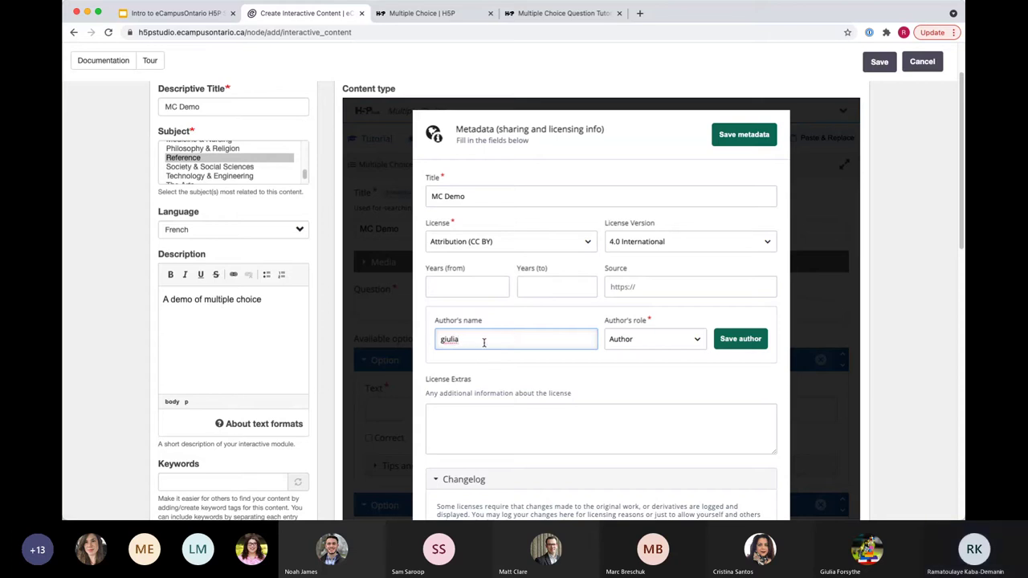
pyautogui.press('BackSpace')
pyautogui.press('BackSpace')
pyautogui.press('BackSpace')
pyautogui.press('BackSpace')
pyautogui.press('BackSpace')
pyautogui.press('BackSpace')
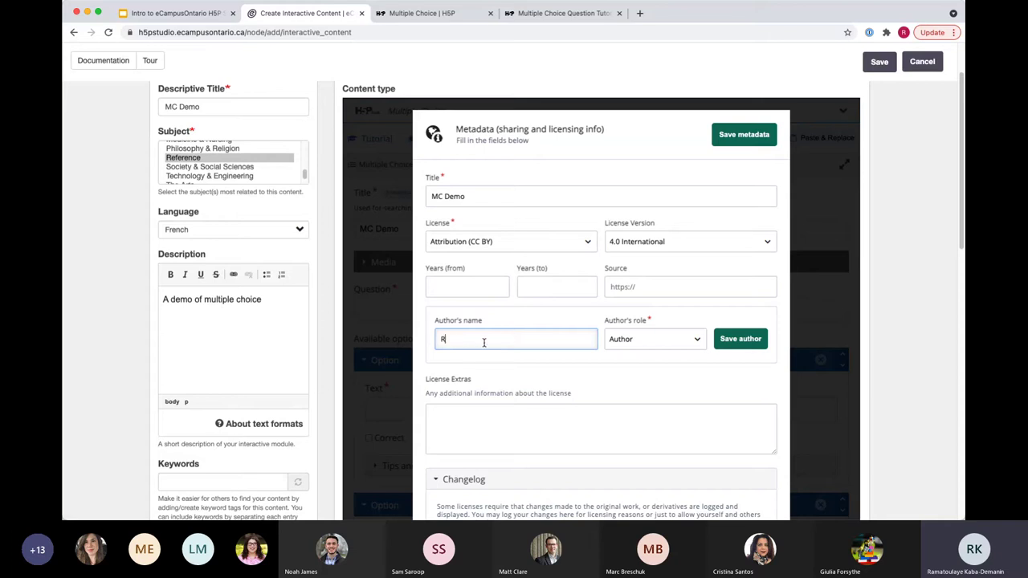
pyautogui.click(679, 339)
pyautogui.click(669, 358)
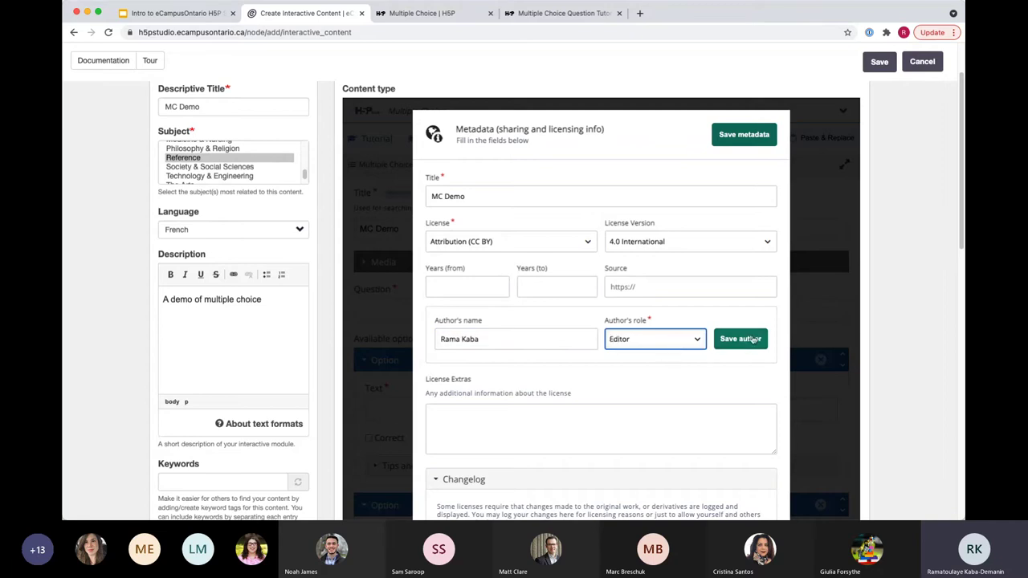
pyautogui.click(743, 339)
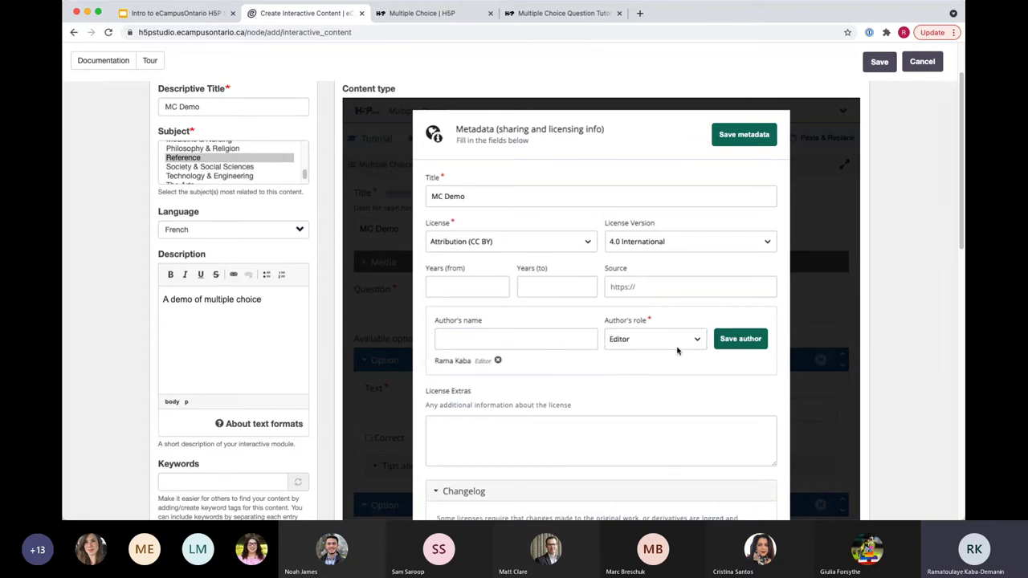
pyautogui.click(743, 136)
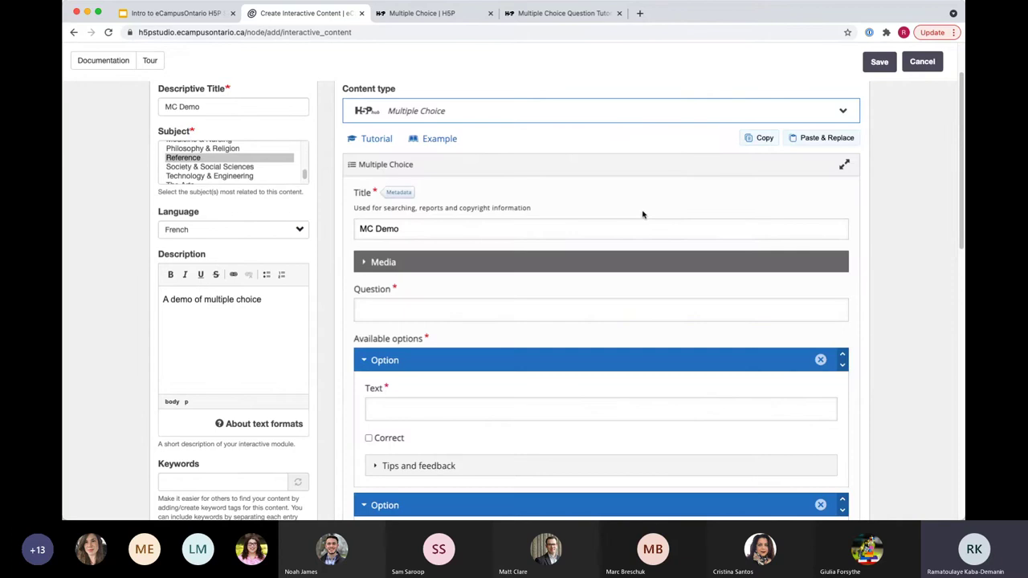
# Step: Enter the question 'What does OER stand for?' in bold, keeping Normal paragraph format
pyautogui.scroll(-3, 593, 284)
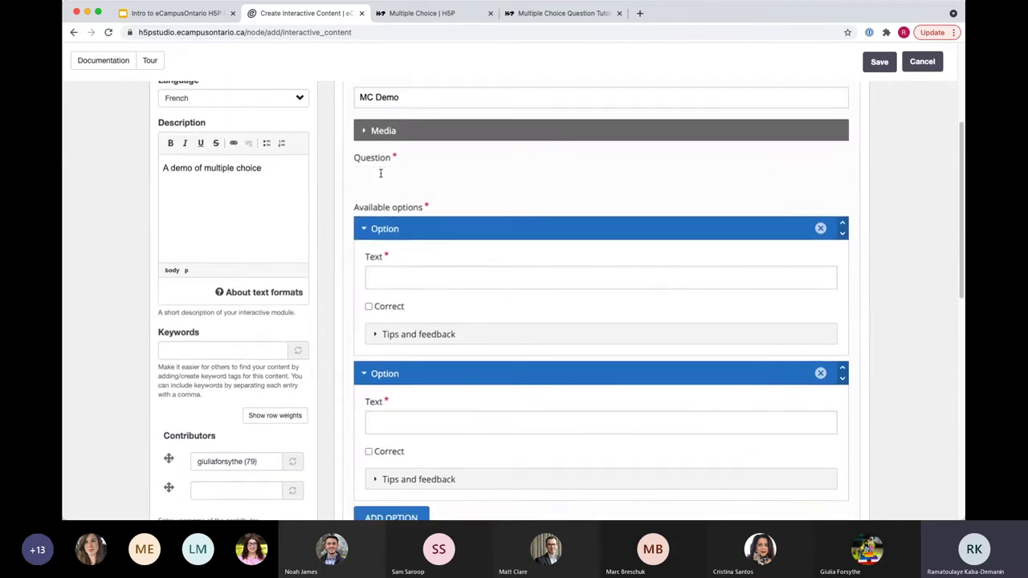
pyautogui.click(380, 173)
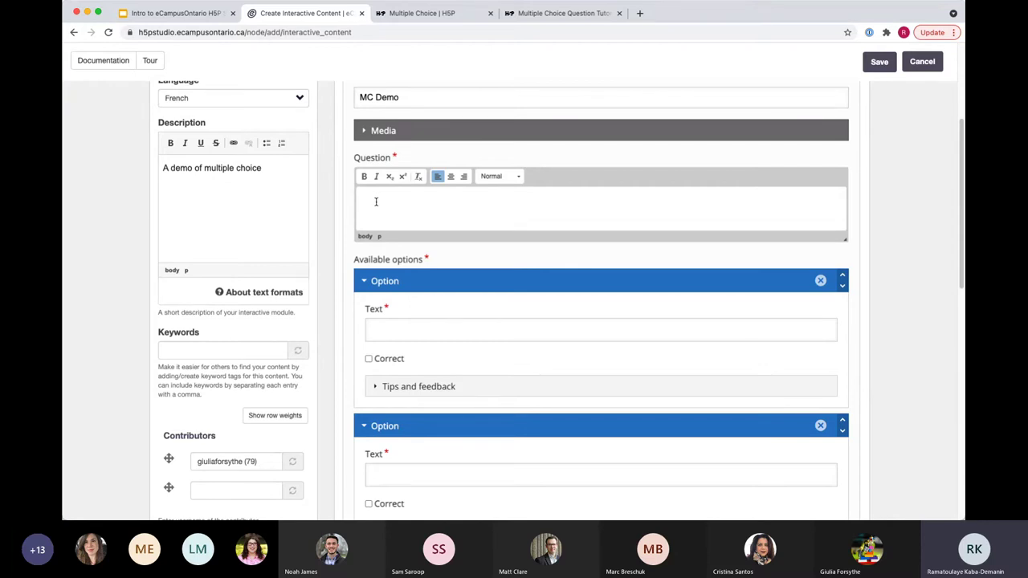
pyautogui.write('What does OER stand for?')
pyautogui.scroll(-2, 369, 257)
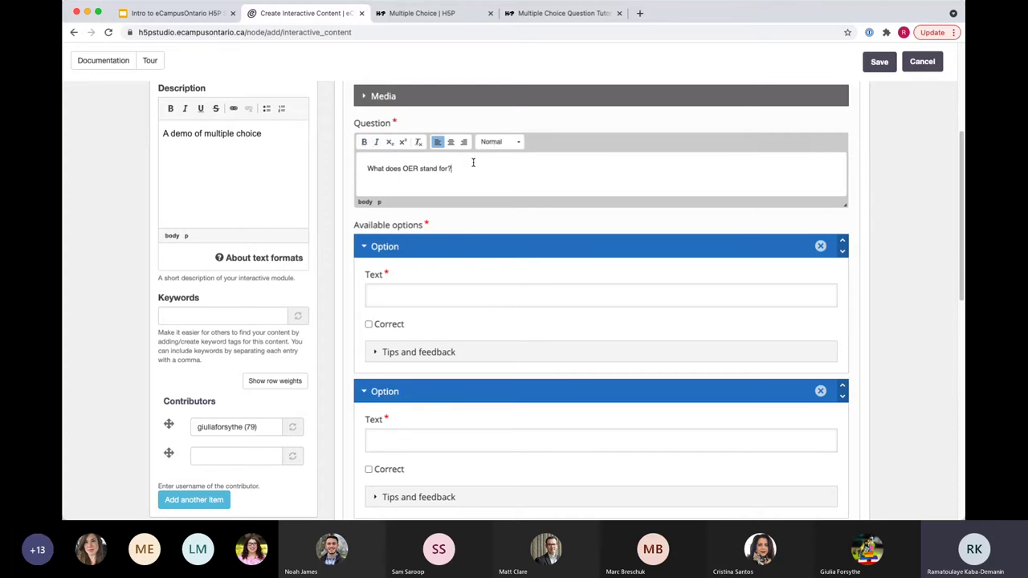
pyautogui.moveTo(469, 168); pyautogui.dragTo(366, 167)
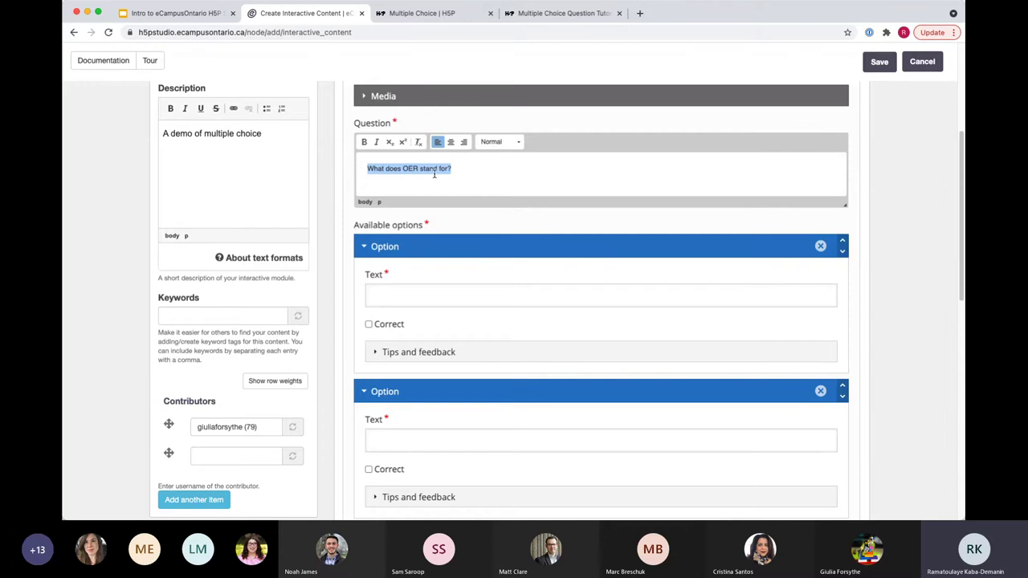
pyautogui.click(365, 142)
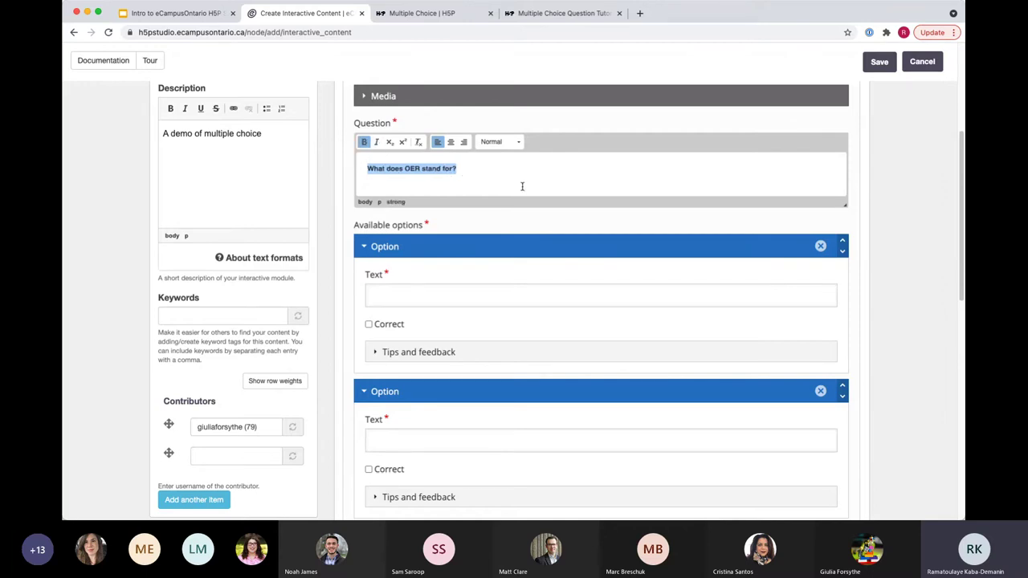
pyautogui.click(516, 143)
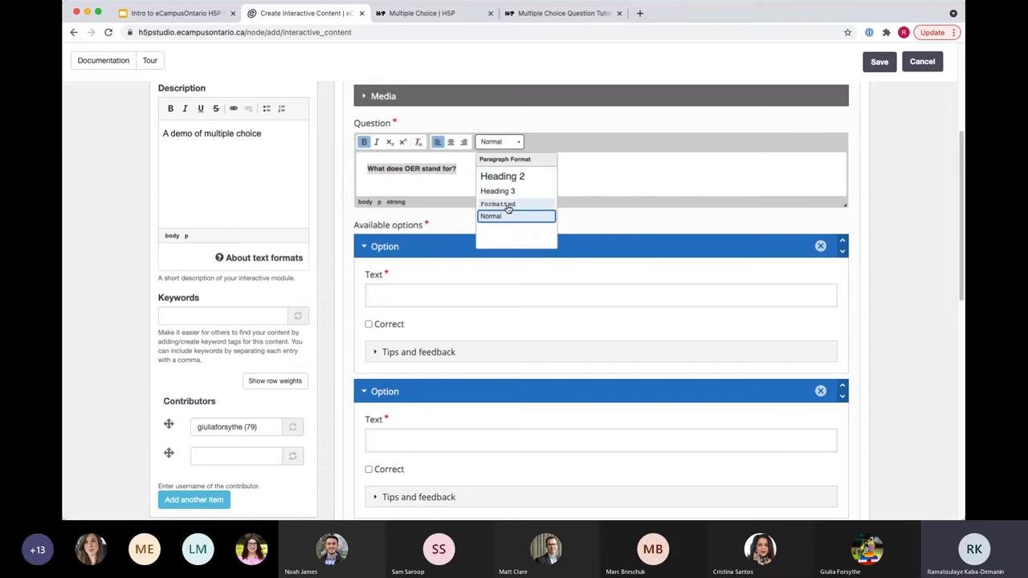
pyautogui.click(590, 184)
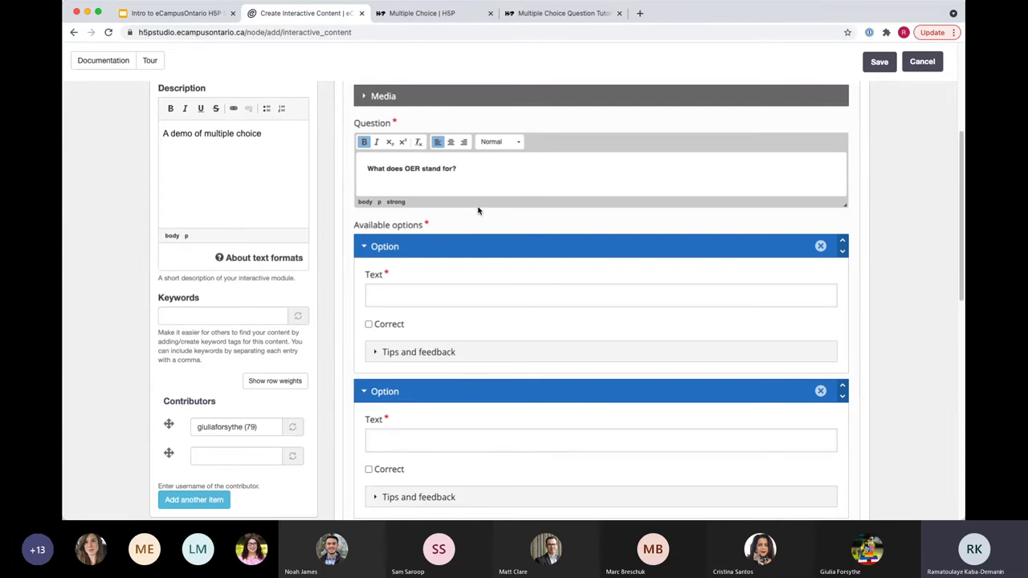
# Step: Enter 'Other Educational Reso' and 'Open Educational Resources' as options, marking the latter correct
pyautogui.click(391, 294)
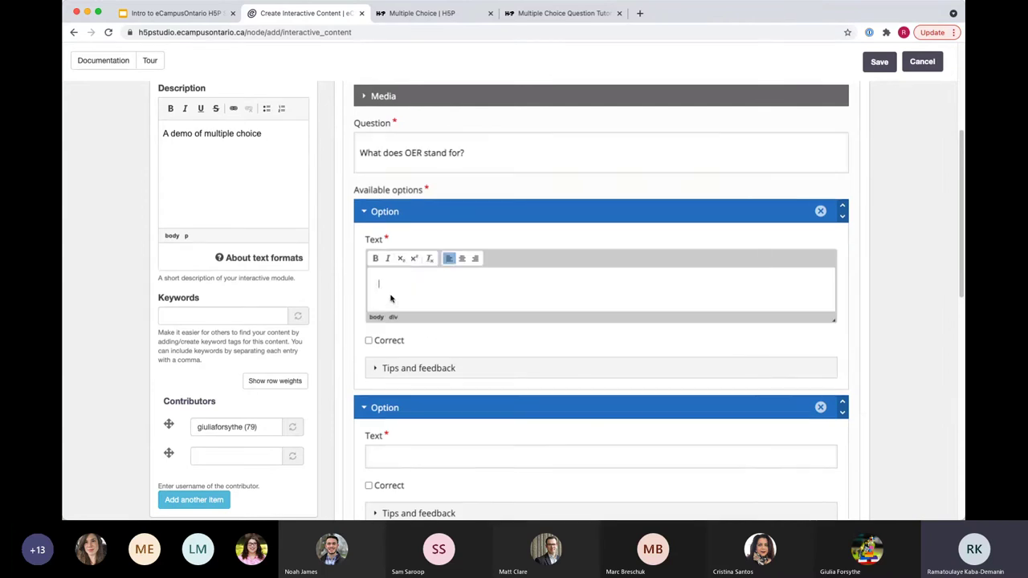
pyautogui.scroll(-1, 354, 338)
pyautogui.scroll(-1, 357, 233)
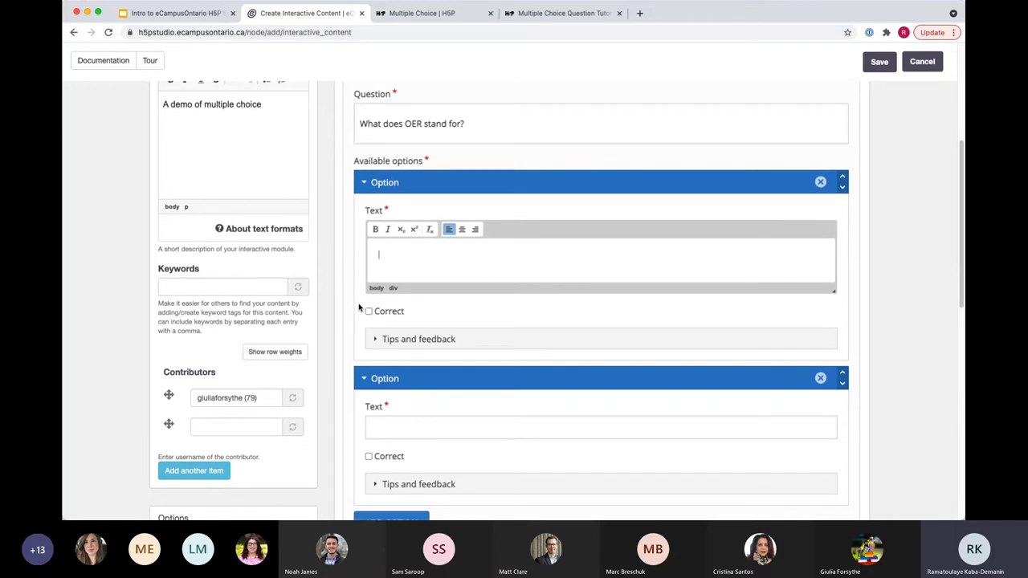
pyautogui.write('Other Educational Resources')
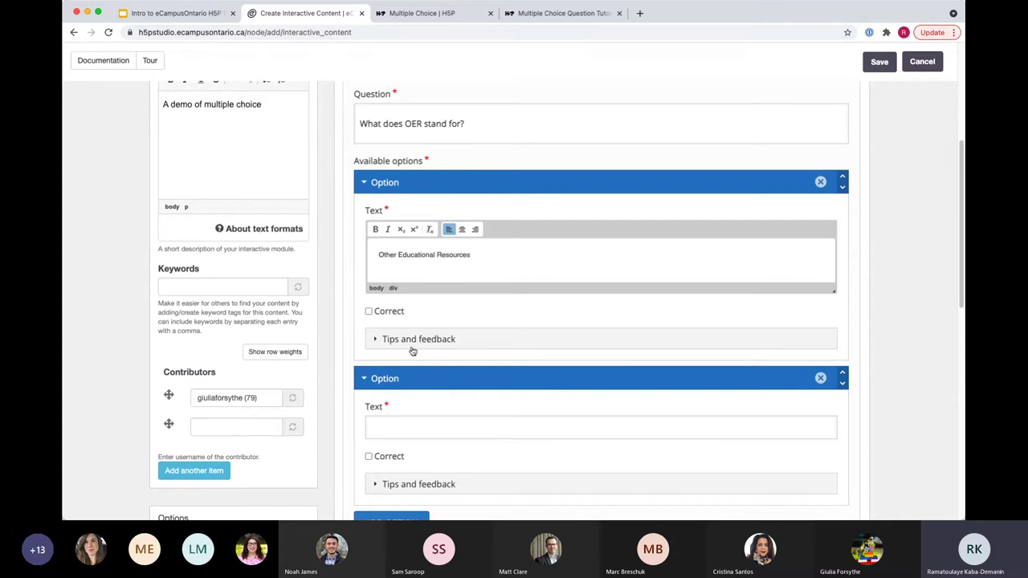
pyautogui.scroll(-1, 413, 351)
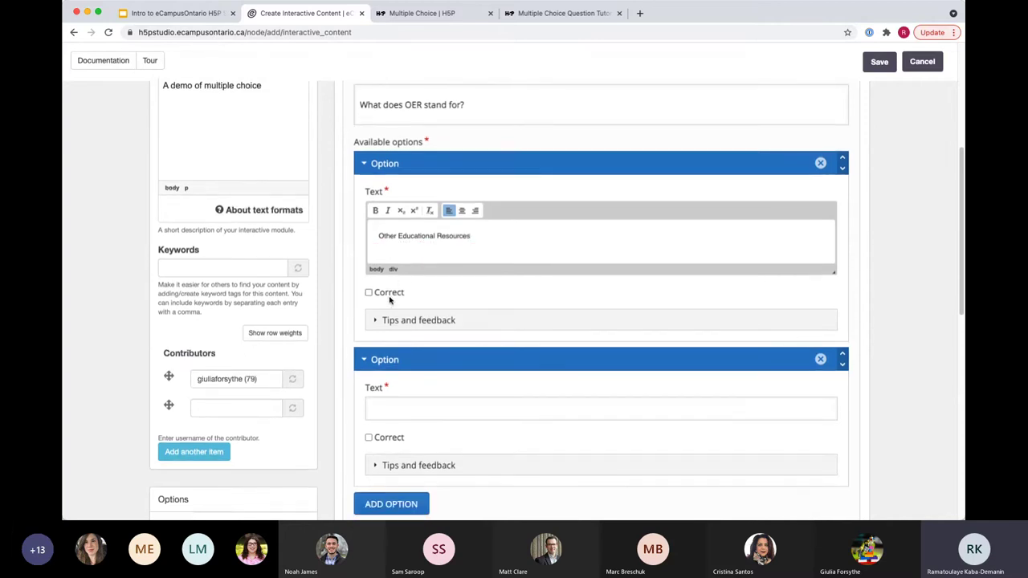
pyautogui.scroll(-2, 386, 337)
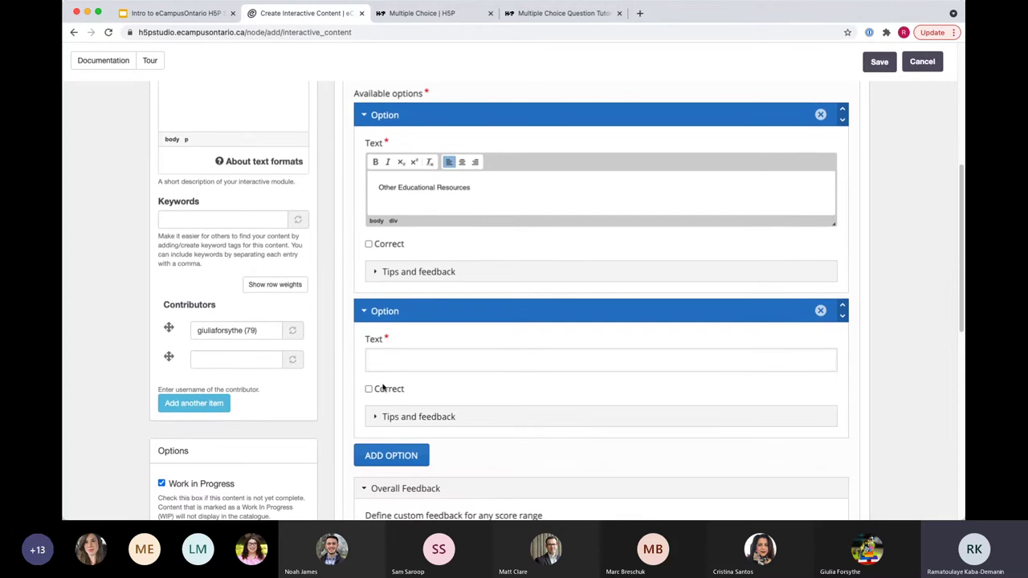
pyautogui.click(393, 352)
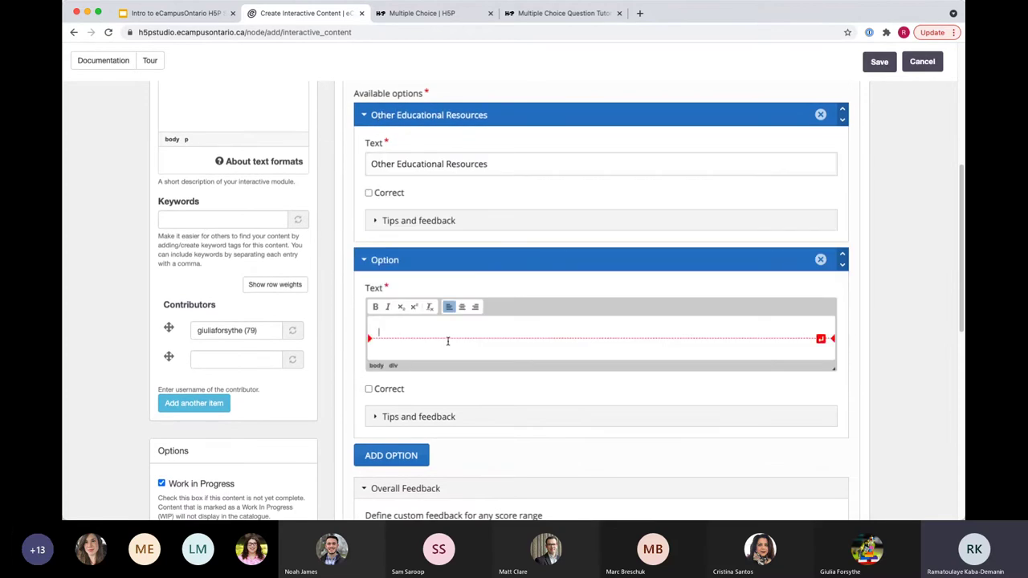
pyautogui.write('Open Ed')
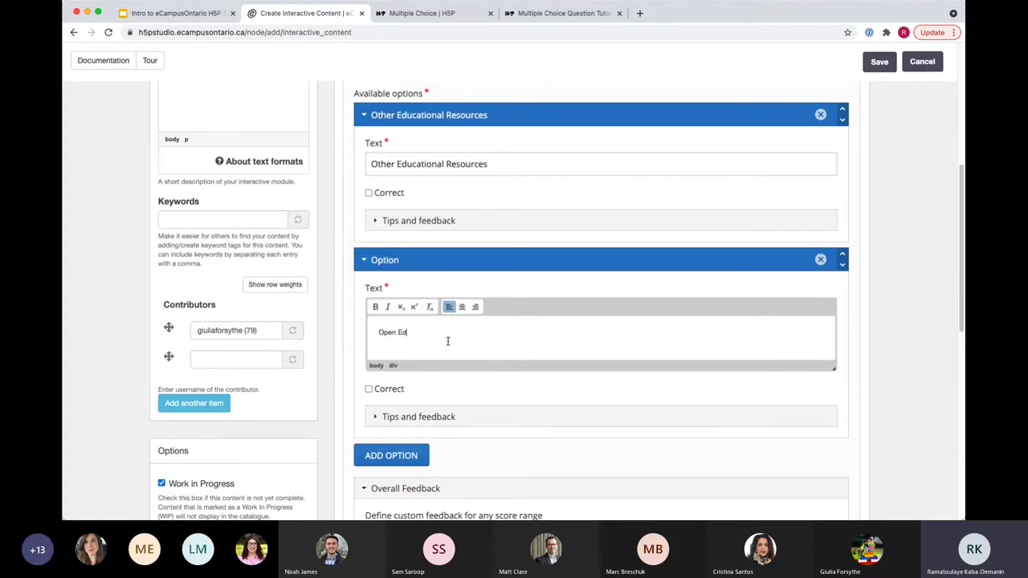
pyautogui.write('ucational Resources')
pyautogui.scroll(-2, 376, 338)
pyautogui.click(368, 296)
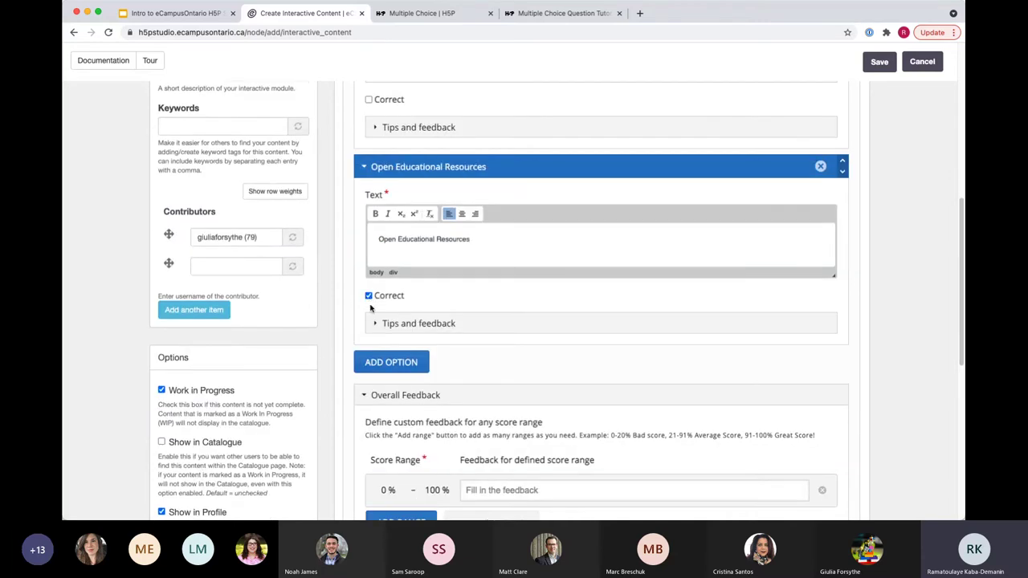
# Step: Add an incorrect option 'Open Educational Revenue' and briefly check its tips and feedback
pyautogui.scroll(-1, 360, 337)
pyautogui.click(361, 347)
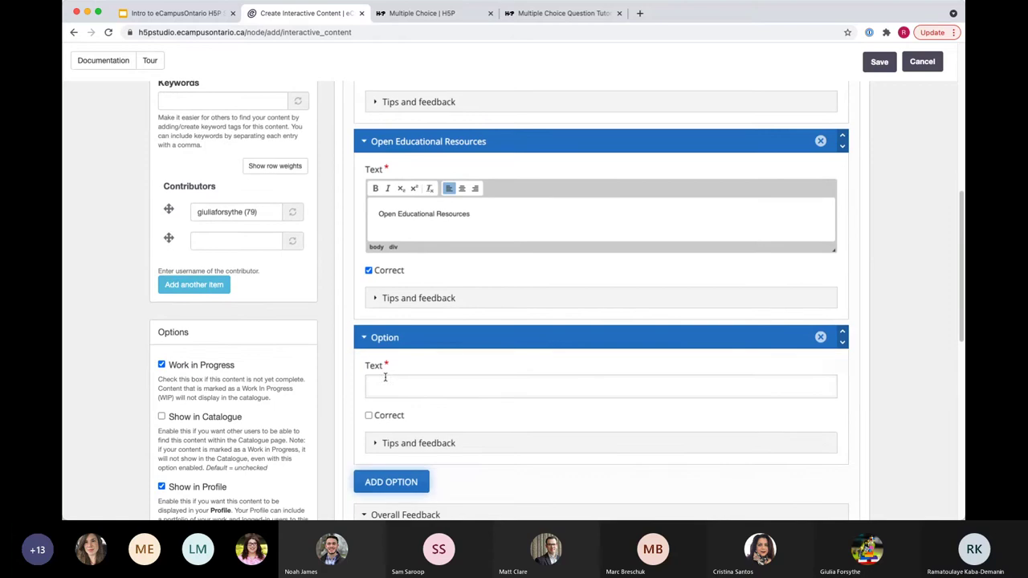
pyautogui.scroll(-2, 431, 426)
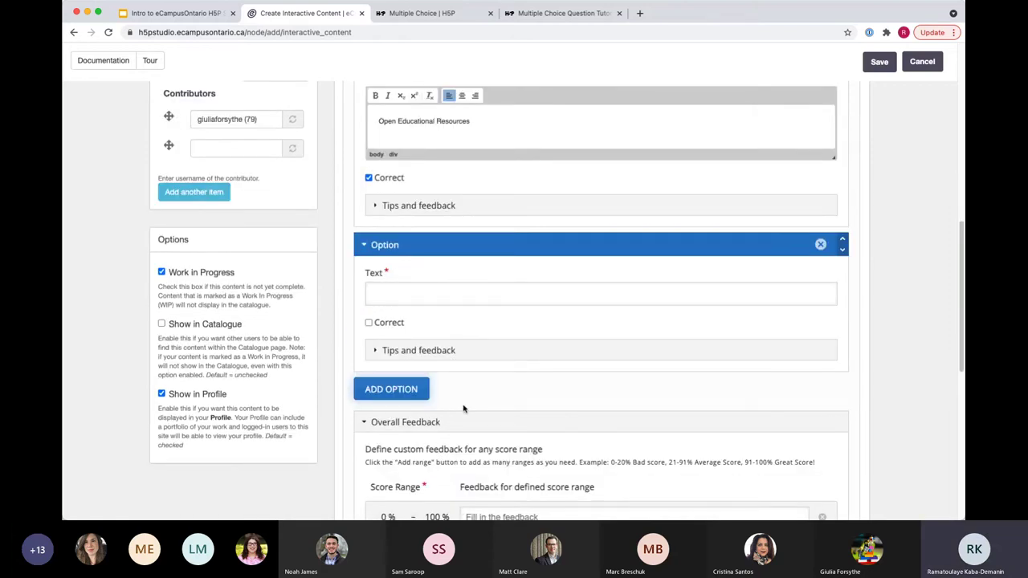
pyautogui.scroll(-1, 464, 409)
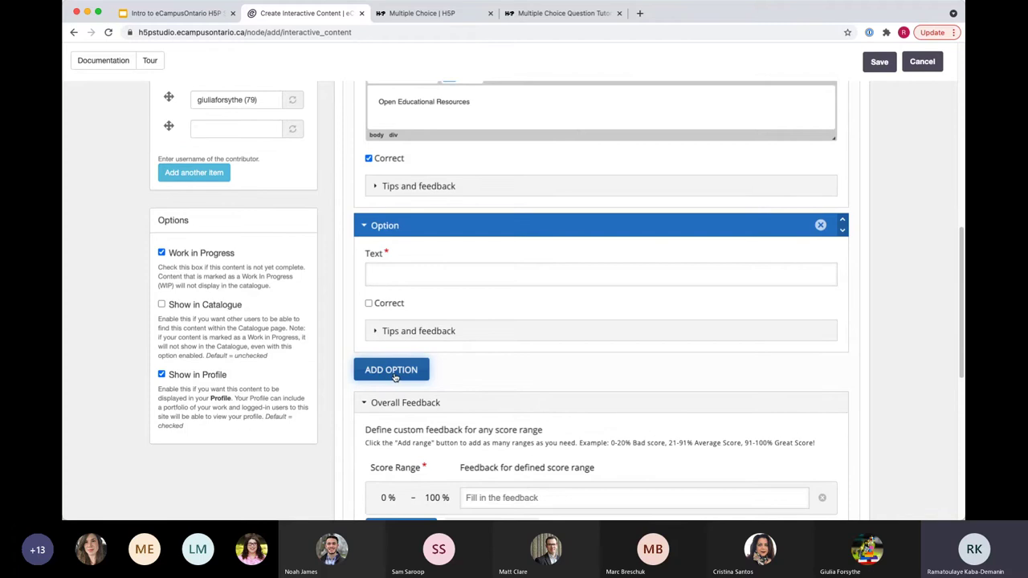
pyautogui.click(385, 276)
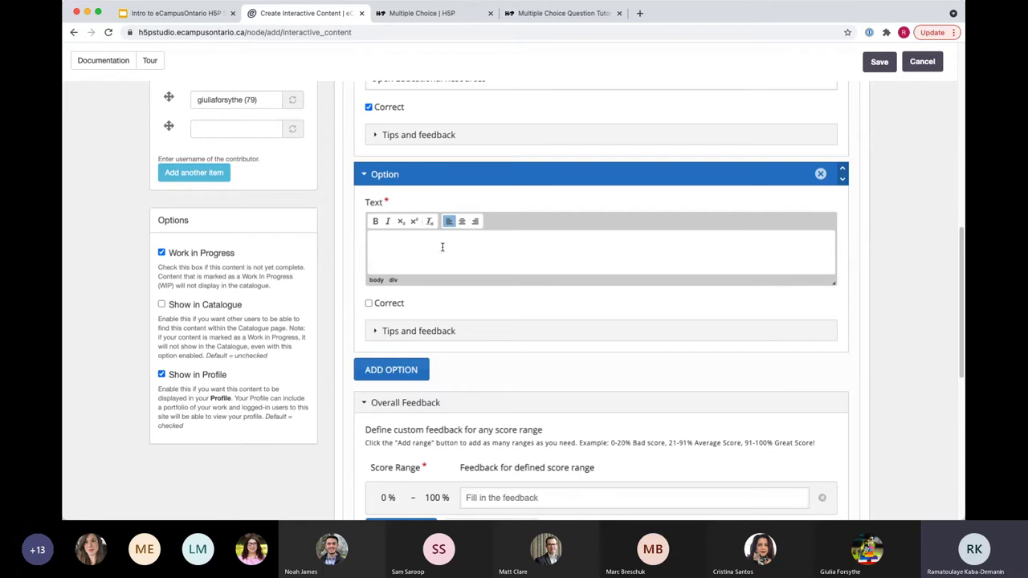
pyautogui.write('Open Educational Revenue')
pyautogui.scroll(-1, 469, 359)
pyautogui.scroll(2, 468, 359)
pyautogui.scroll(2, 469, 361)
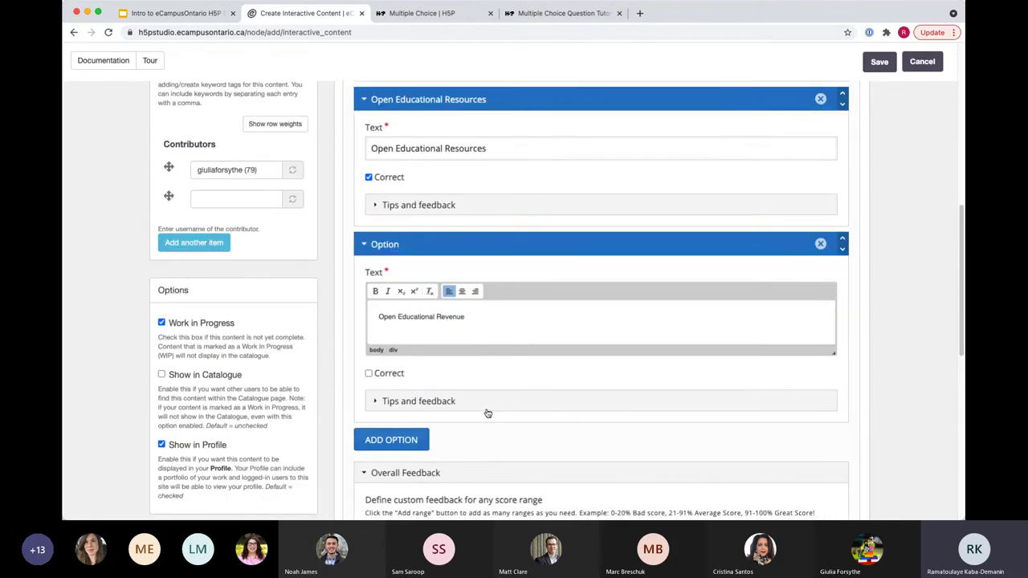
pyautogui.click(375, 402)
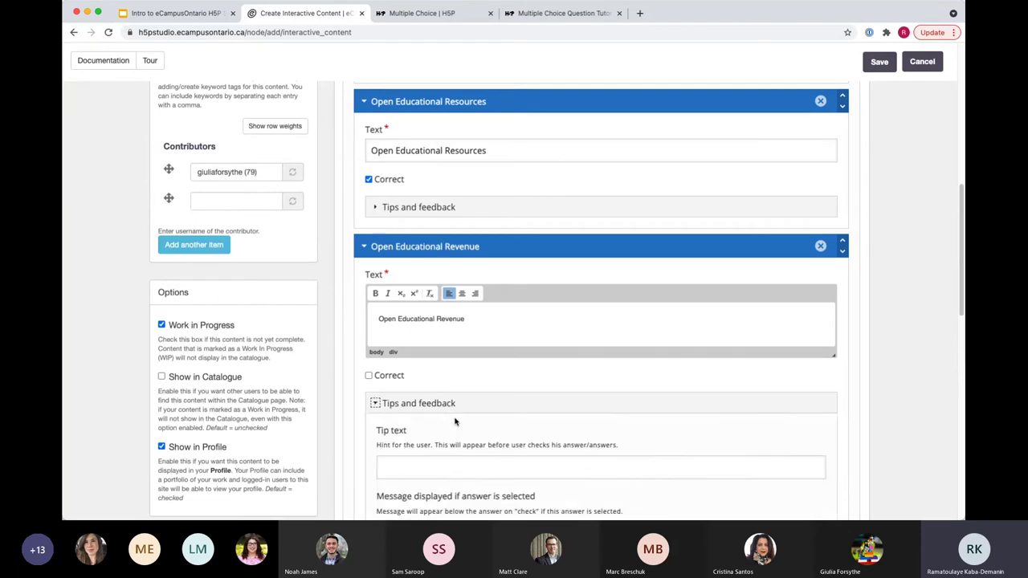
pyautogui.scroll(-5, 455, 422)
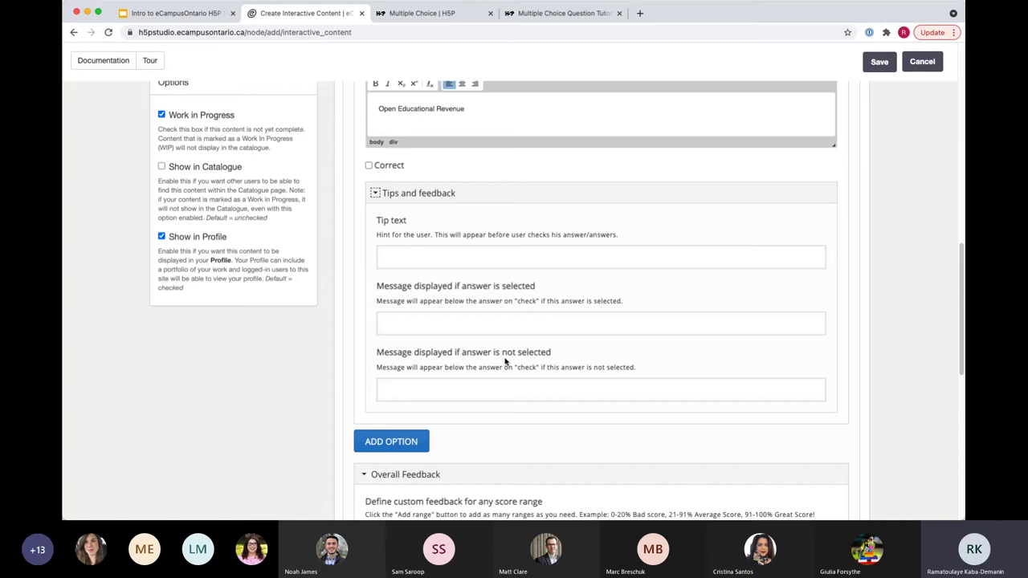
pyautogui.scroll(5, 506, 362)
pyautogui.click(375, 366)
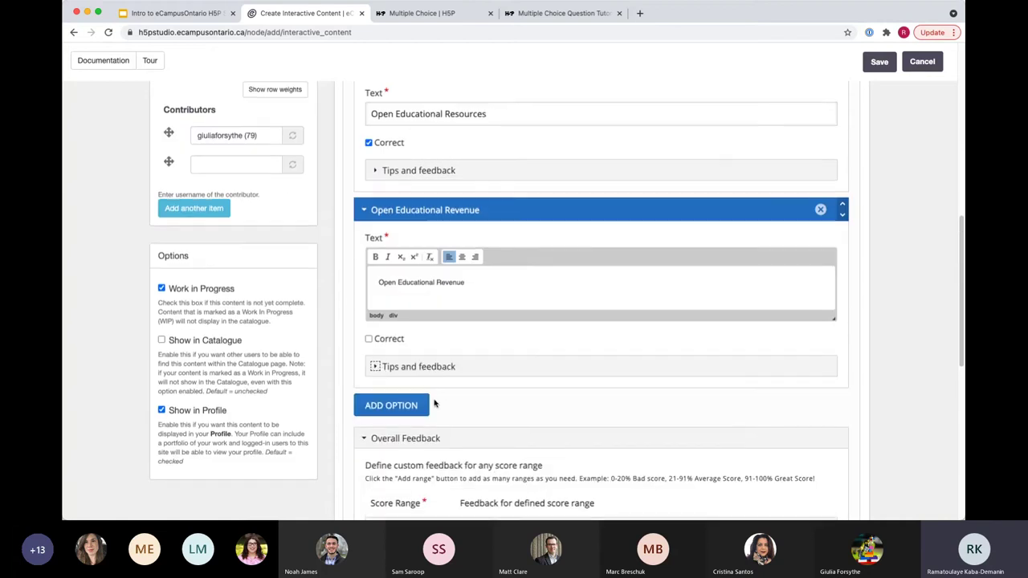
pyautogui.scroll(1, 433, 394)
pyautogui.scroll(1, 432, 395)
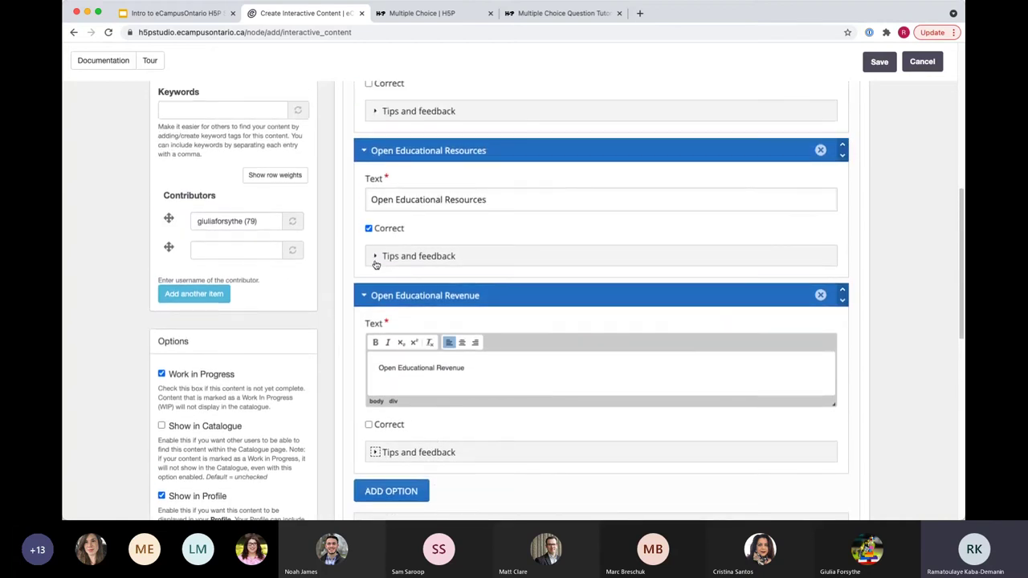
# Step: Set 'Great Job!' as the selected-answer message in Open Educational Resources' tips and feedback
pyautogui.click(375, 257)
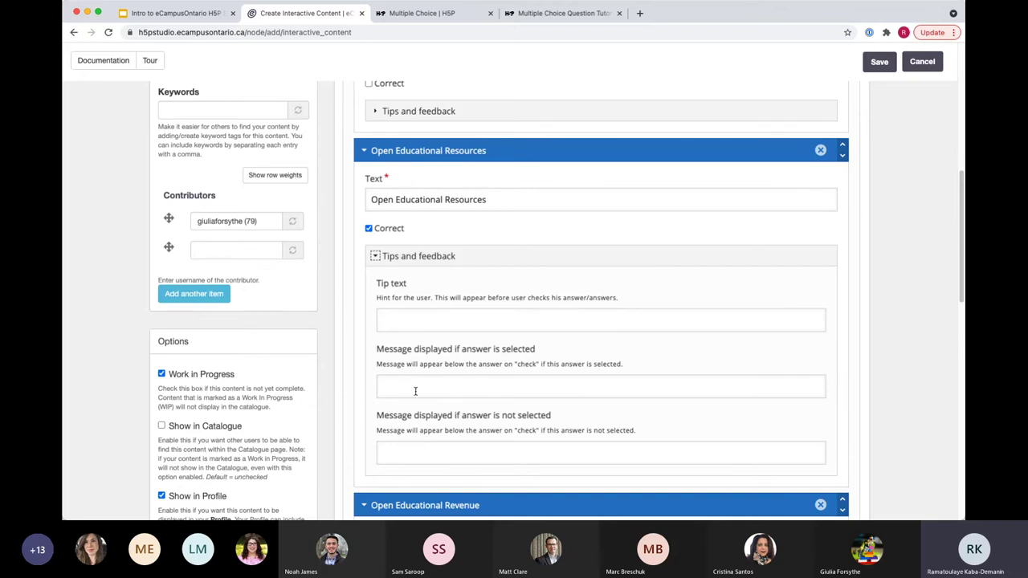
pyautogui.scroll(-1, 415, 391)
pyautogui.click(415, 389)
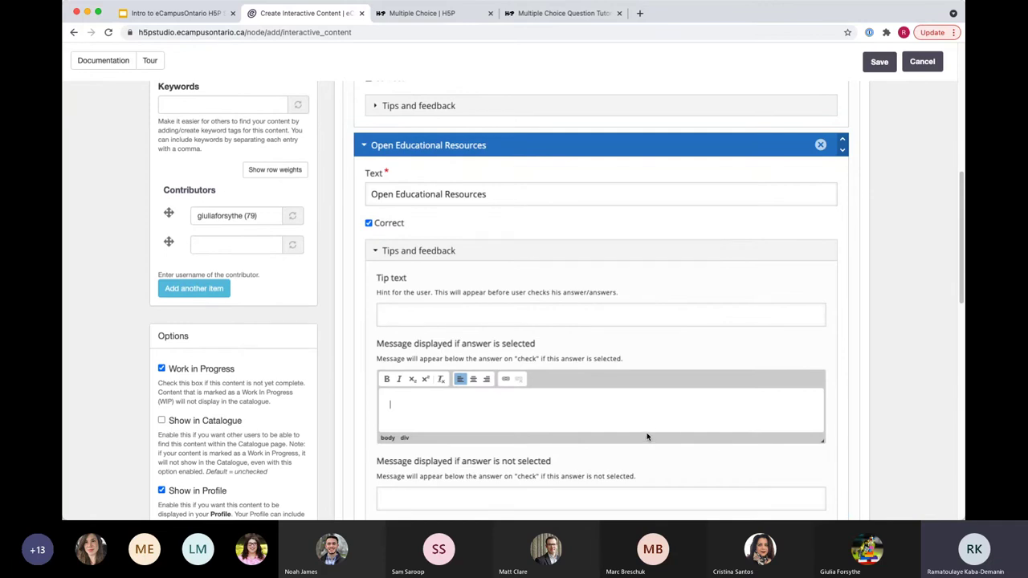
pyautogui.write('Great Job!')
pyautogui.scroll(-4, 696, 301)
pyautogui.write('!')
pyautogui.scroll(-1, 497, 353)
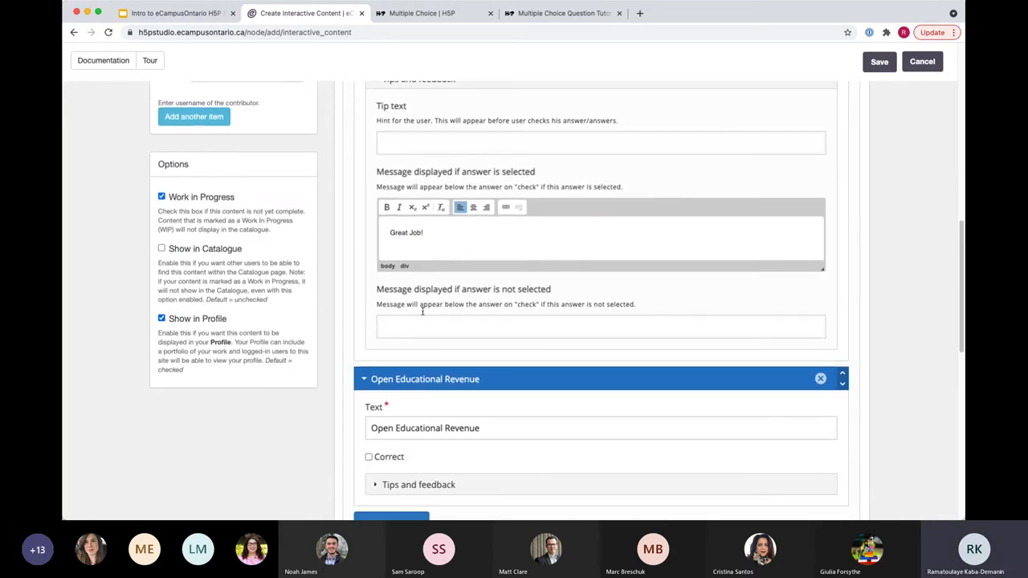
pyautogui.scroll(3, 381, 175)
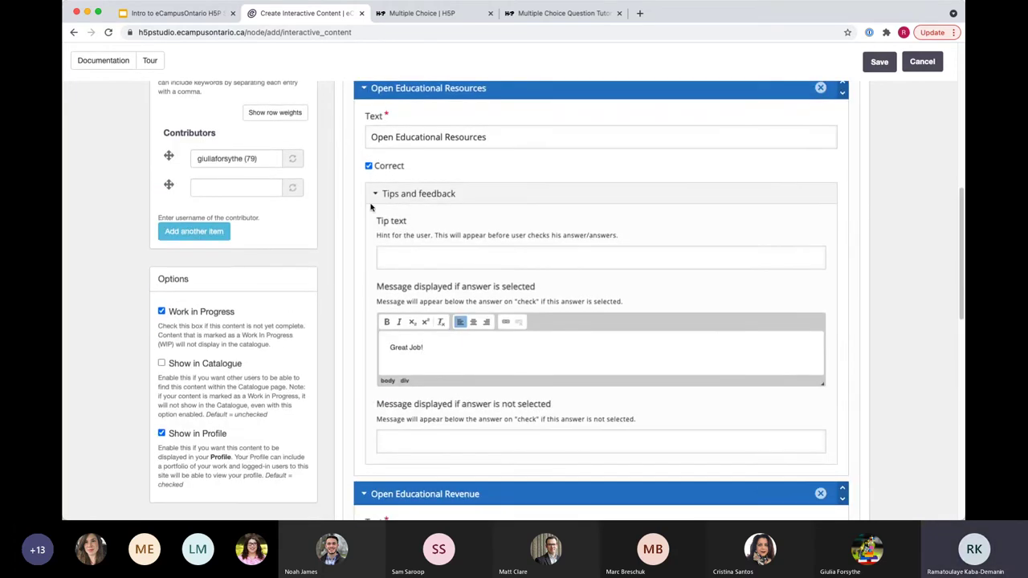
# Step: Collapse the Open Educational Resources tips and scroll down to the 0%–100% Overall Feedback range
pyautogui.click(374, 195)
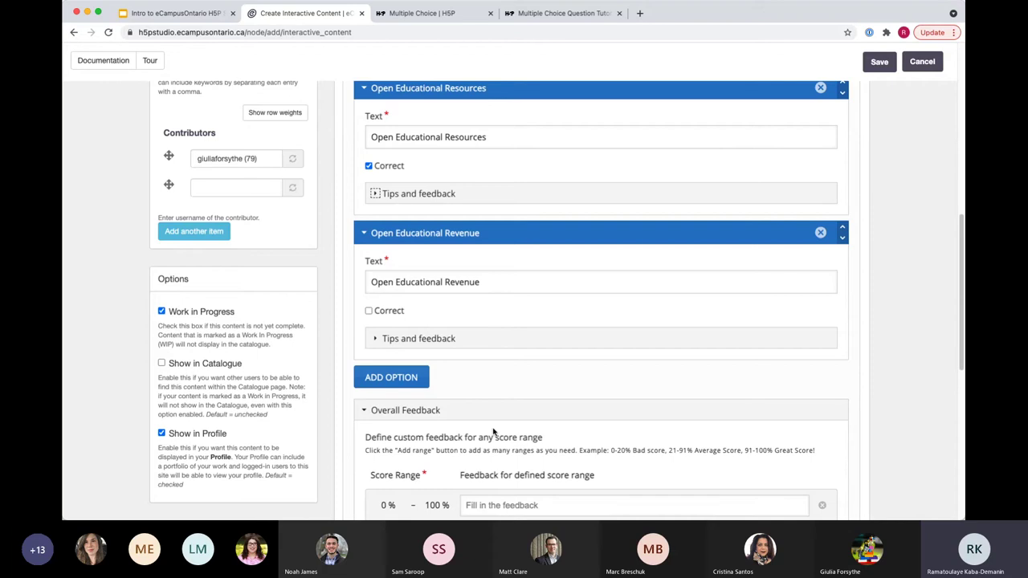
pyautogui.scroll(-3, 494, 426)
pyautogui.scroll(-2, 495, 423)
pyautogui.scroll(4, 450, 417)
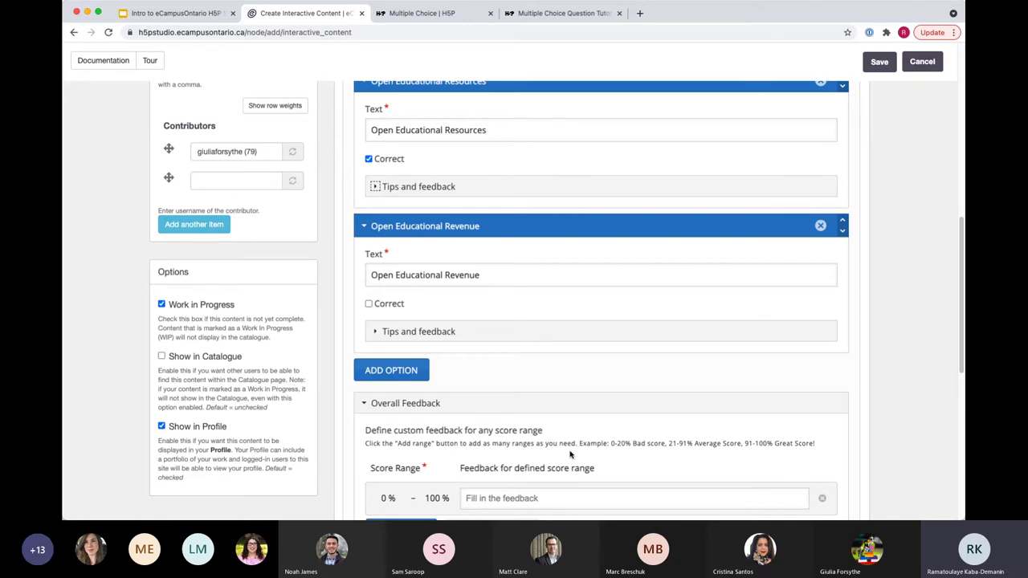
pyautogui.scroll(-2, 483, 403)
pyautogui.scroll(-5, 483, 403)
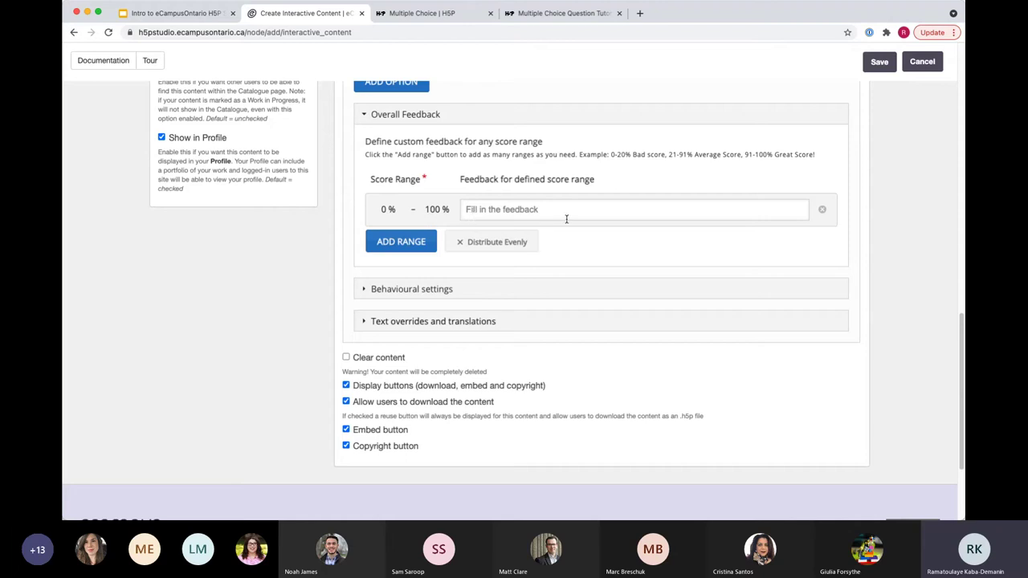
pyautogui.scroll(-2, 497, 367)
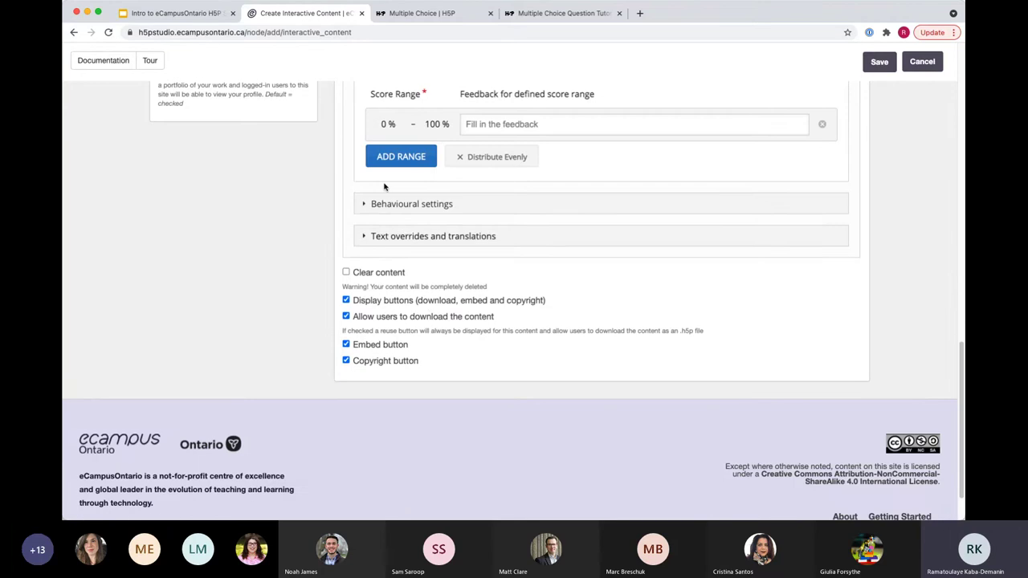
# Step: Set the Question Type in Behavioural settings to Single Choice (Radio Buttons)
pyautogui.click(364, 204)
pyautogui.scroll(-2, 454, 395)
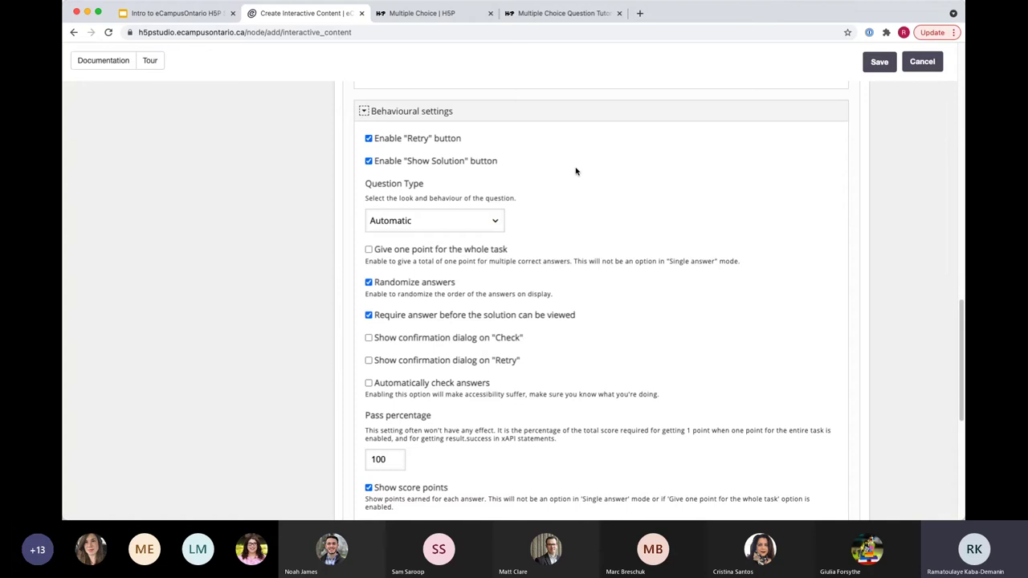
pyautogui.scroll(-1, 445, 218)
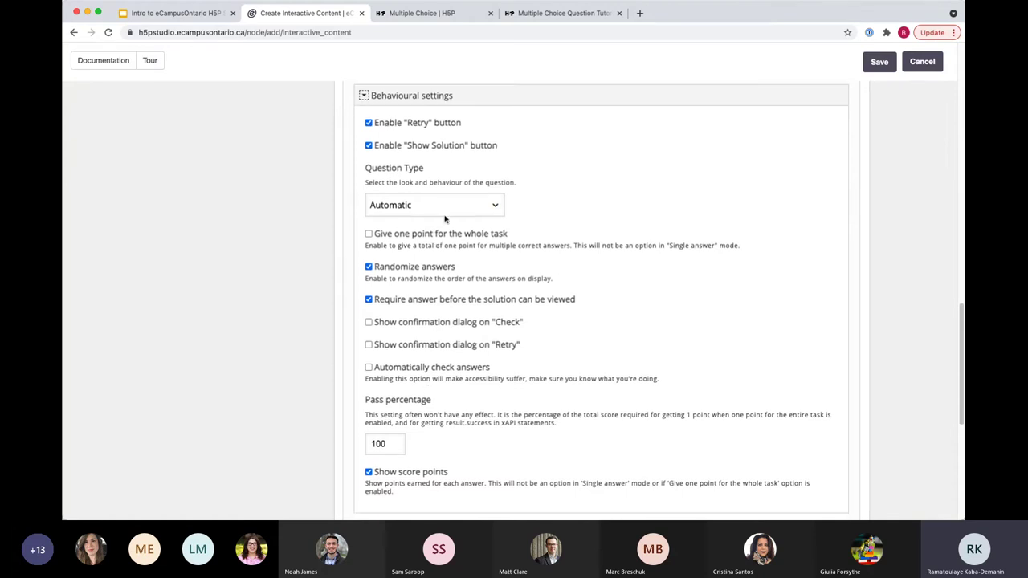
pyautogui.click(447, 207)
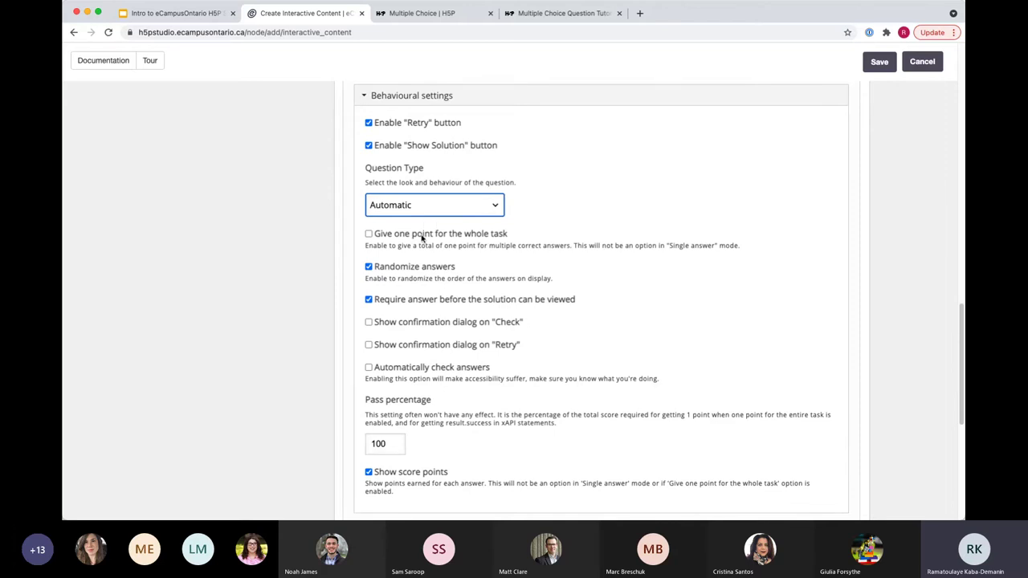
pyautogui.click(422, 237)
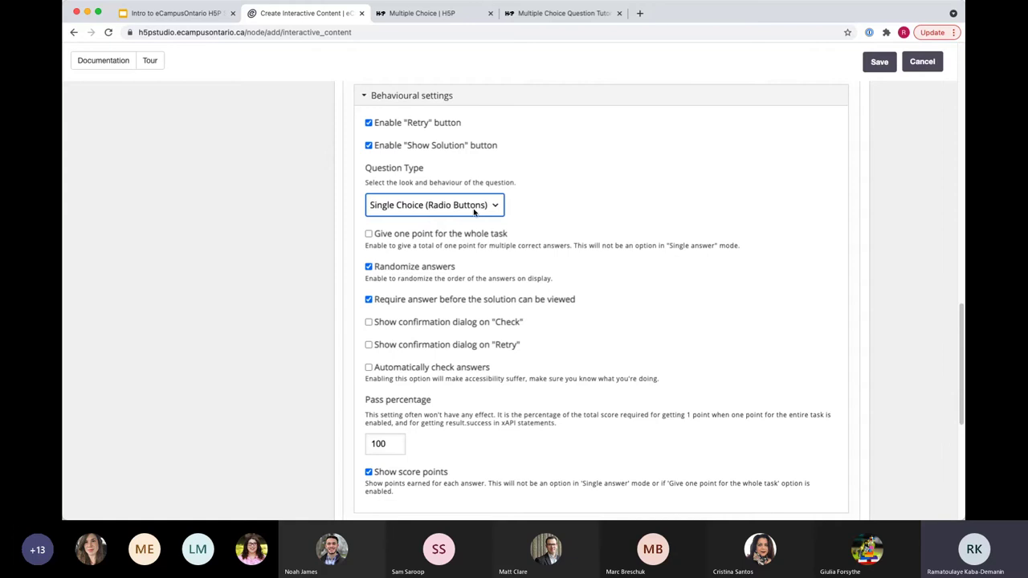
# Step: Check that the pass percentage stays at 100
pyautogui.scroll(-1, 604, 331)
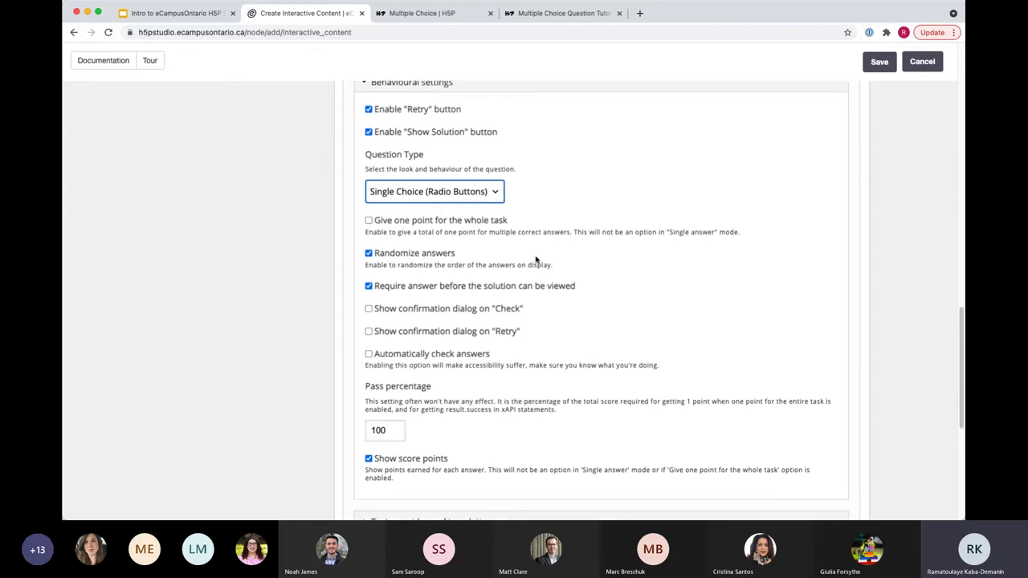
pyautogui.scroll(-5, 562, 354)
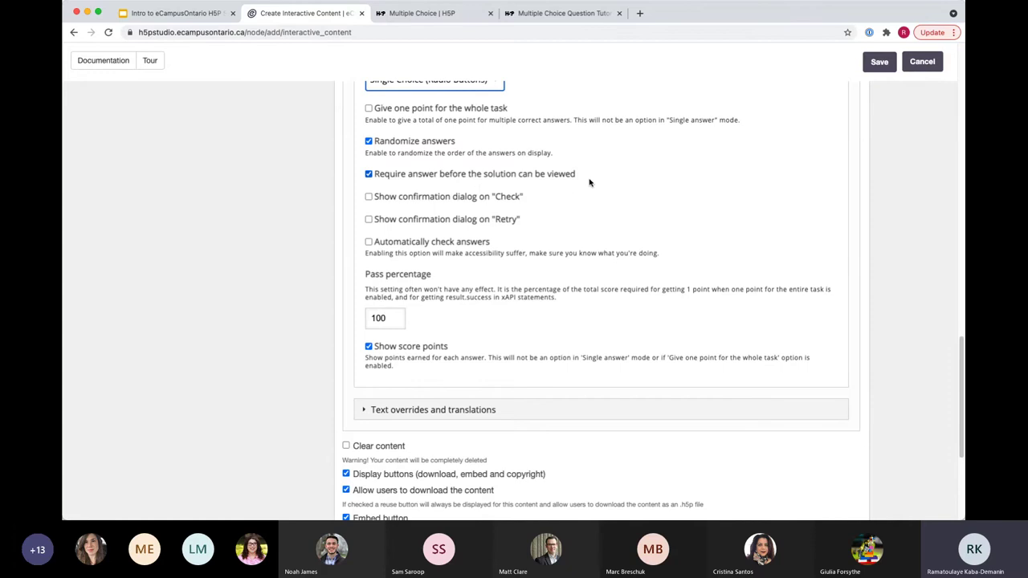
pyautogui.scroll(-3, 286, 363)
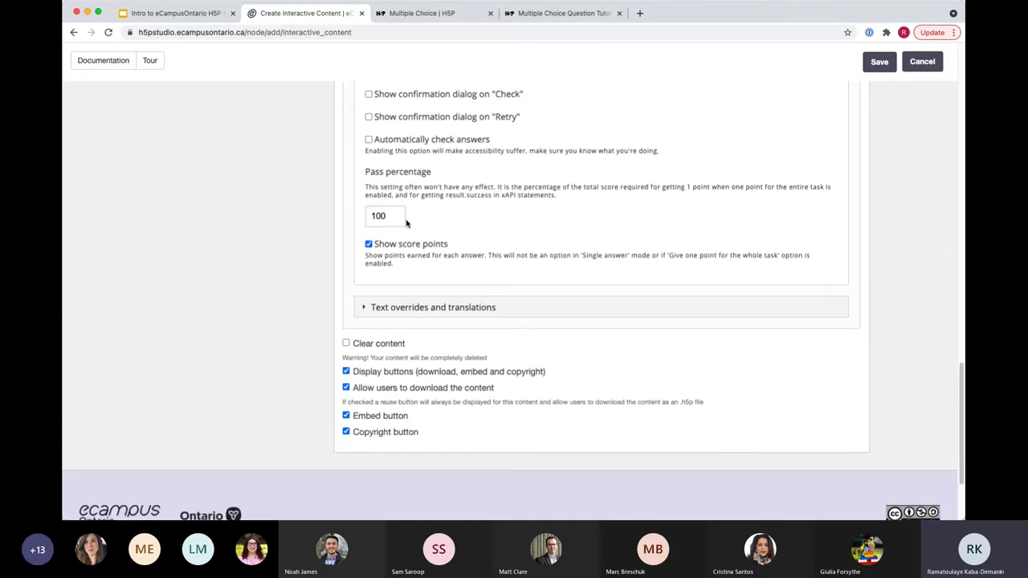
pyautogui.click(400, 214)
pyautogui.moveTo(400, 215); pyautogui.dragTo(366, 215)
pyautogui.click(394, 217)
# Step: Switch the Text overrides and translations language to French and confirm
pyautogui.scroll(-2, 279, 349)
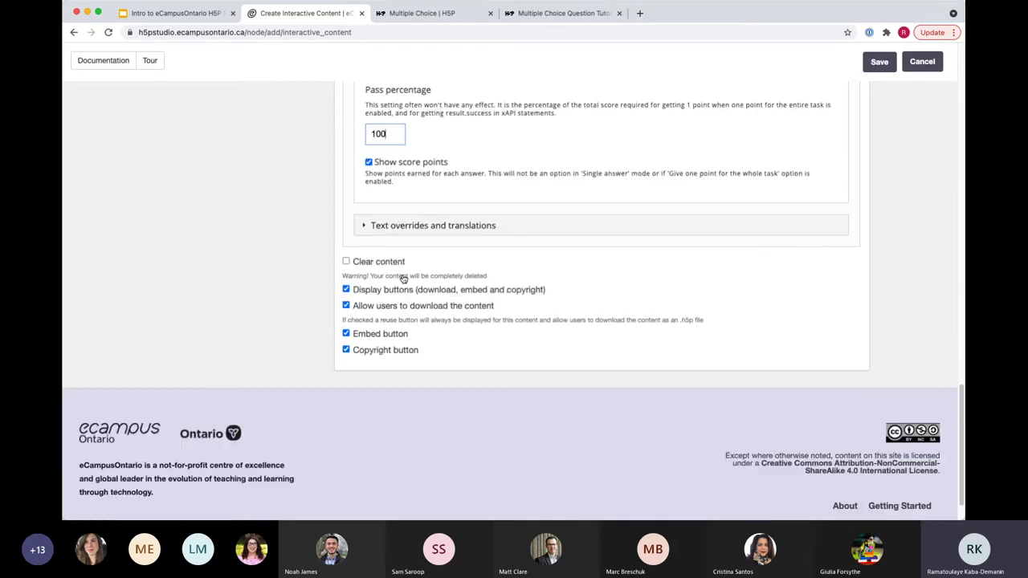
pyautogui.click(366, 228)
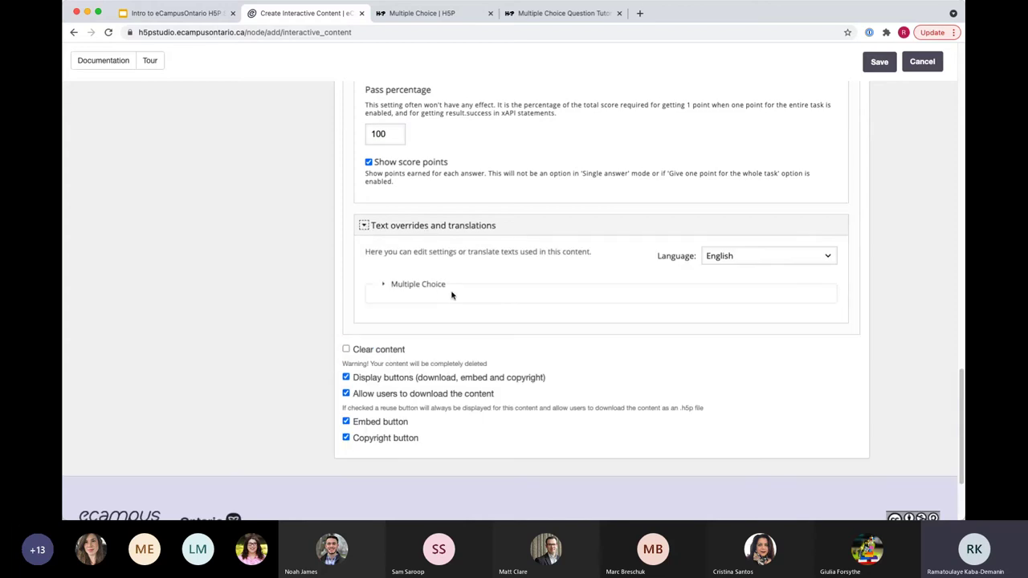
pyautogui.scroll(-2, 241, 308)
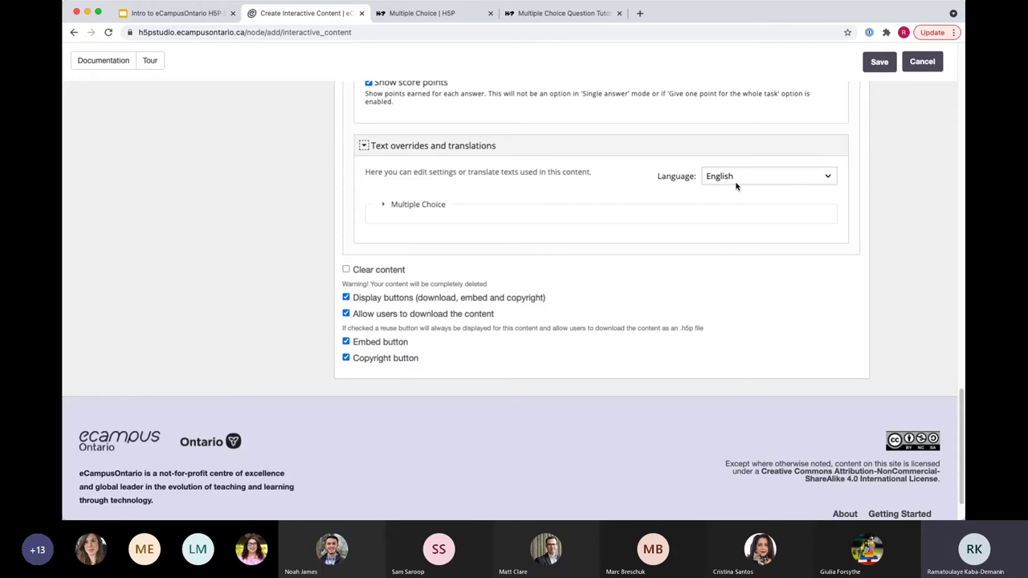
pyautogui.click(747, 183)
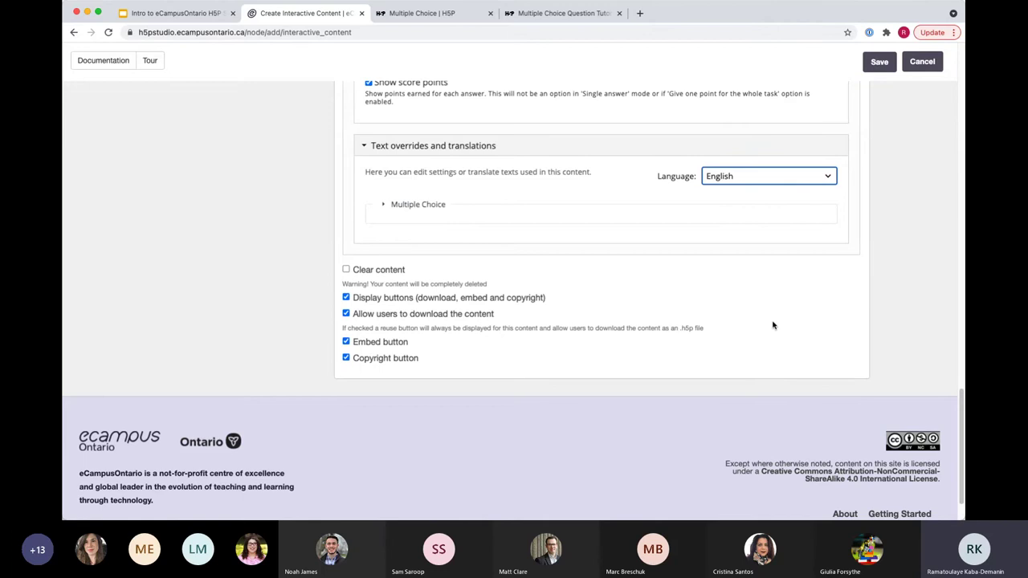
pyautogui.press('f')
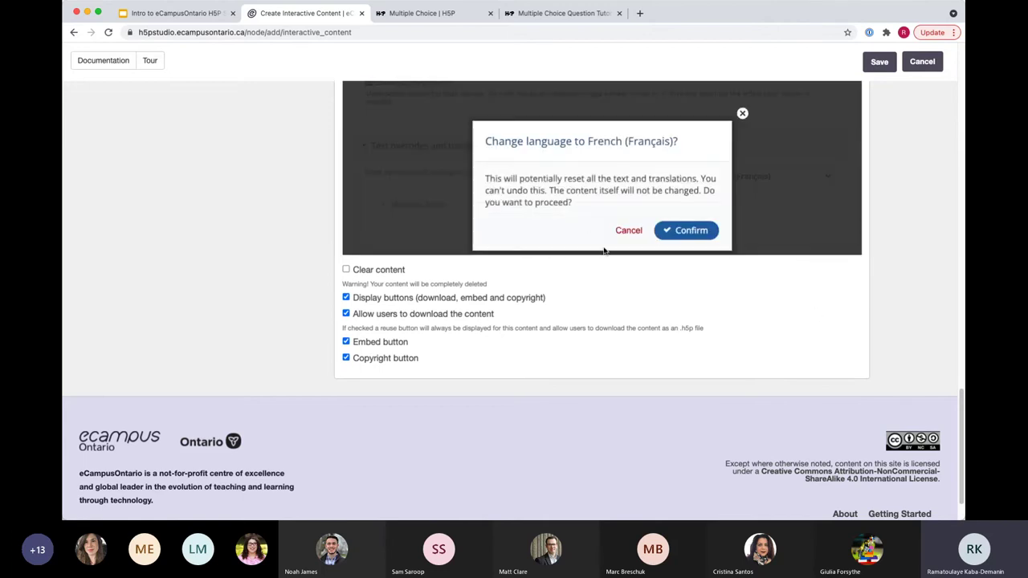
pyautogui.click(707, 238)
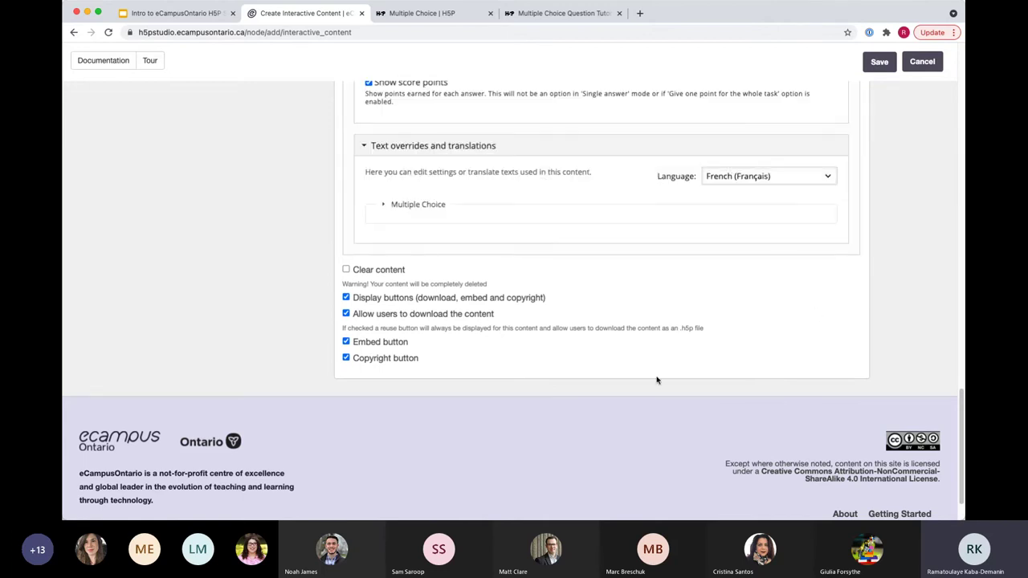
# Step: Expand the Multiple Choice translations to review the French texts, including Retry's description
pyautogui.scroll(3, 323, 320)
pyautogui.scroll(10, 324, 320)
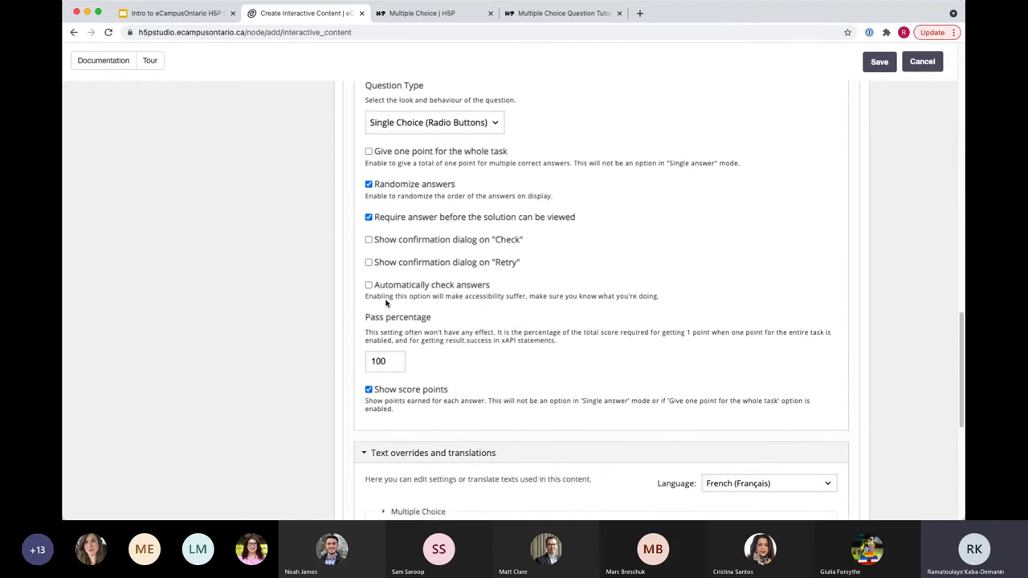
pyautogui.scroll(2, 482, 225)
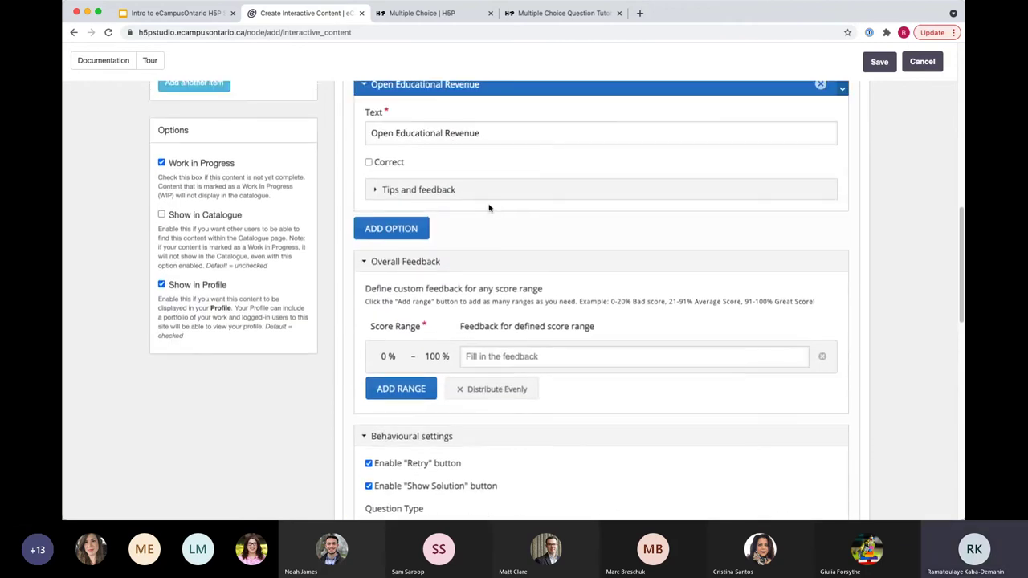
pyautogui.scroll(-15, 434, 321)
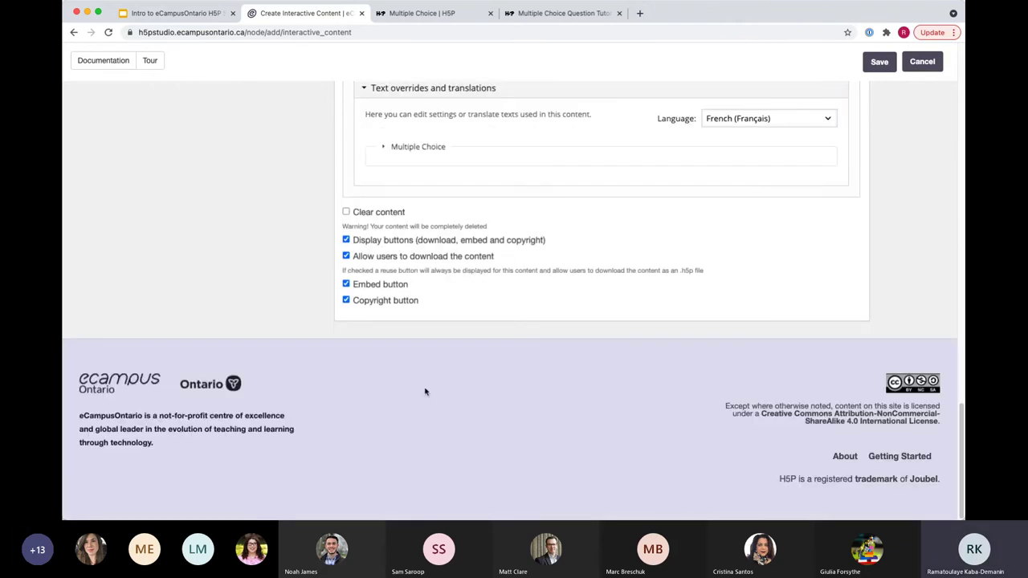
pyautogui.click(383, 148)
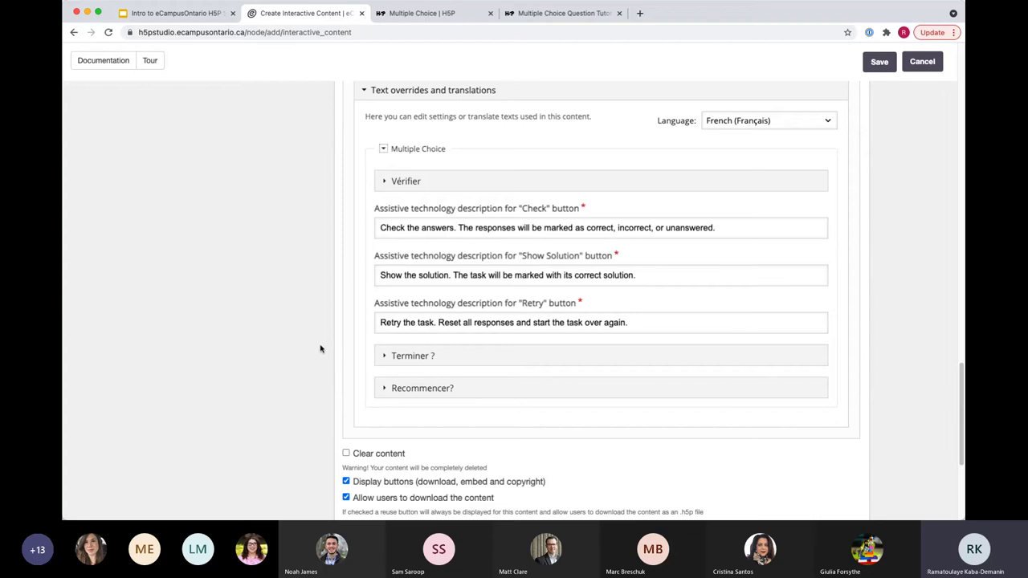
pyautogui.click(629, 326)
# Step: Restore English as the text language, confirm, and collapse the translations section
pyautogui.click(768, 121)
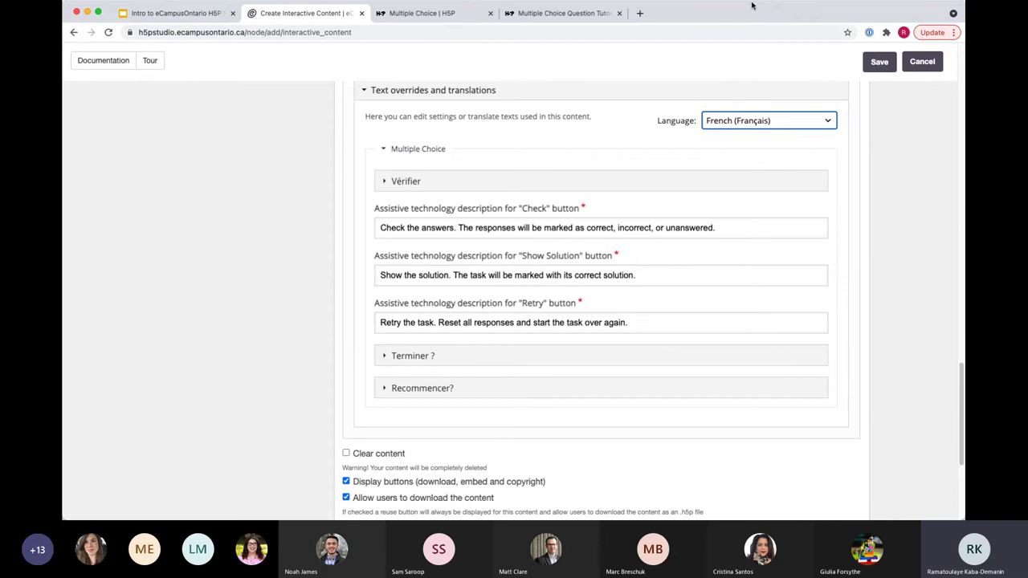
pyautogui.click(768, 222)
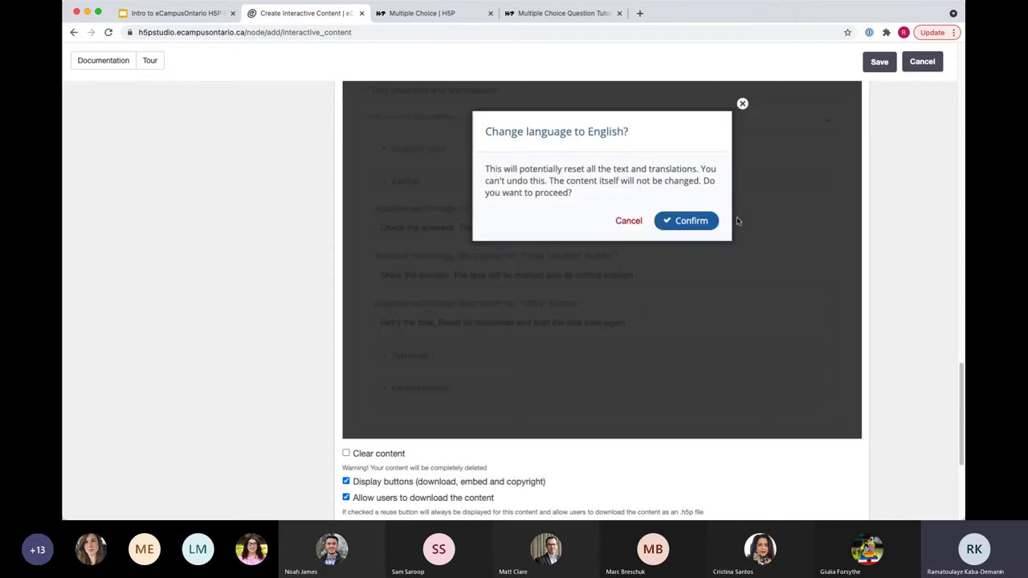
pyautogui.click(684, 223)
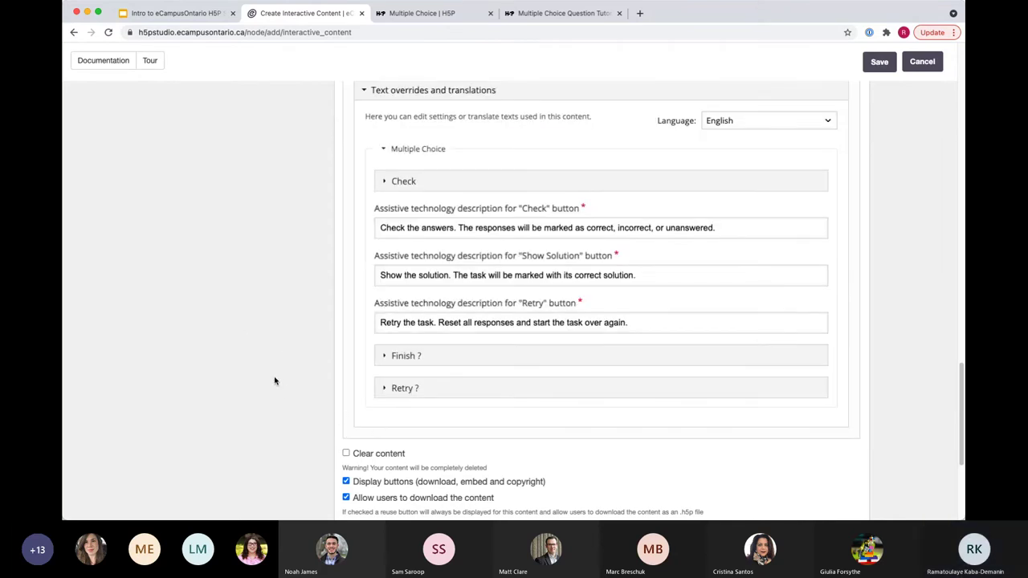
pyautogui.scroll(3, 324, 334)
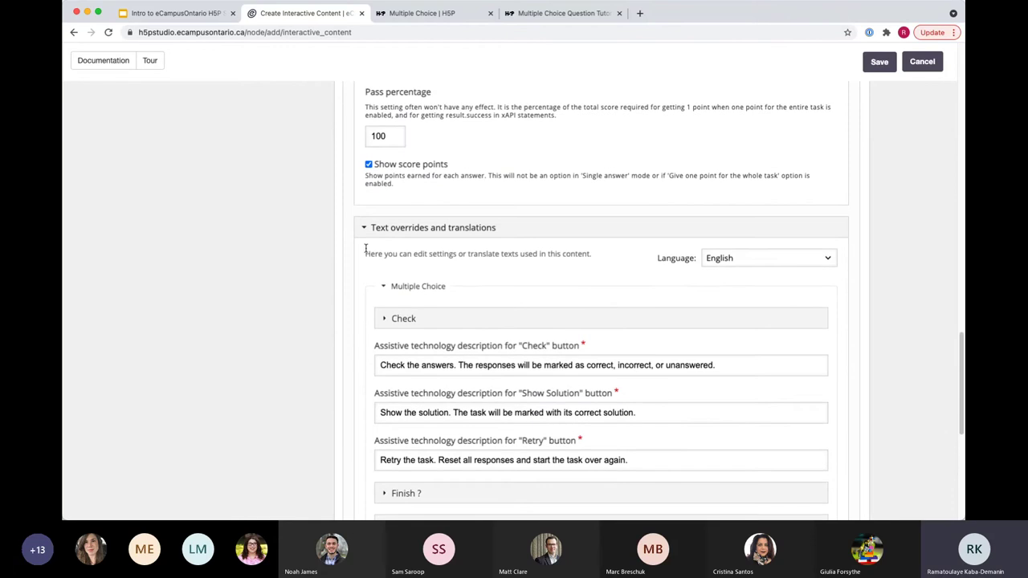
pyautogui.click(364, 228)
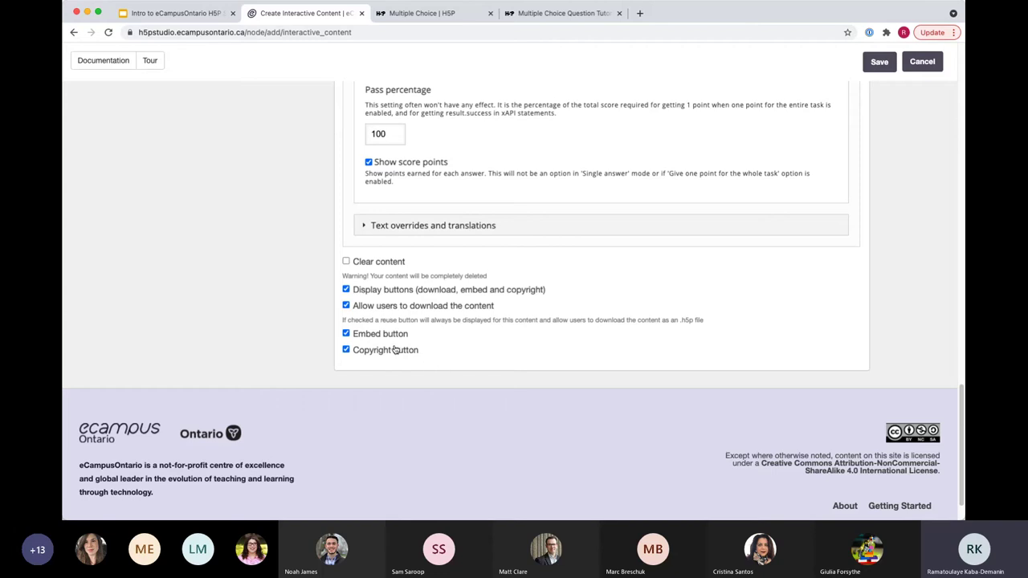
# Step: Toggle the Embed button off and back on, then save MC Demo
pyautogui.click(346, 333)
pyautogui.click(346, 335)
pyautogui.scroll(20, 908, 294)
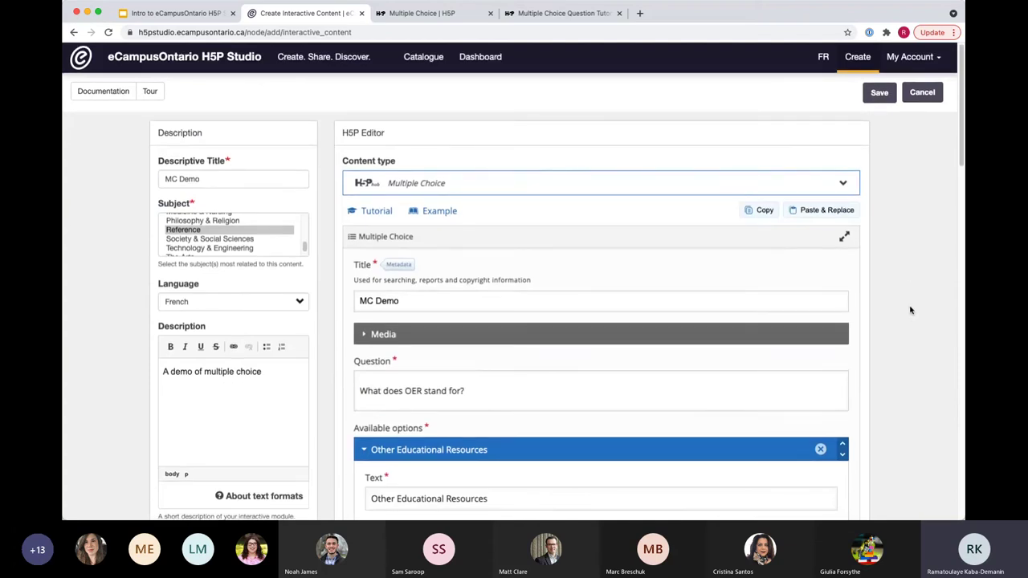
pyautogui.click(881, 93)
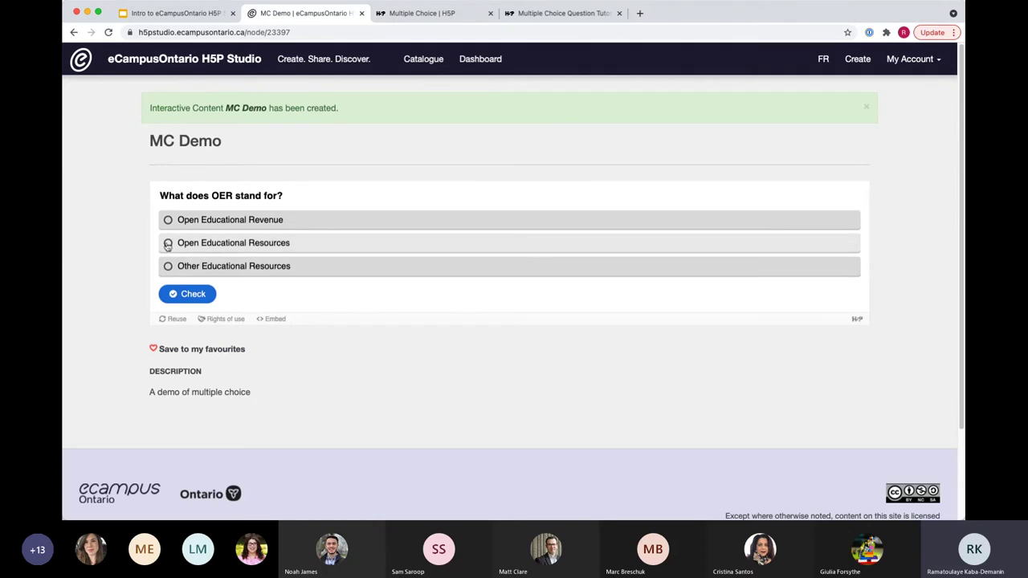
# Step: Answer Open Educational Resources, check it, and highlight the 'Great Job!' feedback with 1/1
pyautogui.click(171, 248)
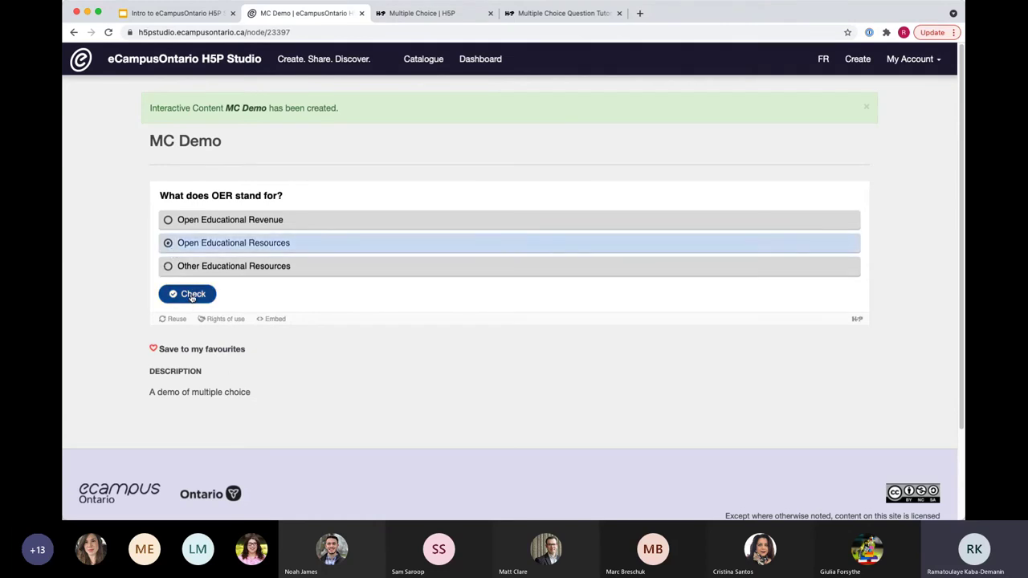
pyautogui.click(192, 295)
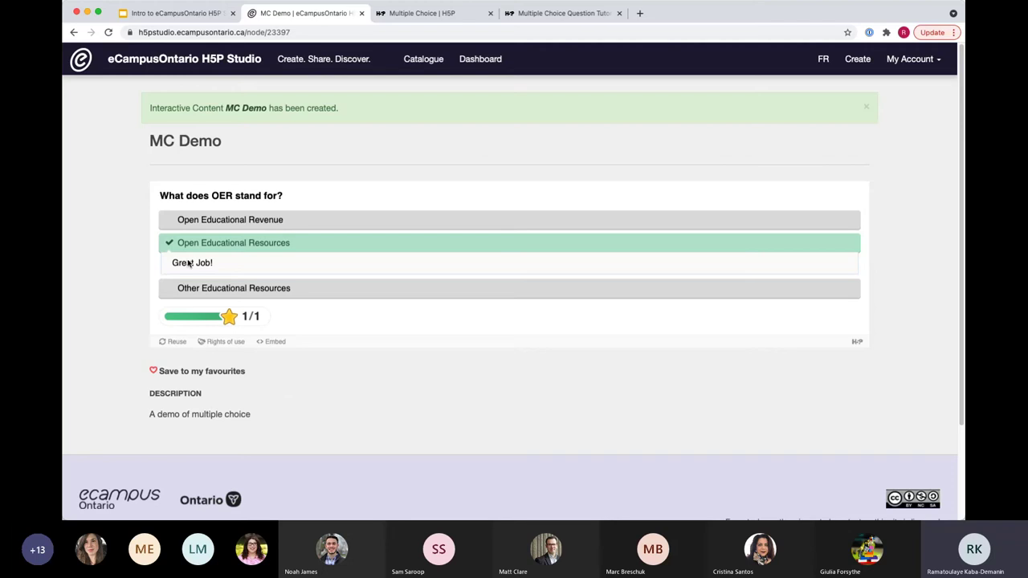
pyautogui.moveTo(171, 262); pyautogui.dragTo(223, 266)
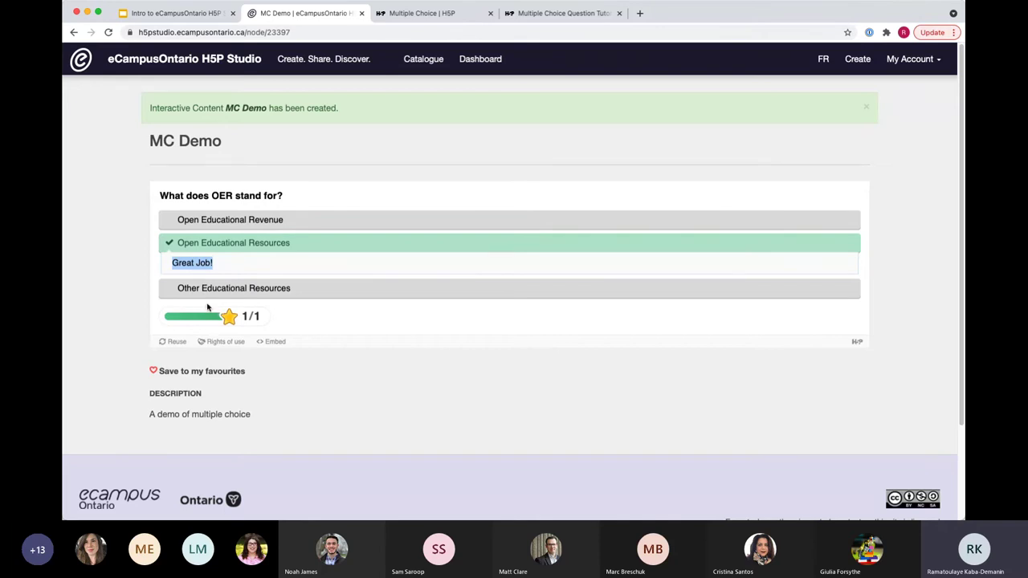
pyautogui.scroll(-2, 284, 420)
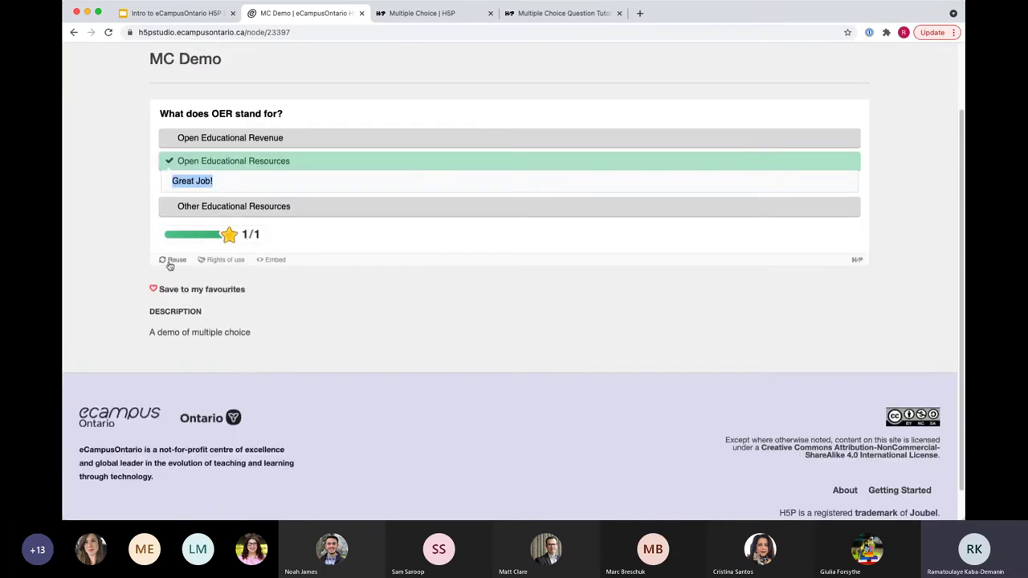
# Step: Glance at Reuse, then open Rights of use and its Attribution 4.0 International licence page
pyautogui.click(172, 261)
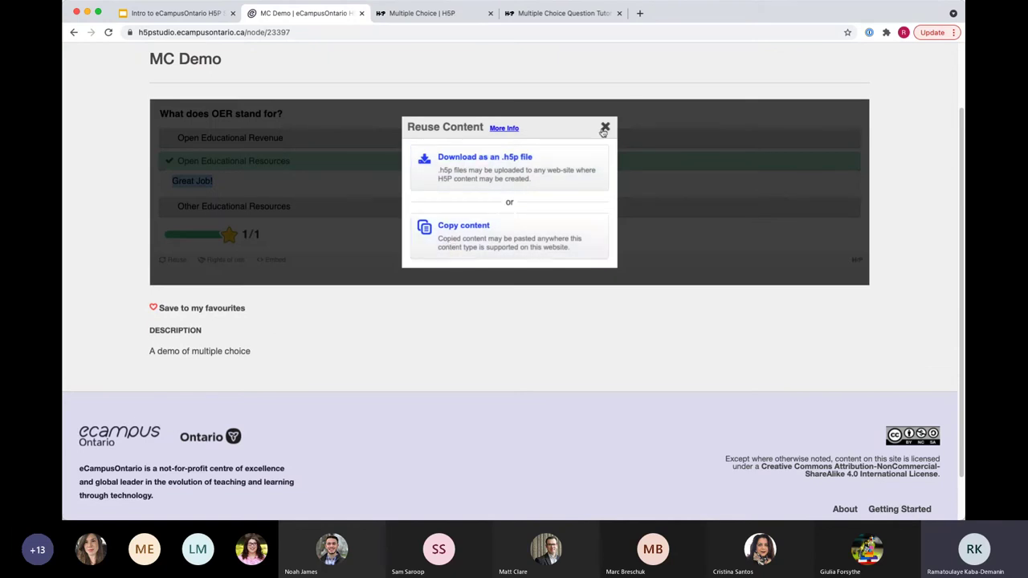
pyautogui.click(605, 128)
pyautogui.click(219, 259)
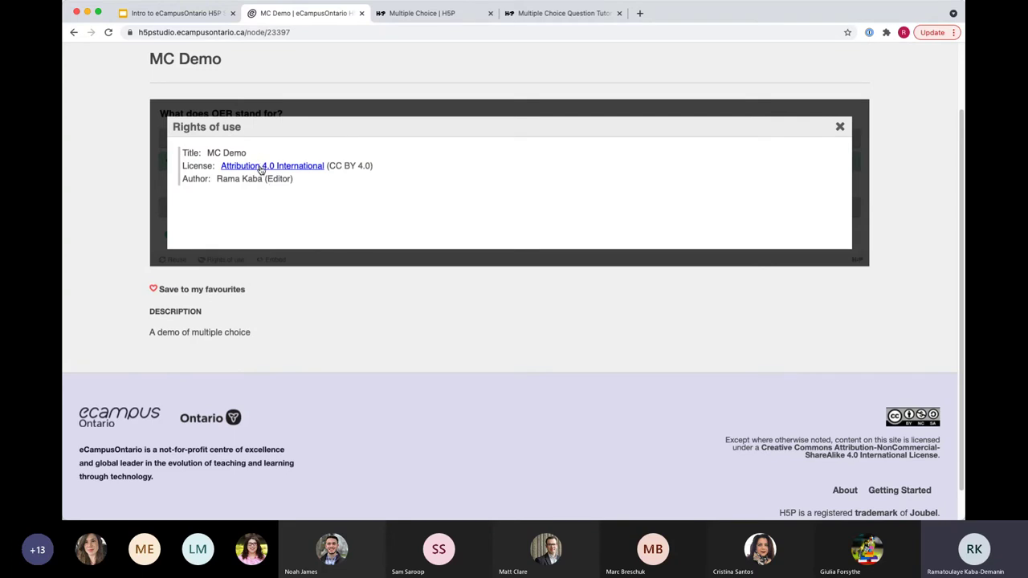
pyautogui.click(260, 169)
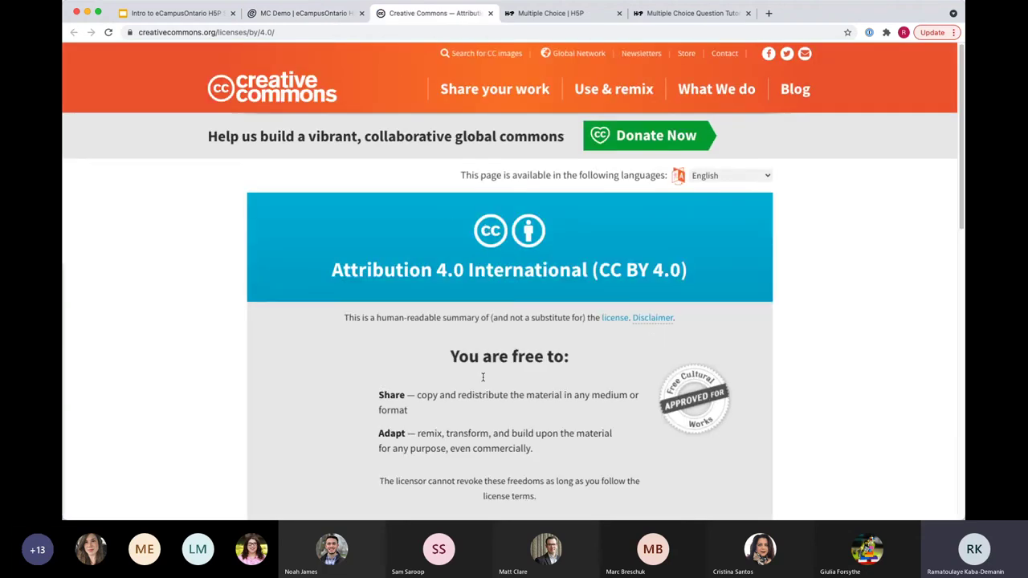
pyautogui.scroll(-3, 436, 332)
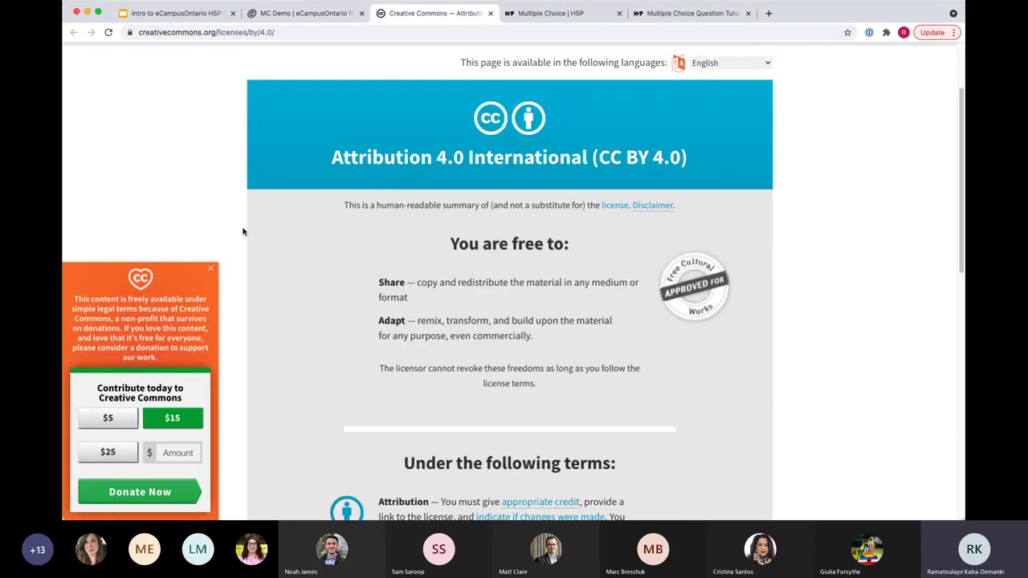
pyautogui.click(210, 268)
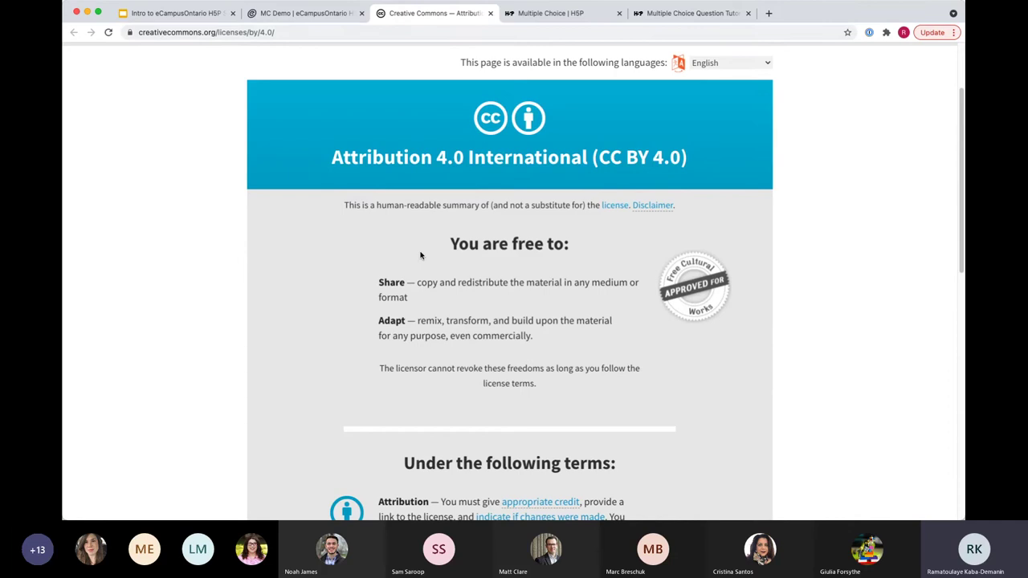
pyautogui.click(275, 15)
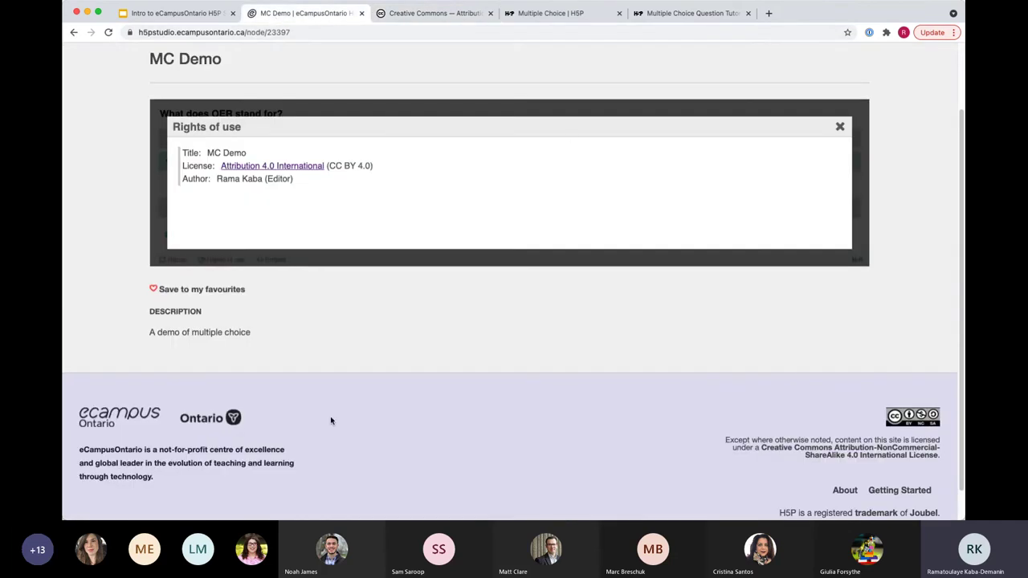
# Step: Close the rights of use, view and close the embed code, then return to the slides
pyautogui.click(840, 127)
pyautogui.click(276, 260)
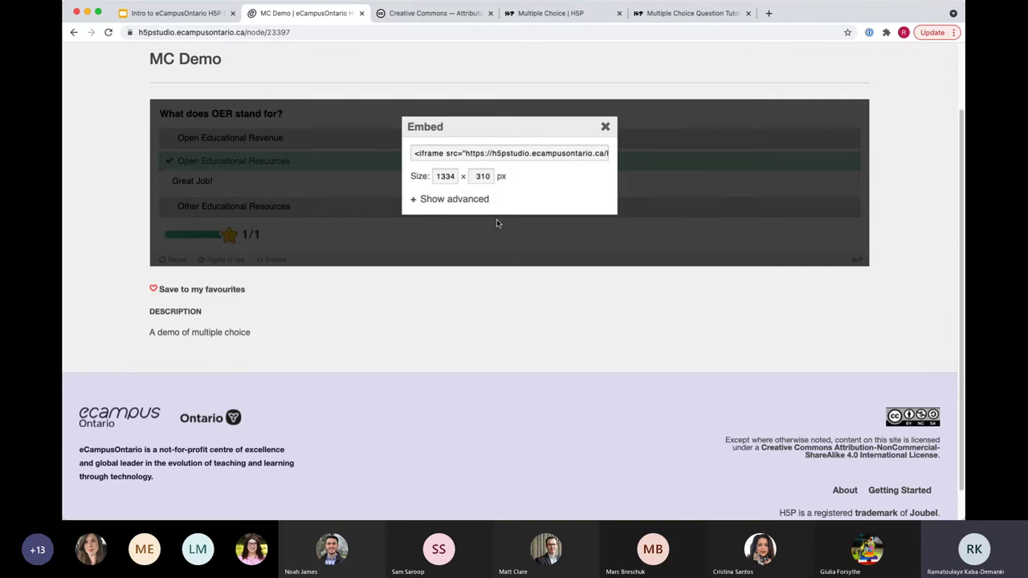
pyautogui.click(605, 128)
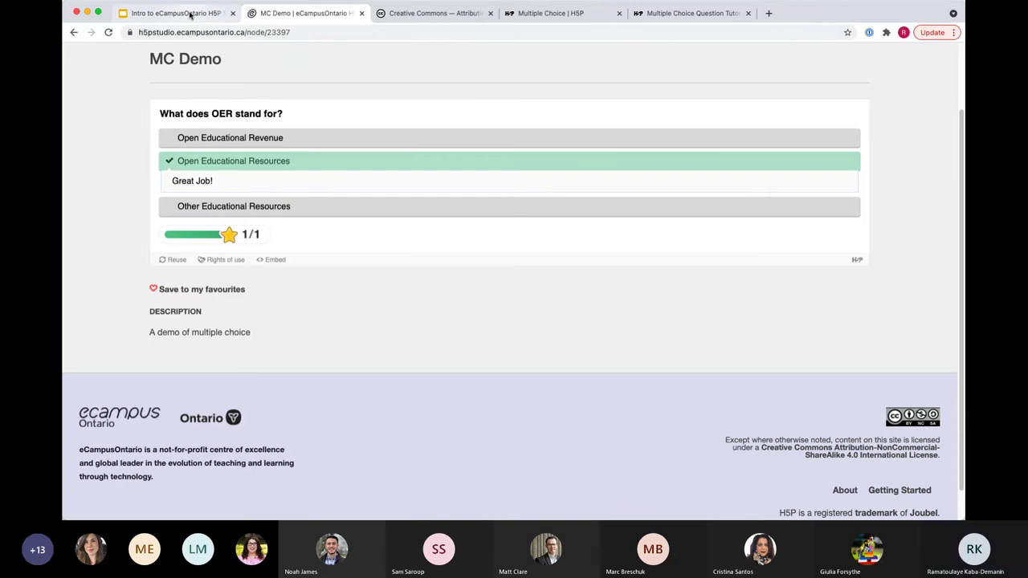
pyautogui.click(191, 14)
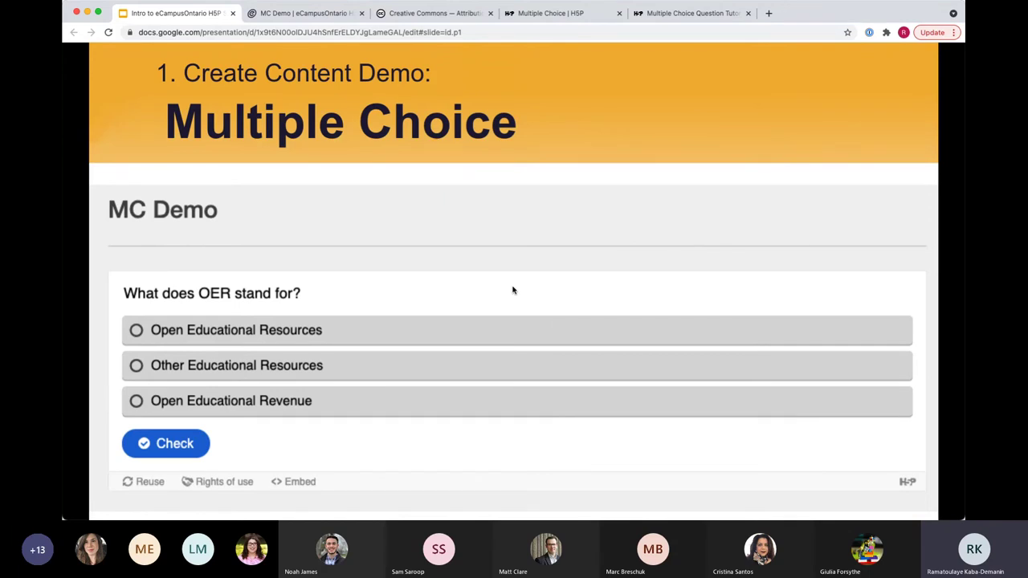
# Step: Advance the presentation to the '2. Reuse H5P Content' slide
pyautogui.press('Right')
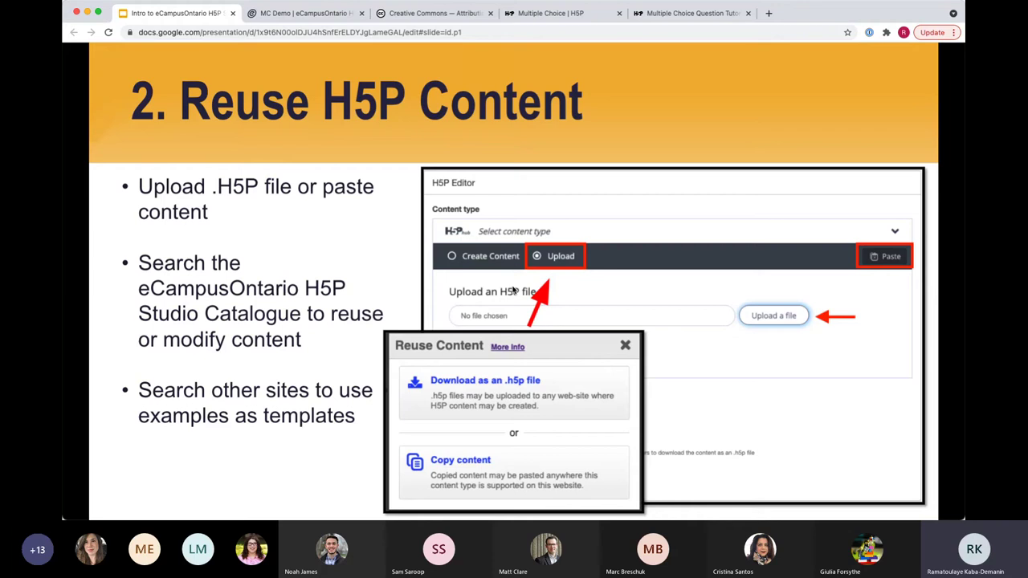
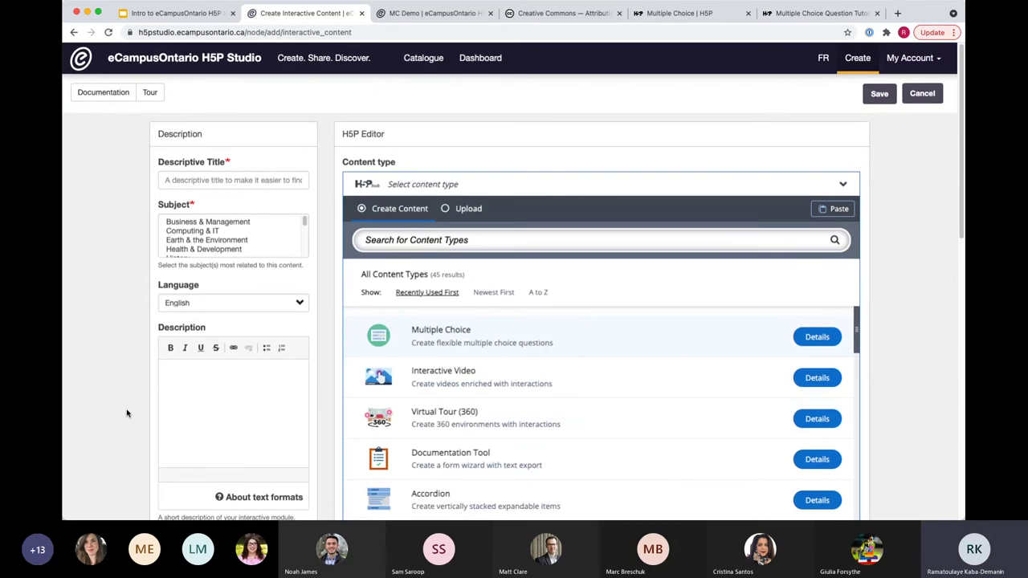
# Step: Paste the copied House of Quality interactive video, with its YouTube video, into the editor
pyautogui.scroll(-3, 127, 412)
pyautogui.scroll(-1, 128, 411)
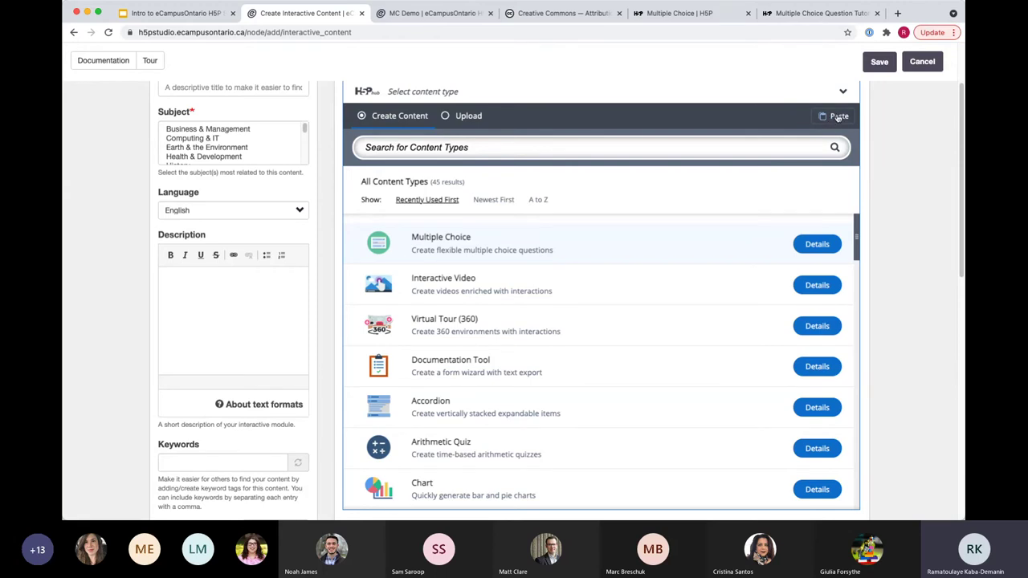
pyautogui.click(838, 116)
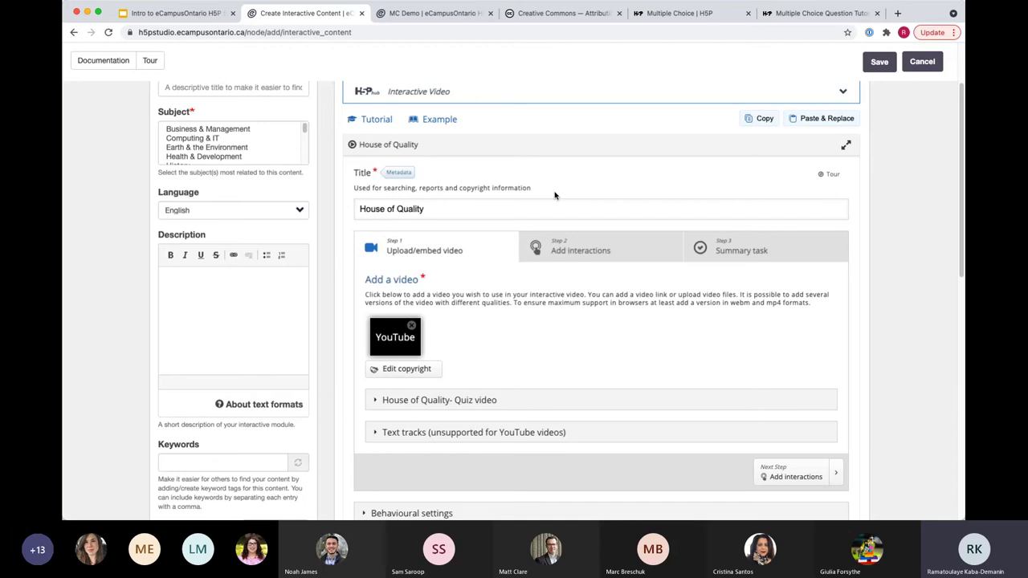
pyautogui.scroll(-1, 670, 348)
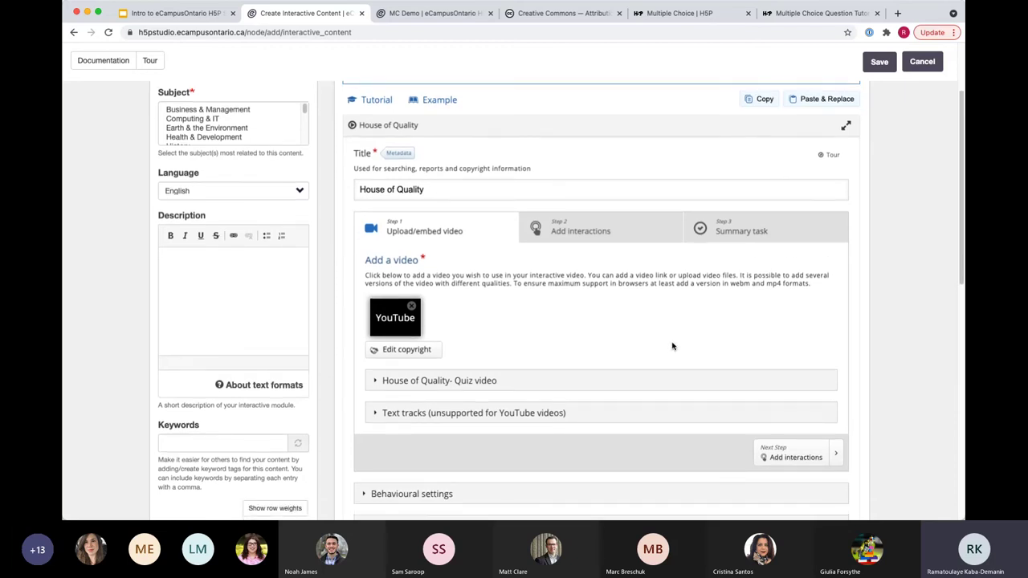
pyautogui.scroll(-1, 673, 346)
pyautogui.scroll(3, 566, 393)
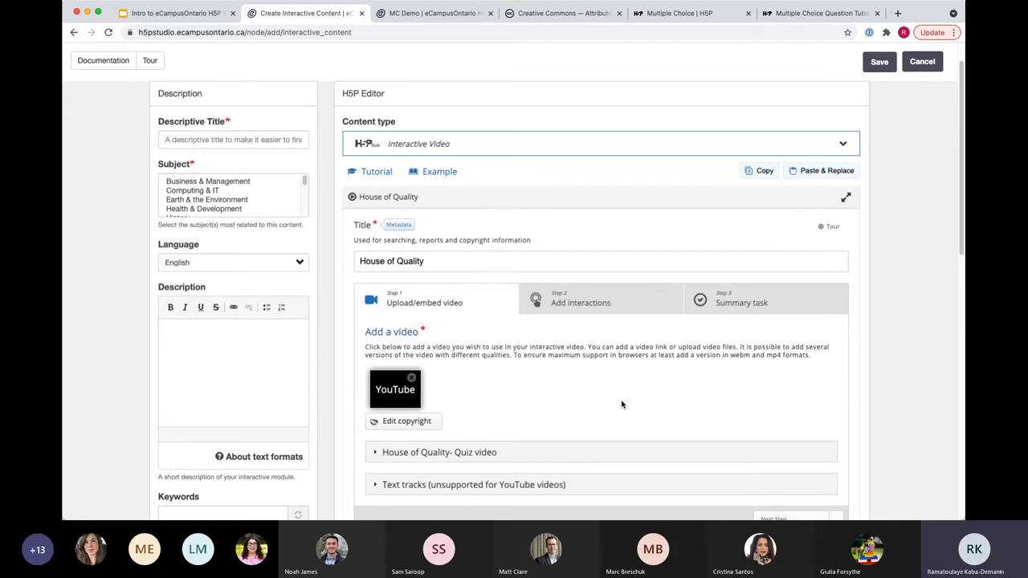
pyautogui.scroll(-2, 620, 407)
pyautogui.scroll(1, 618, 394)
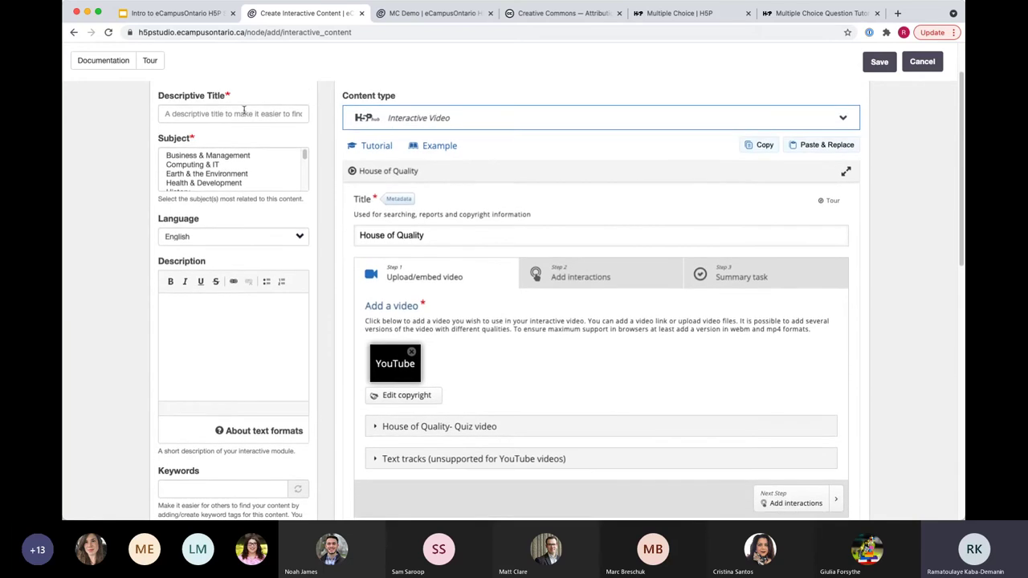
# Step: Enter 'Demo of reuse' as the descriptive title, choose Reference as the subject, and review the form
pyautogui.click(241, 112)
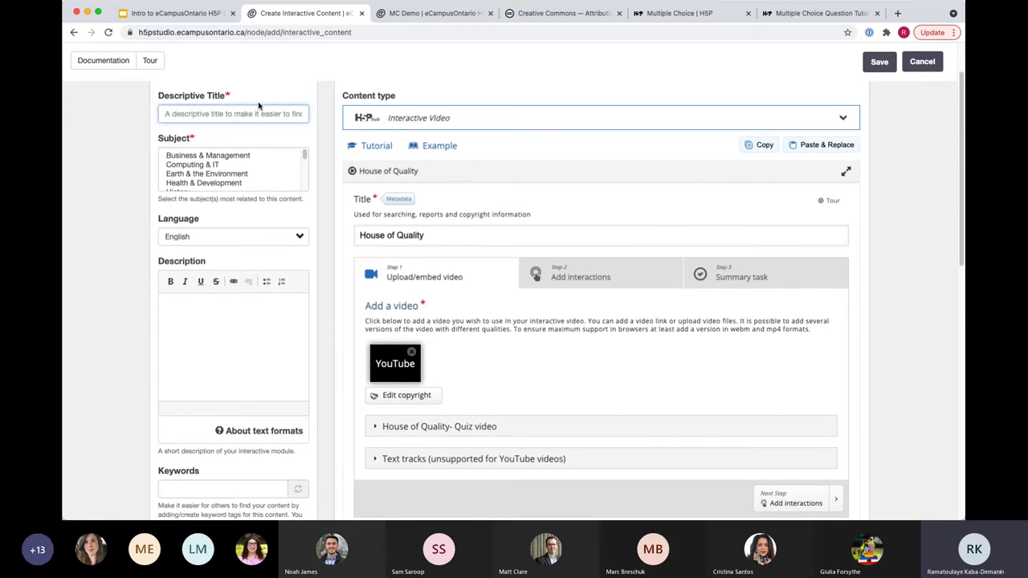
pyautogui.write('Demo of ')
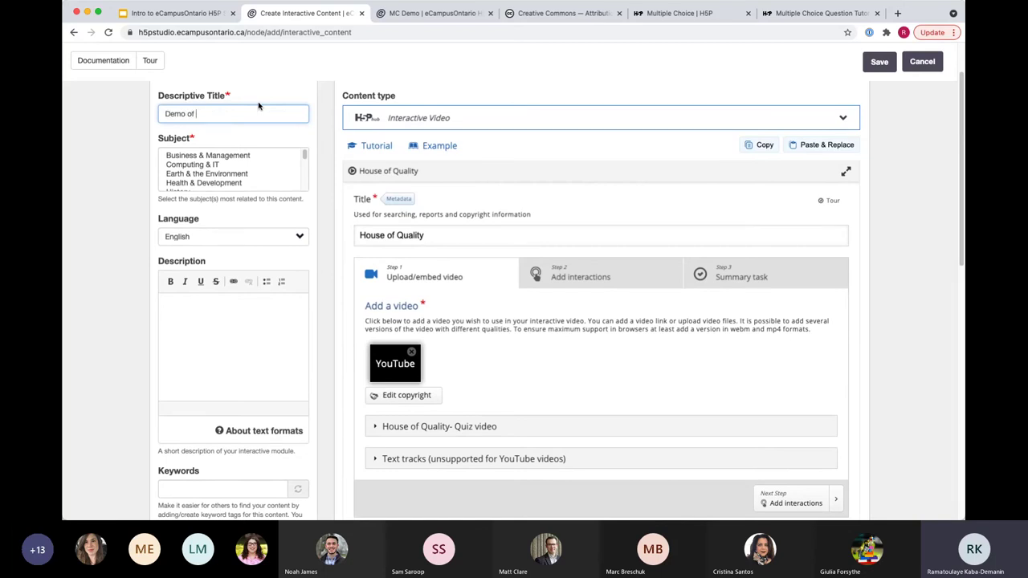
pyautogui.write('reuse')
pyautogui.moveTo(304, 156); pyautogui.dragTo(304, 175)
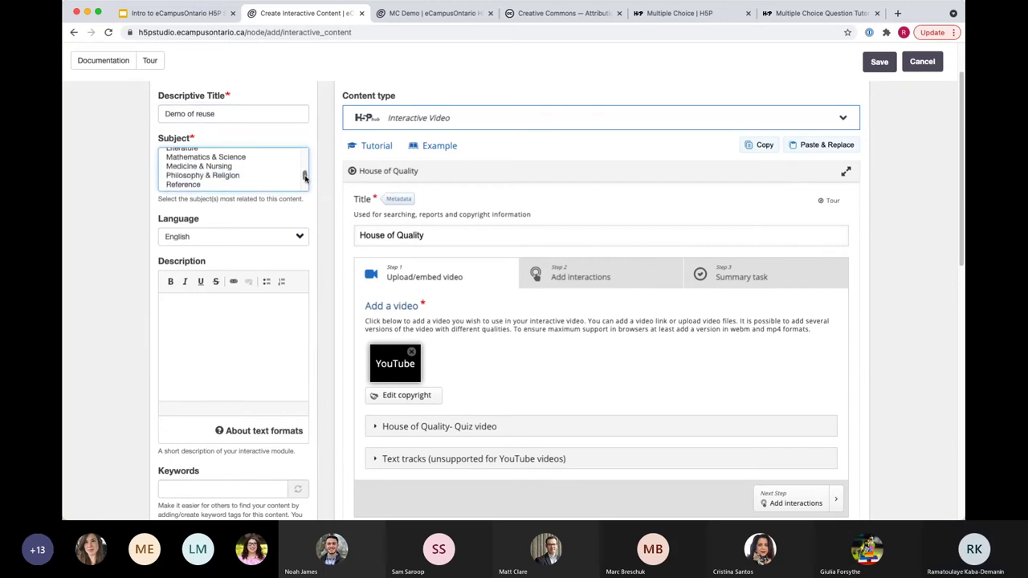
pyautogui.click(193, 185)
pyautogui.scroll(-15, 105, 310)
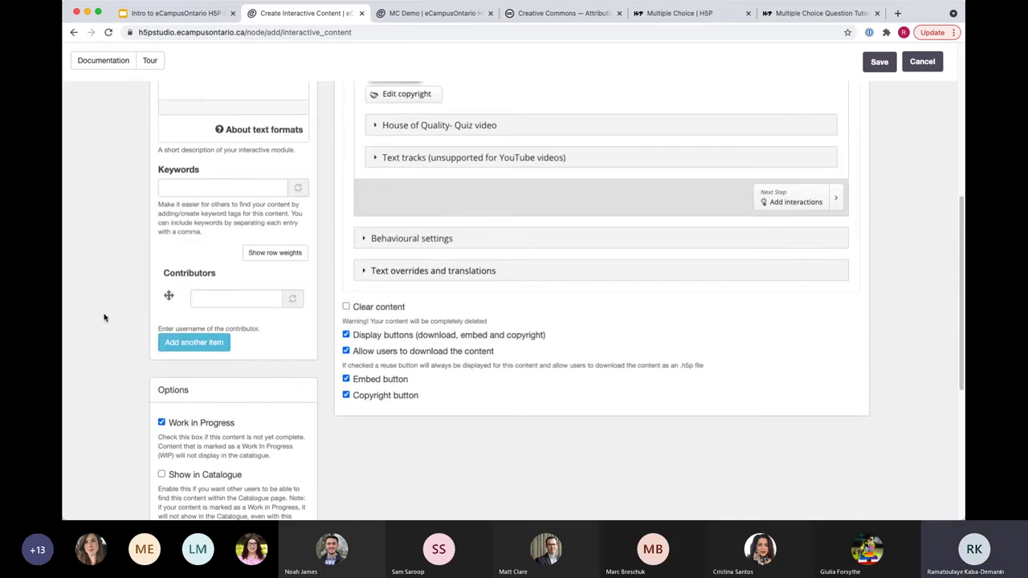
pyautogui.scroll(5, 145, 297)
pyautogui.scroll(10, 567, 447)
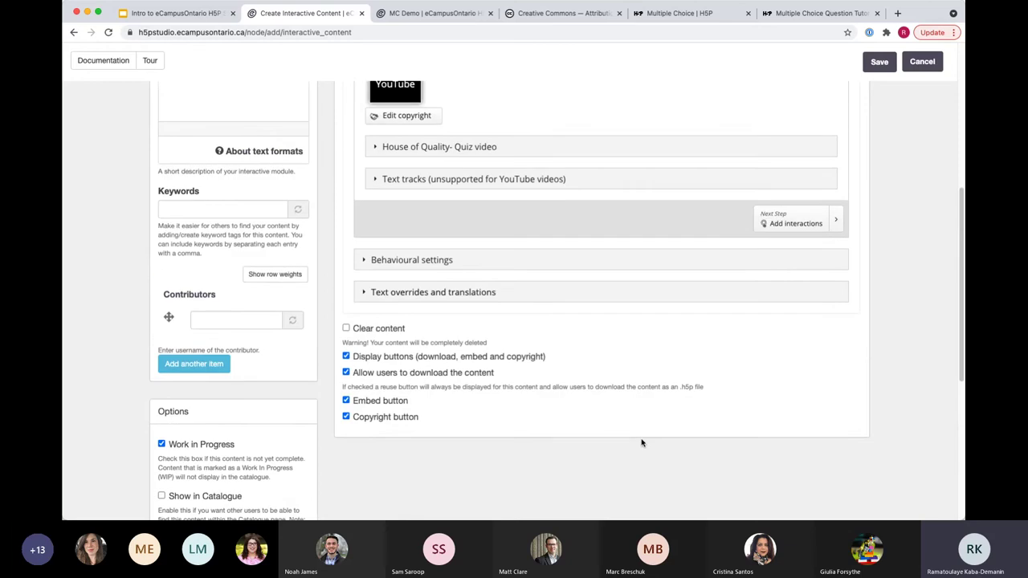
pyautogui.scroll(-2, 647, 438)
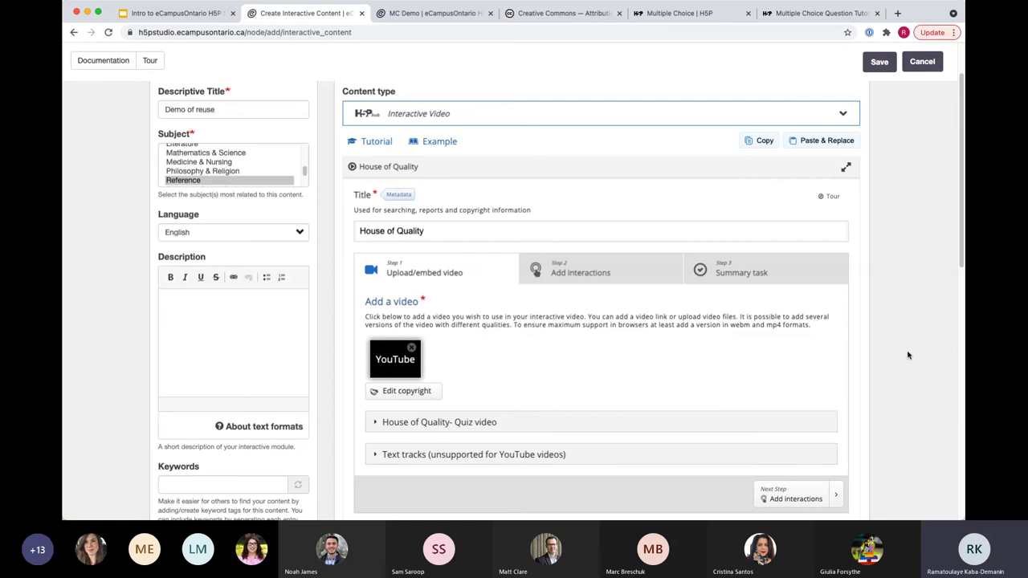
pyautogui.scroll(-1, 909, 357)
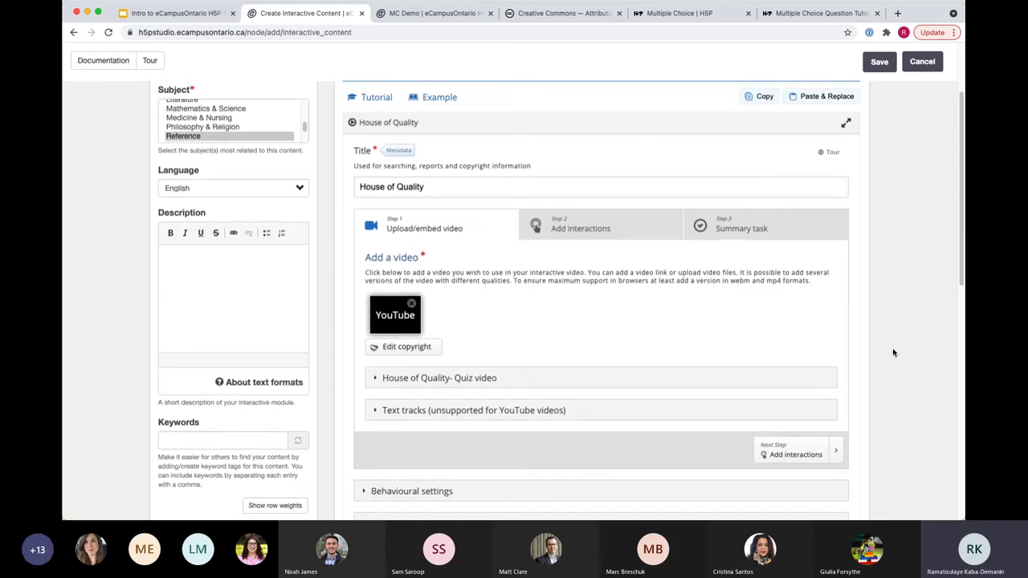
pyautogui.scroll(-1, 863, 369)
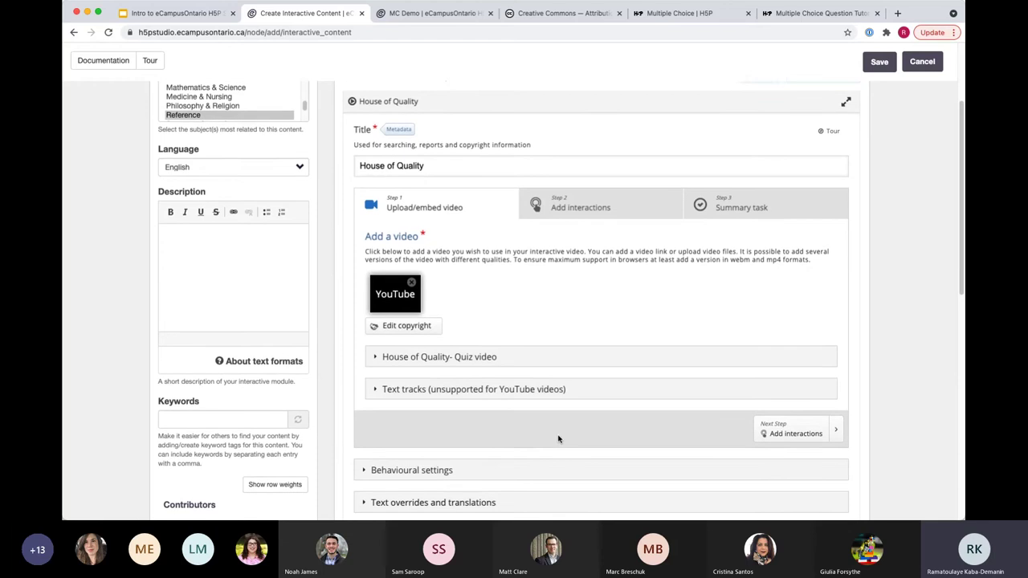
pyautogui.scroll(-1, 558, 436)
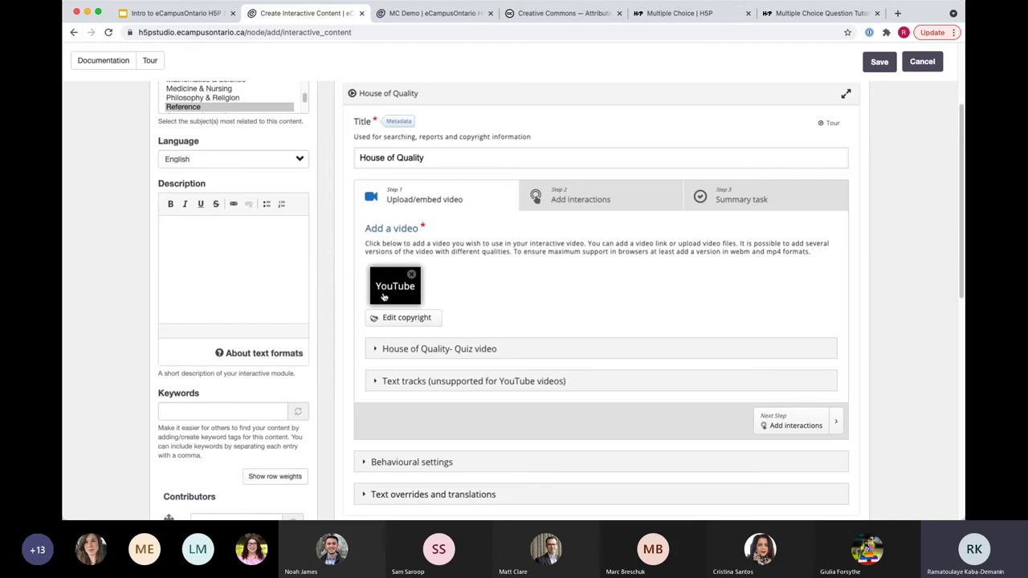
pyautogui.click(401, 318)
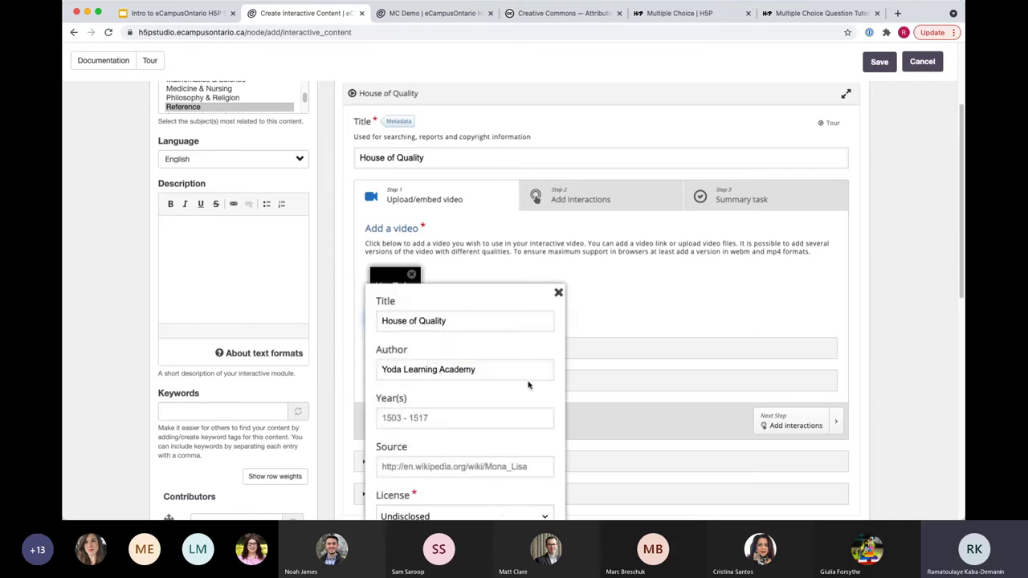
pyautogui.scroll(-1, 461, 390)
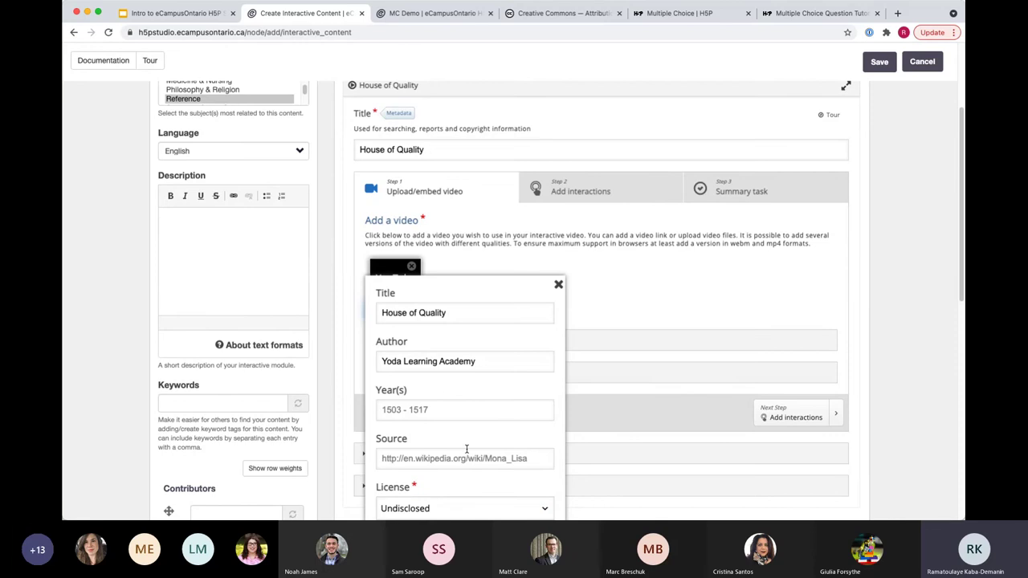
pyautogui.scroll(-2, 457, 408)
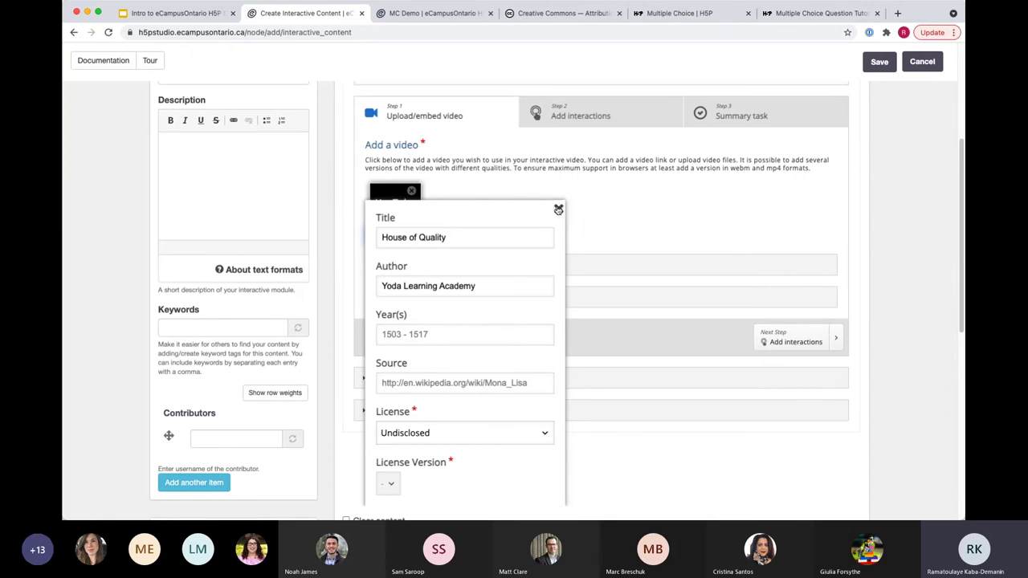
pyautogui.click(557, 210)
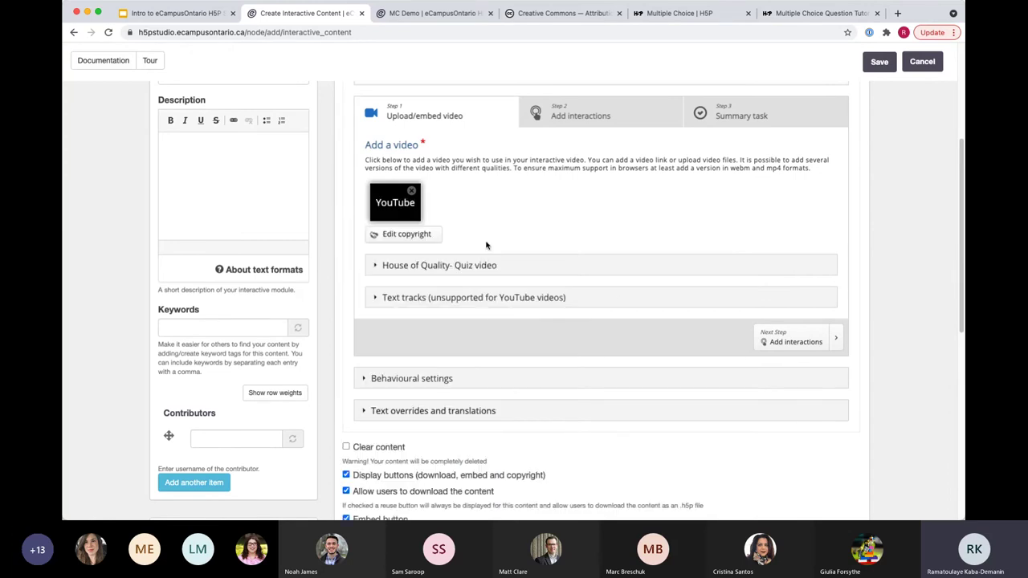
# Step: Go to the interactions stage, skip the video ahead to about 0:33, and mute it
pyautogui.click(576, 117)
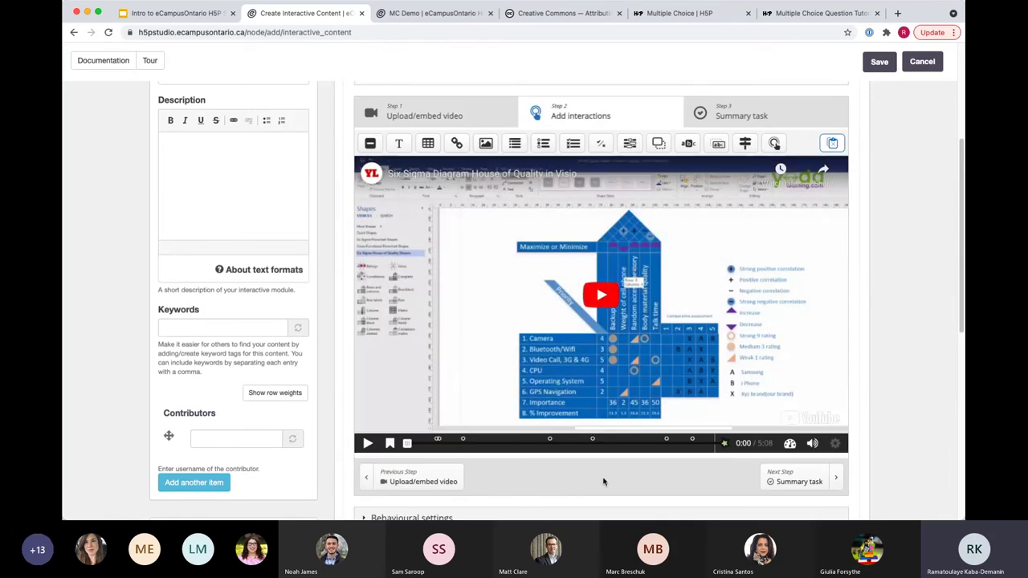
pyautogui.scroll(-1, 604, 481)
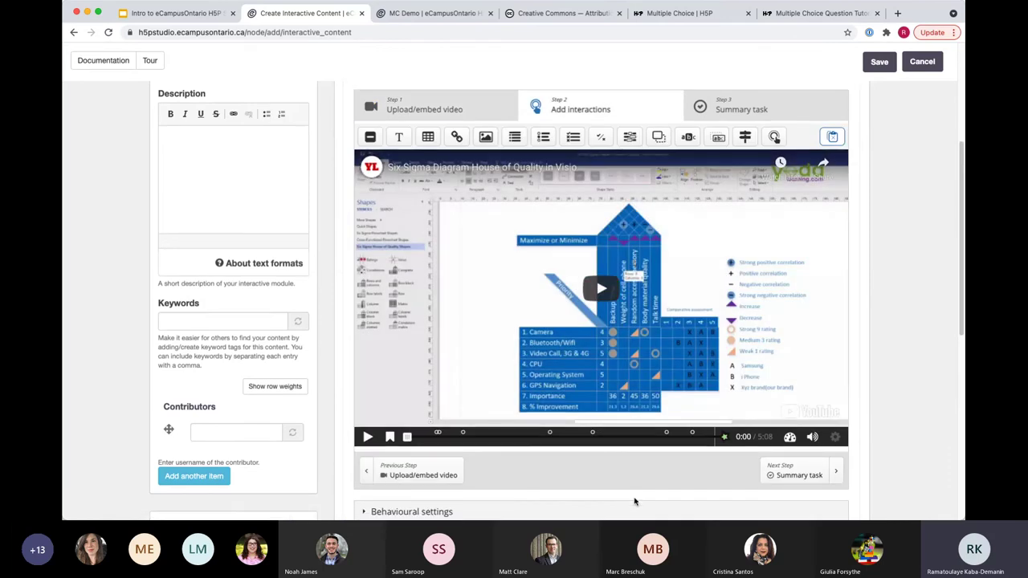
pyautogui.scroll(-2, 612, 494)
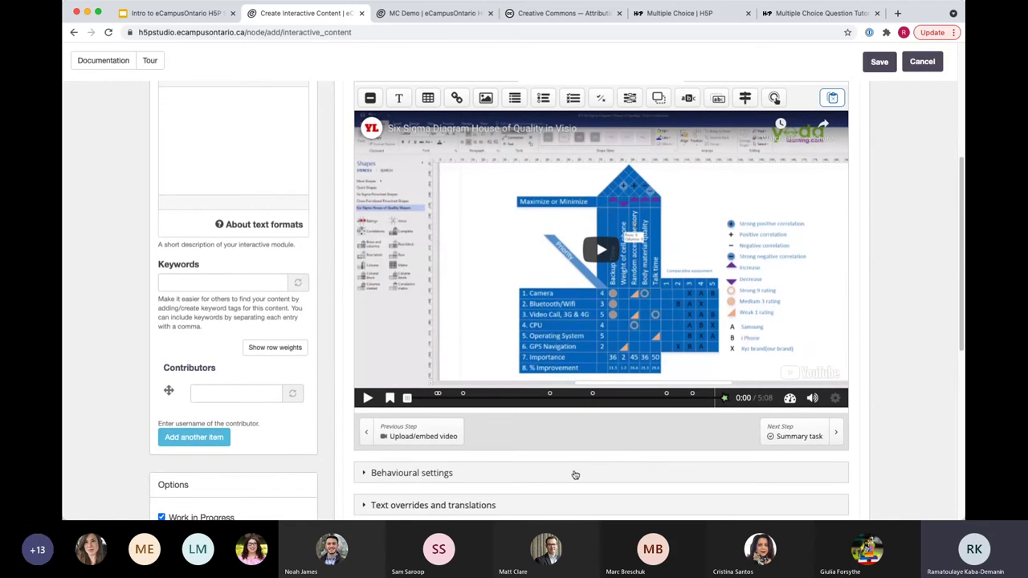
pyautogui.scroll(1, 624, 447)
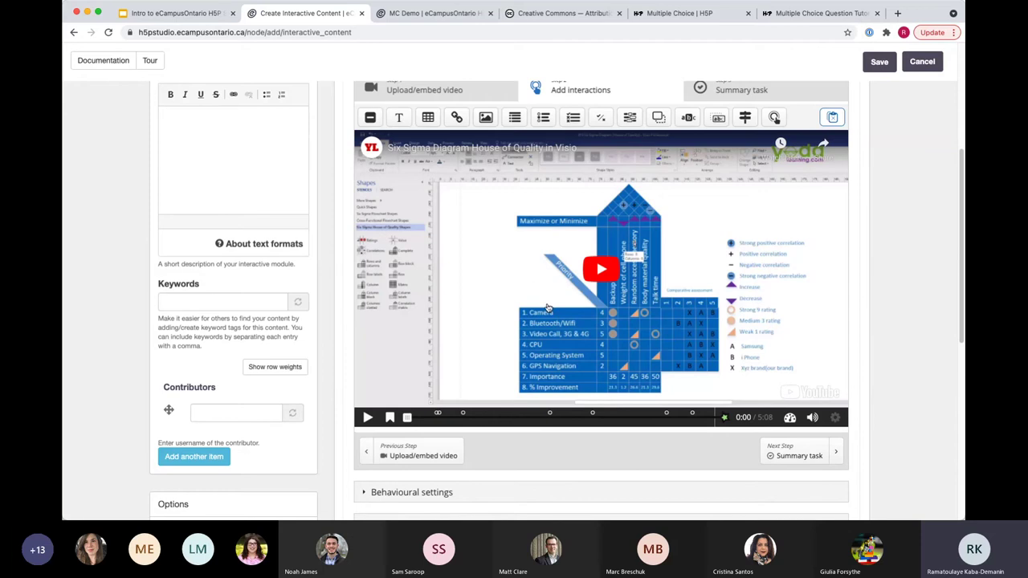
pyautogui.click(438, 417)
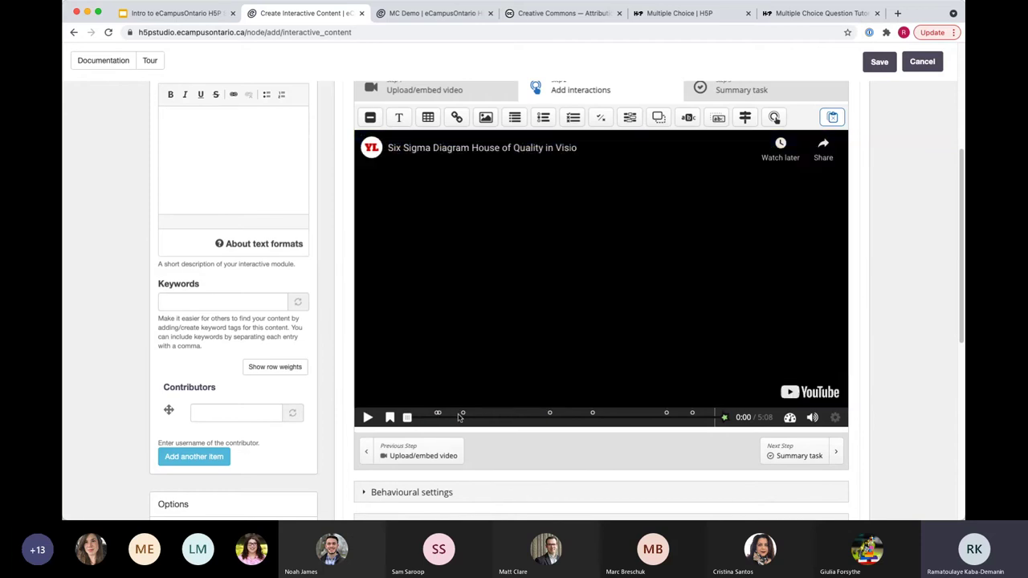
pyautogui.click(812, 417)
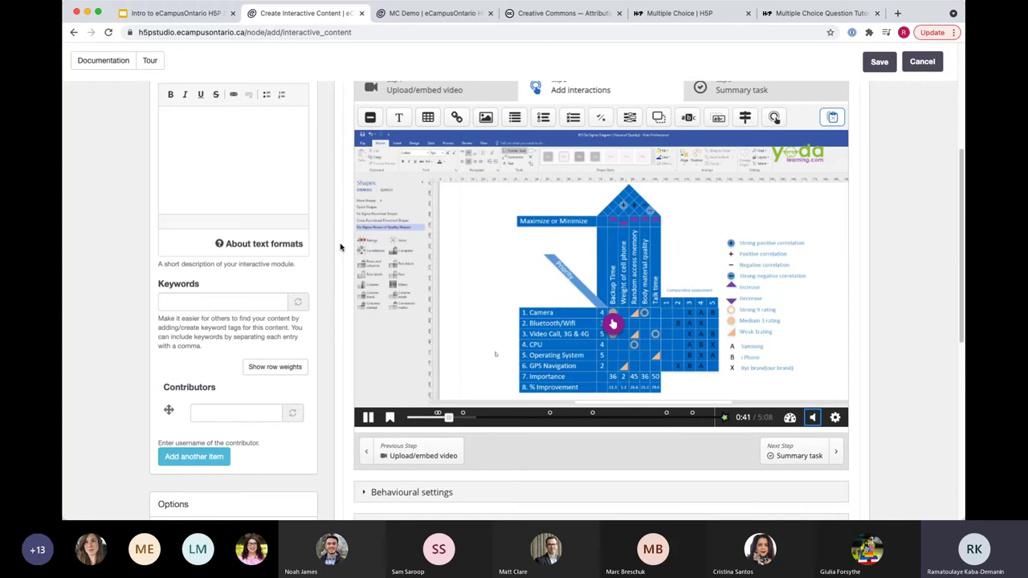
# Step: Drag two Multiple Choice interactions onto the video, the second starting at 0:56
pyautogui.scroll(1, 342, 247)
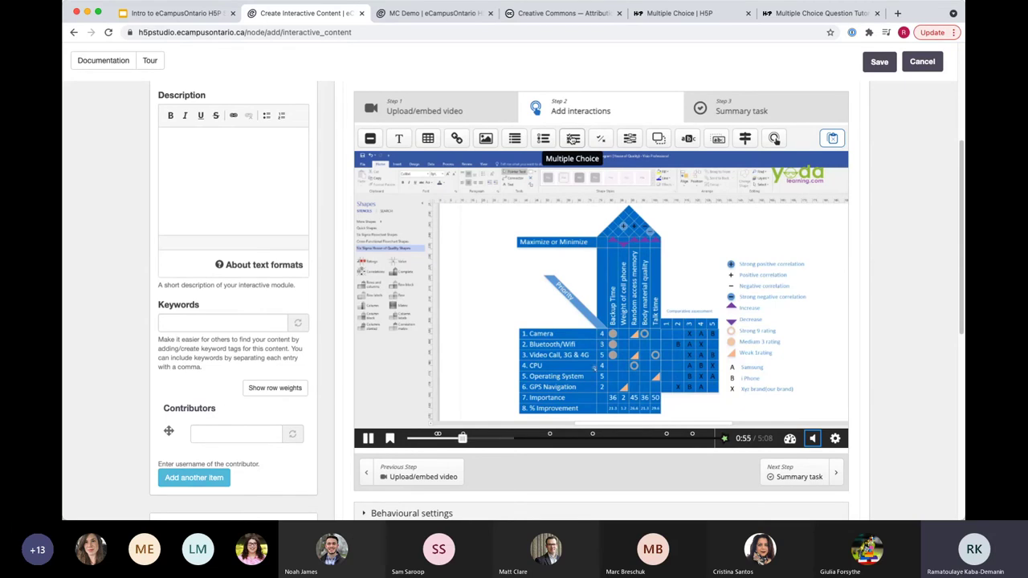
pyautogui.moveTo(572, 139); pyautogui.dragTo(600, 289)
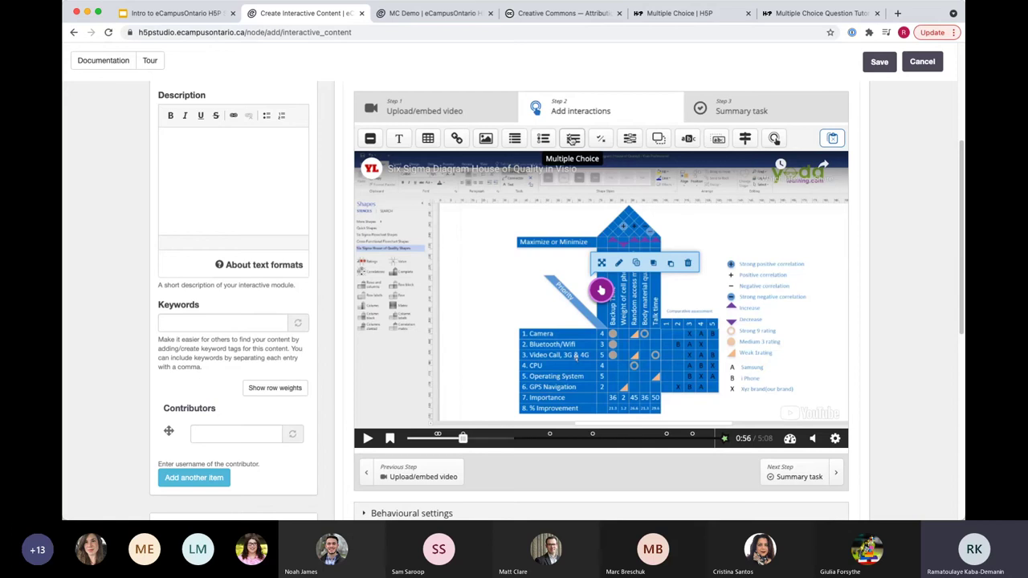
pyautogui.moveTo(572, 139); pyautogui.dragTo(553, 252)
pyautogui.scroll(3, 510, 231)
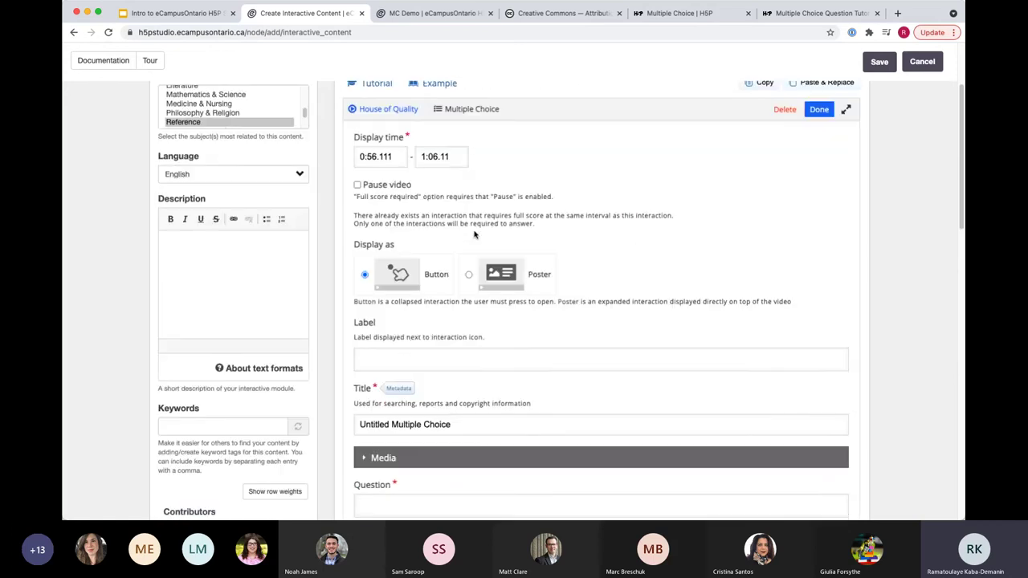
pyautogui.scroll(1, 578, 266)
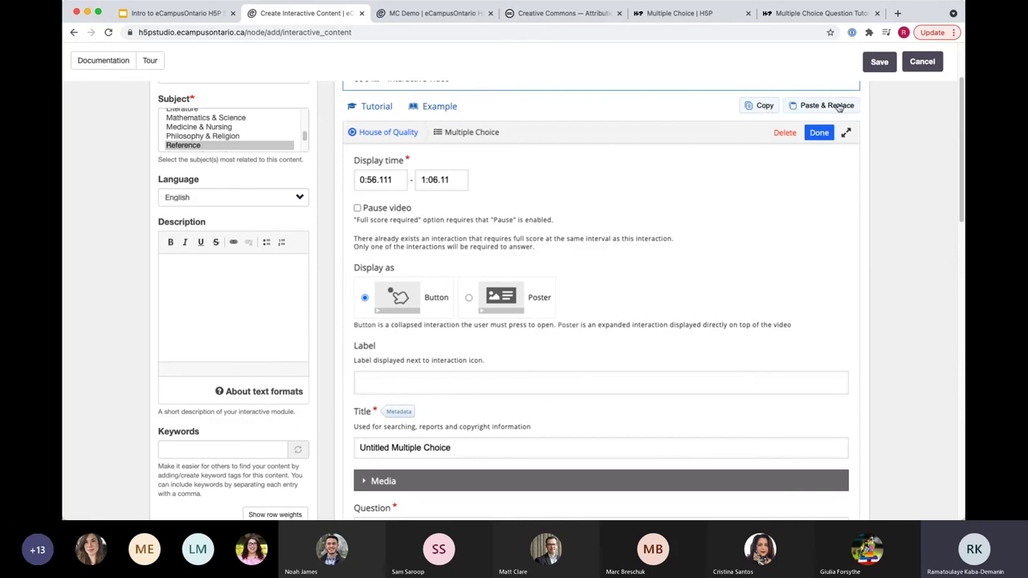
# Step: Copy the MC Demo question through Reuse, then cancel the Paste & Replace on the interaction
pyautogui.click(429, 14)
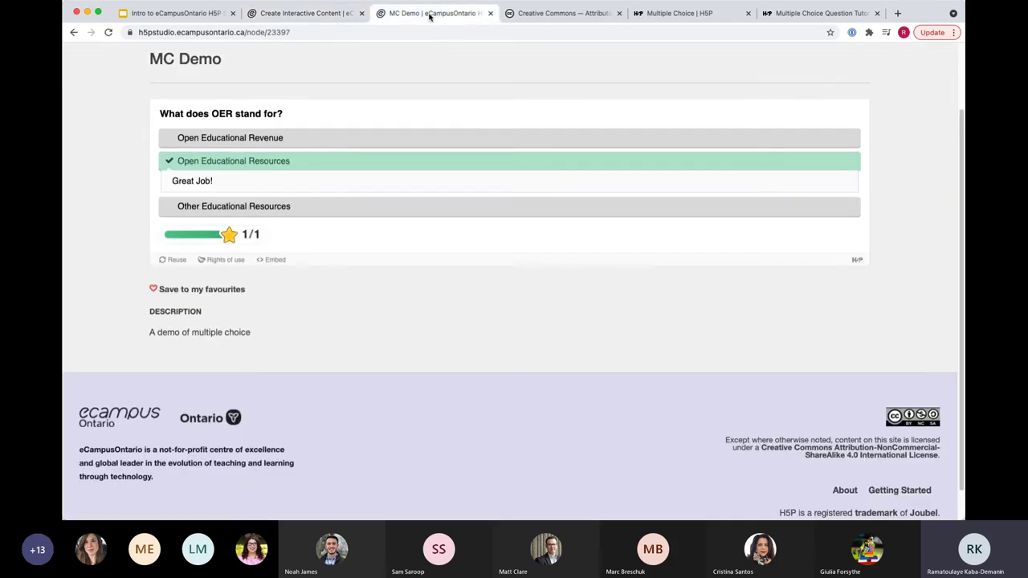
pyautogui.scroll(1, 257, 353)
pyautogui.click(172, 281)
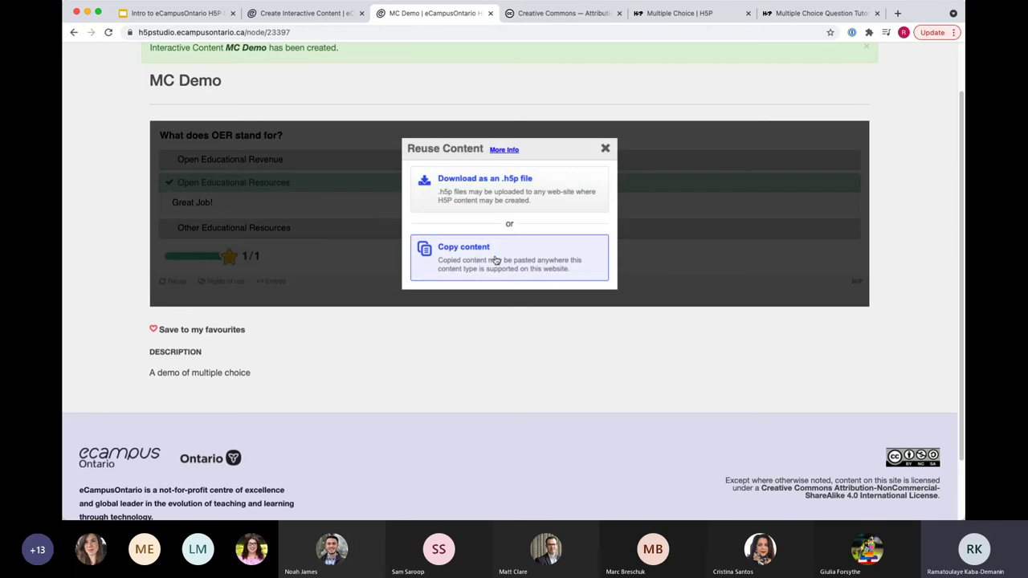
pyautogui.click(496, 261)
pyautogui.click(294, 13)
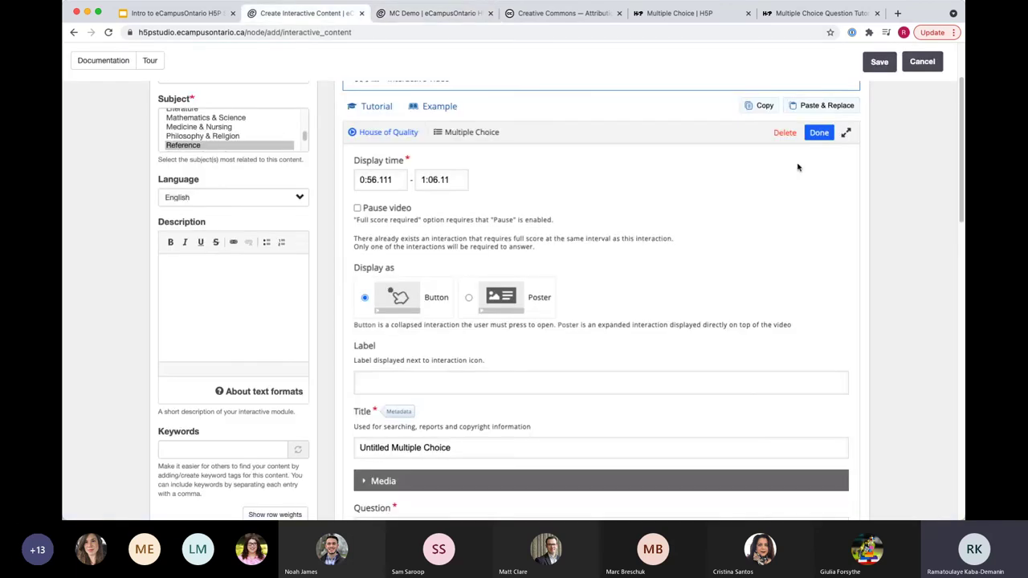
pyautogui.click(811, 105)
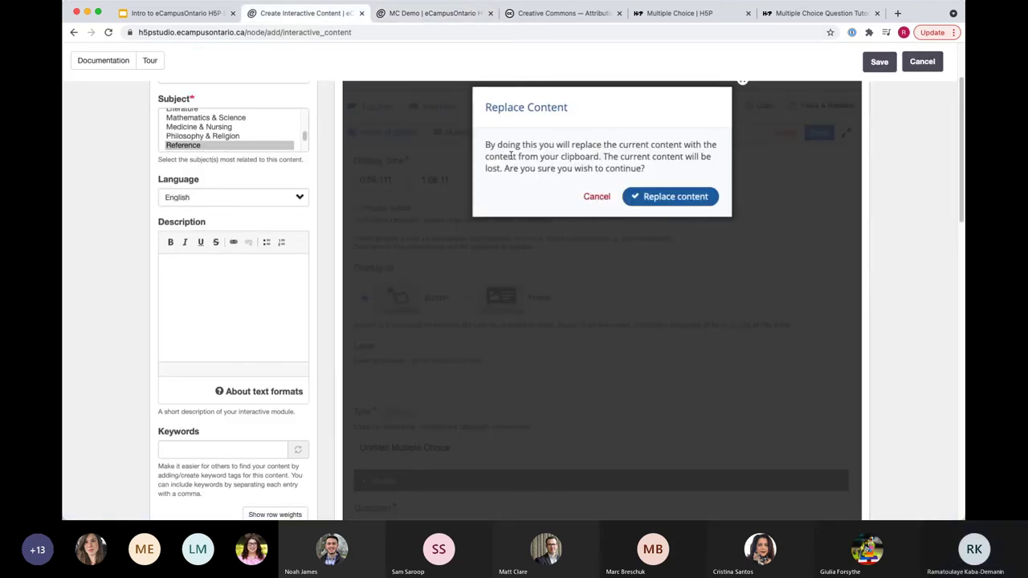
pyautogui.click(596, 195)
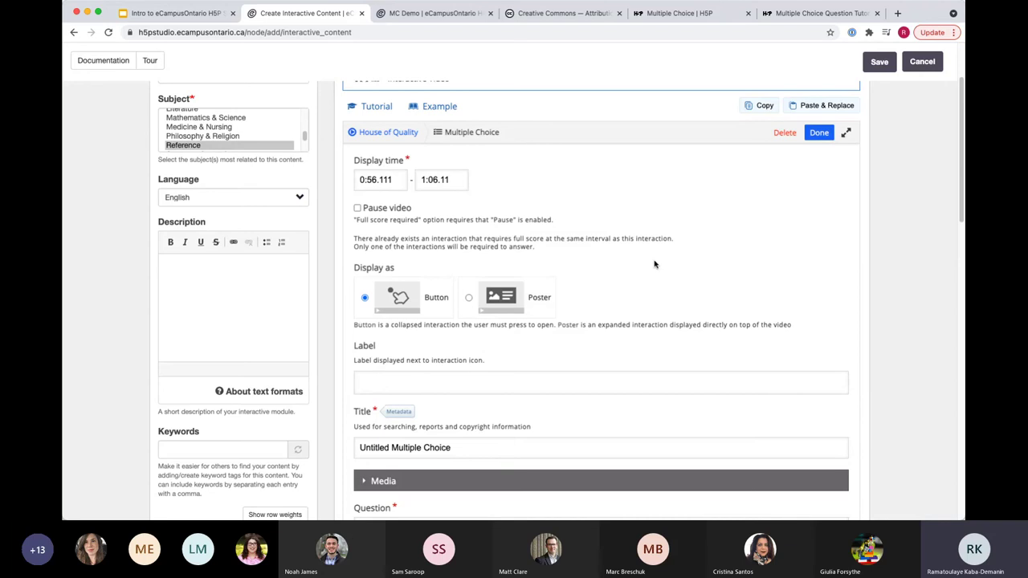
pyautogui.scroll(-1, 542, 354)
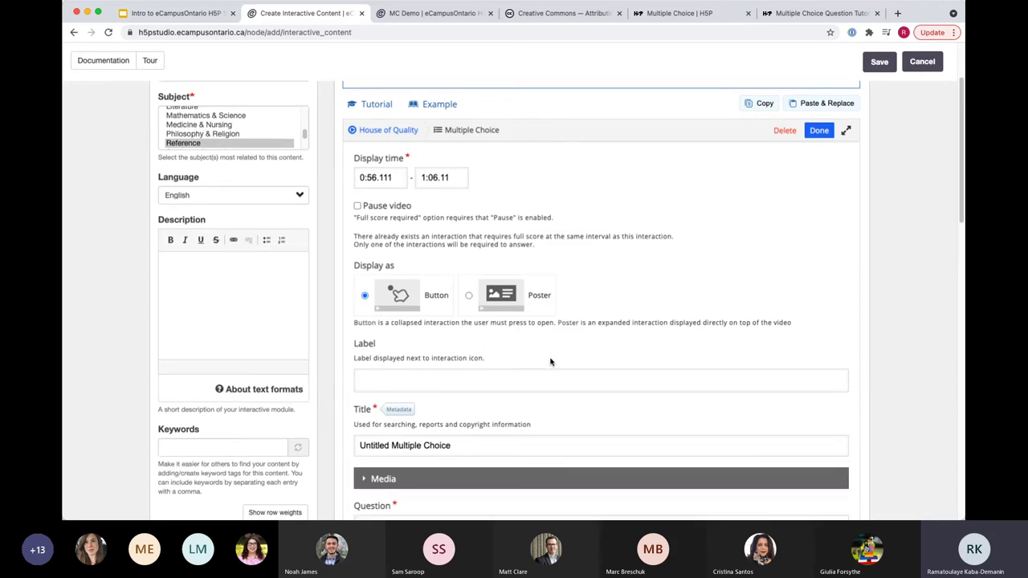
pyautogui.scroll(-1, 551, 361)
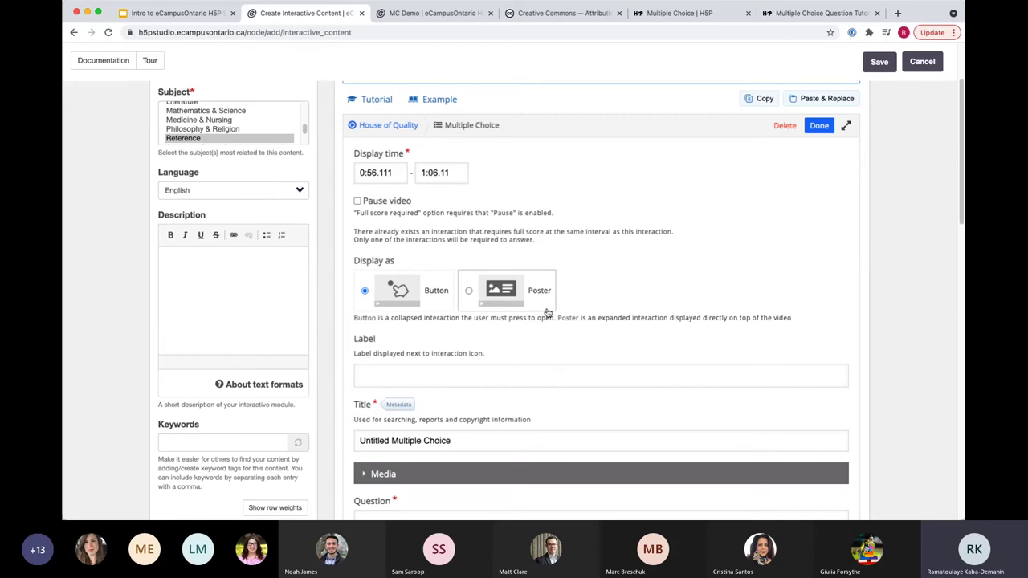
pyautogui.scroll(-5, 544, 367)
pyautogui.scroll(5, 554, 321)
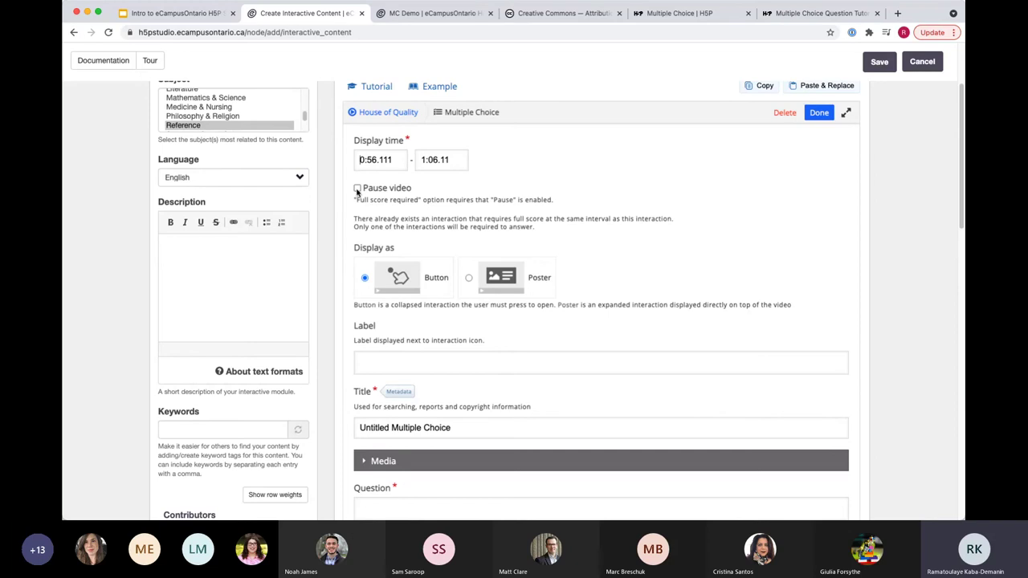
pyautogui.scroll(-1, 386, 303)
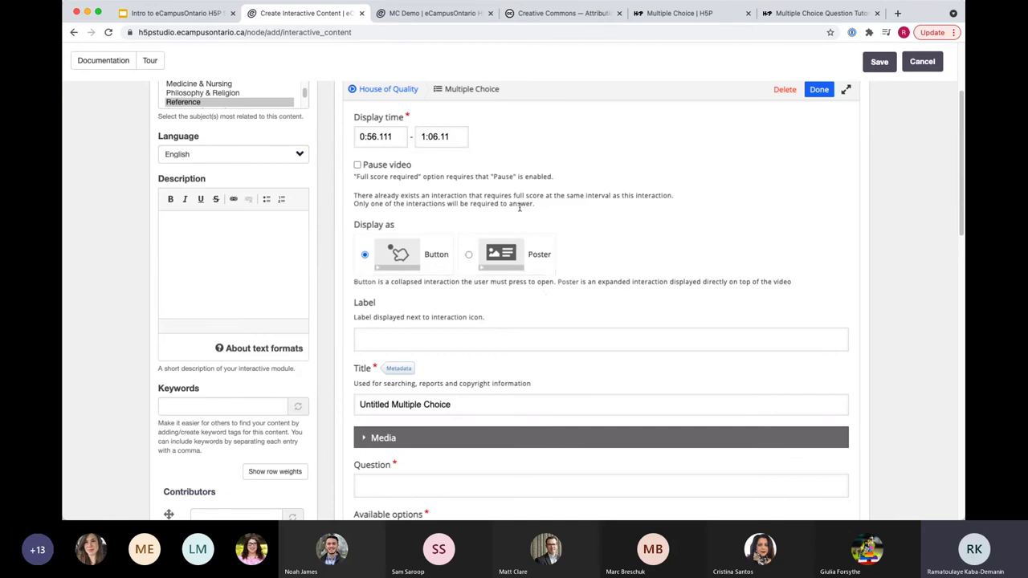
pyautogui.scroll(-5, 570, 311)
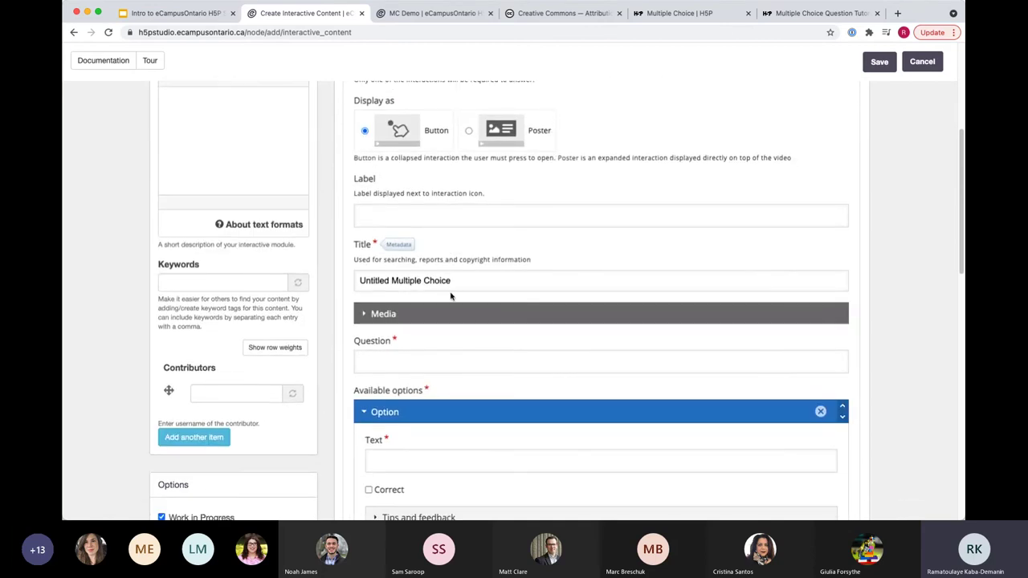
pyautogui.scroll(-1, 445, 281)
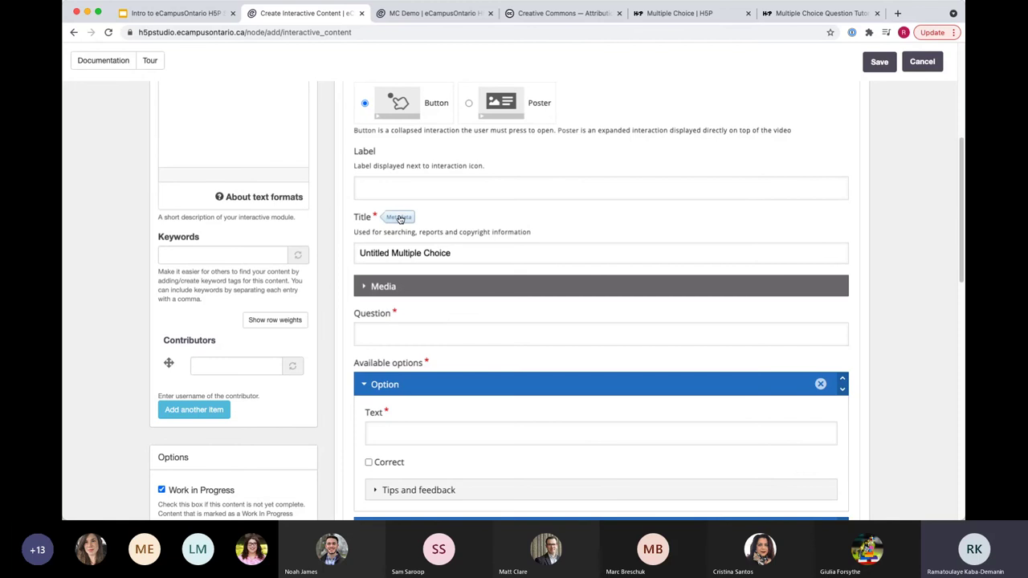
pyautogui.click(399, 218)
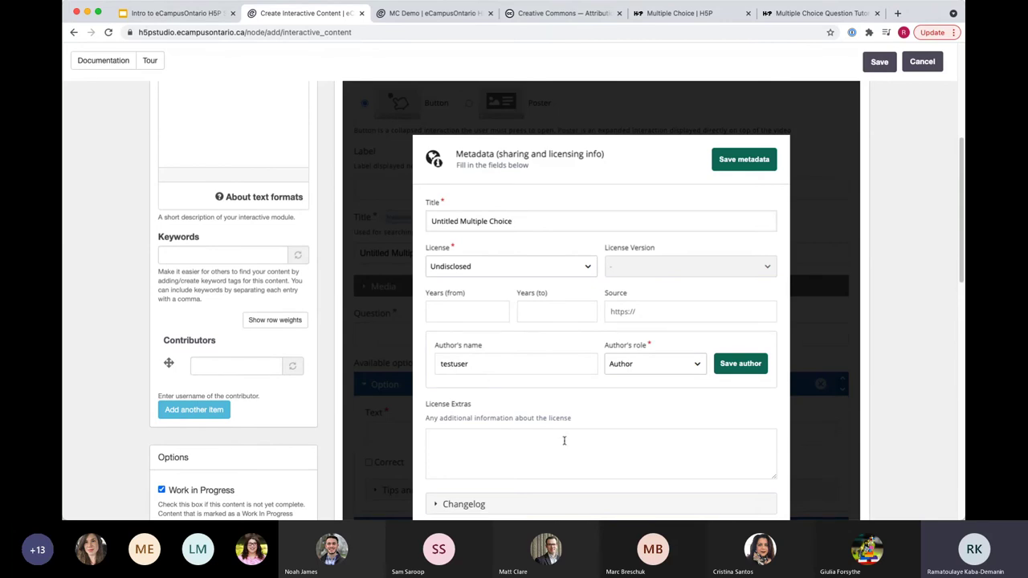
pyautogui.scroll(-1, 562, 429)
pyautogui.scroll(3, 631, 425)
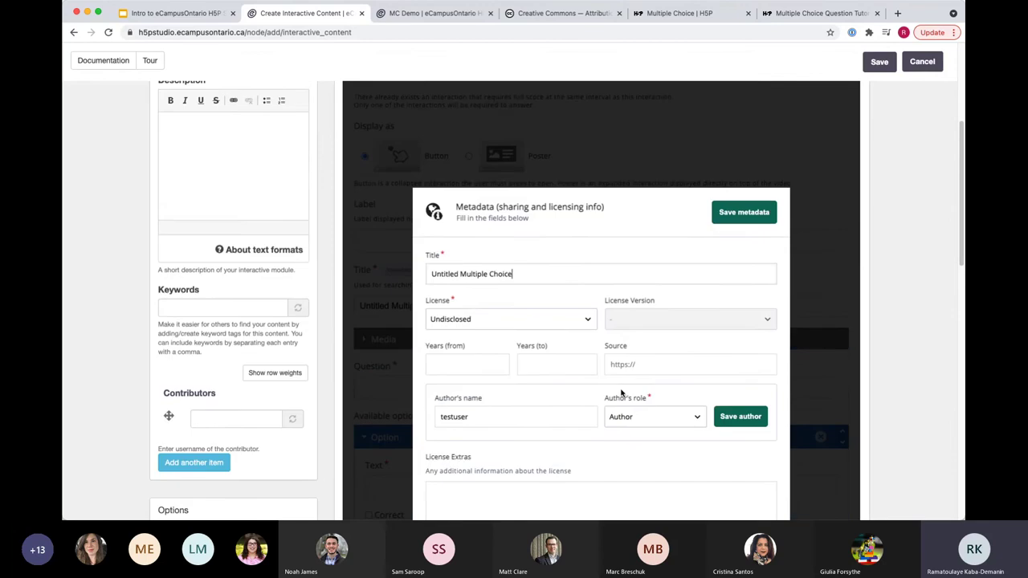
pyautogui.scroll(-3, 599, 337)
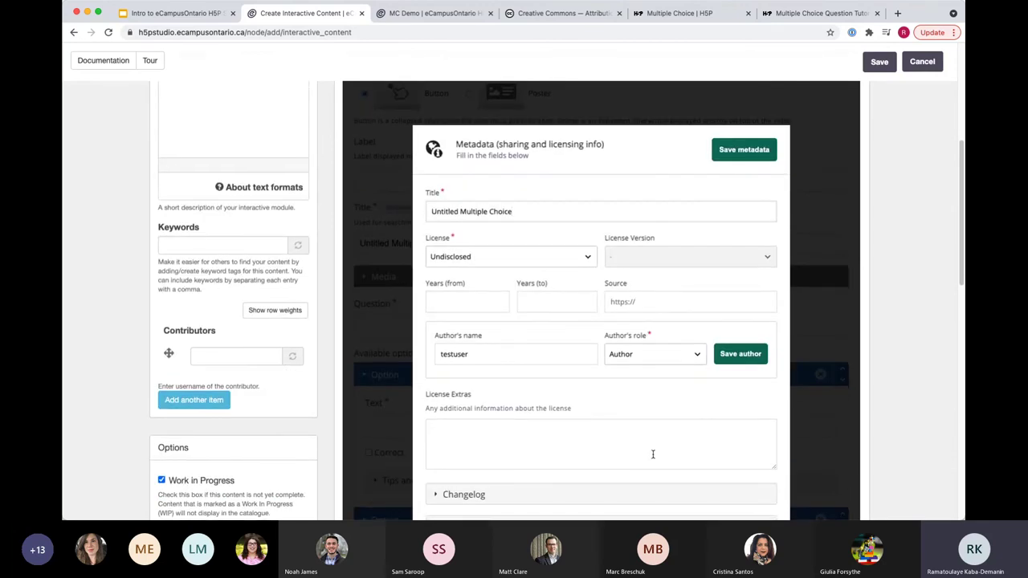
pyautogui.scroll(-3, 650, 452)
pyautogui.scroll(3, 652, 369)
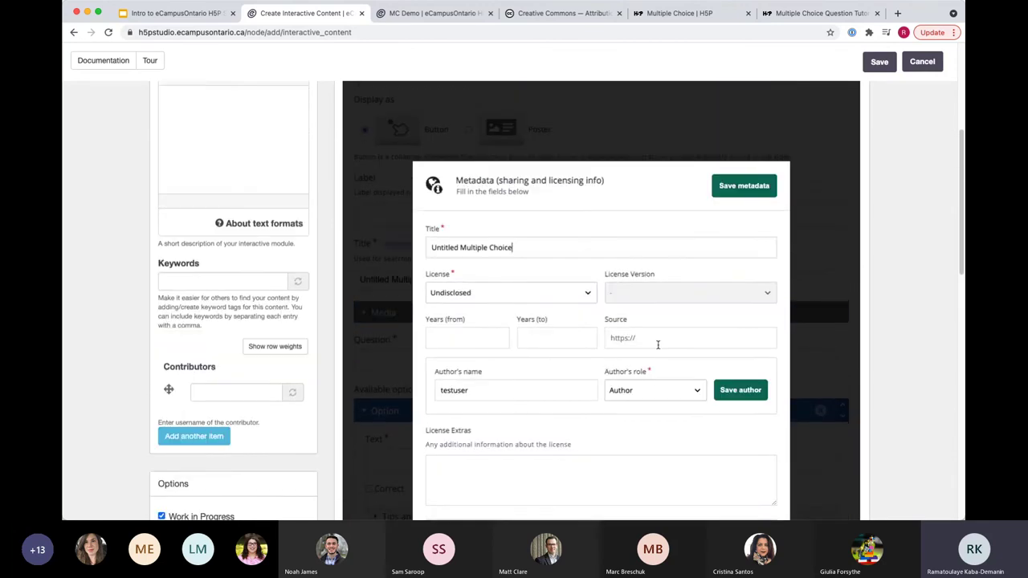
pyautogui.click(740, 207)
pyautogui.scroll(-10, 526, 390)
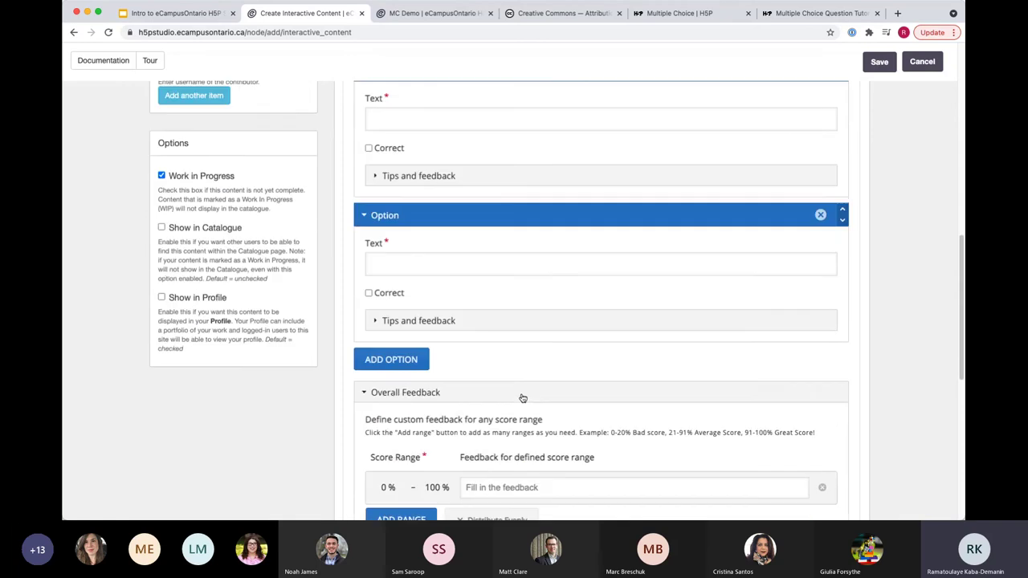
pyautogui.scroll(5, 454, 374)
pyautogui.scroll(10, 450, 365)
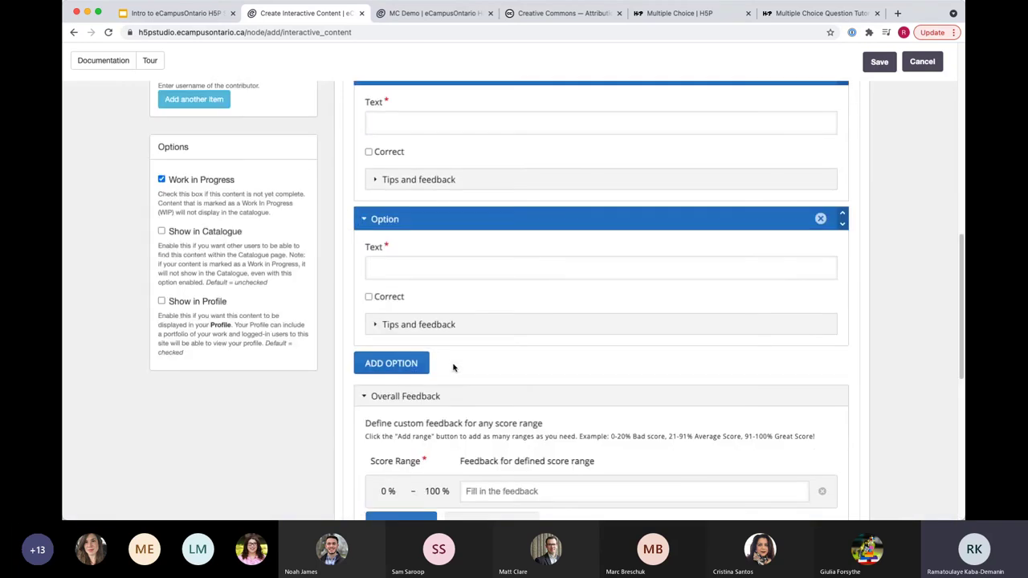
pyautogui.scroll(2, 462, 359)
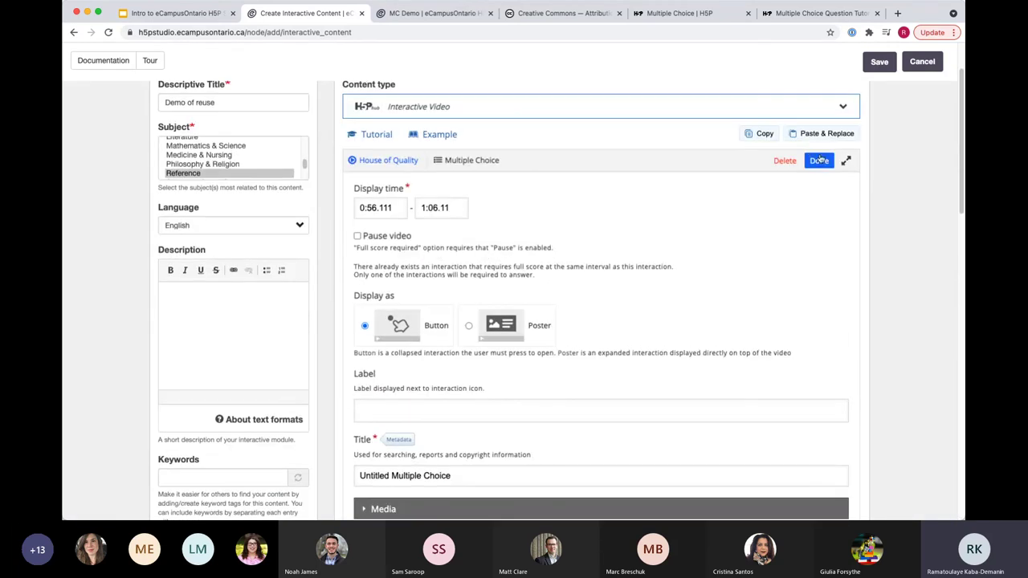
# Step: Finish the Multiple Choice interaction, save the House of Quality video, and return to the slides
pyautogui.click(819, 158)
pyautogui.scroll(-3, 473, 438)
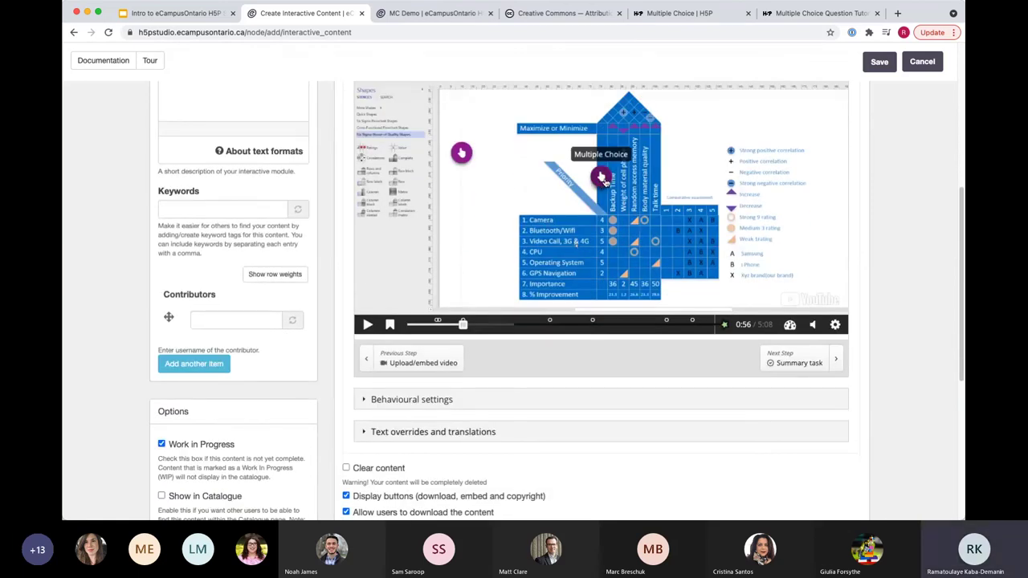
pyautogui.scroll(1, 489, 425)
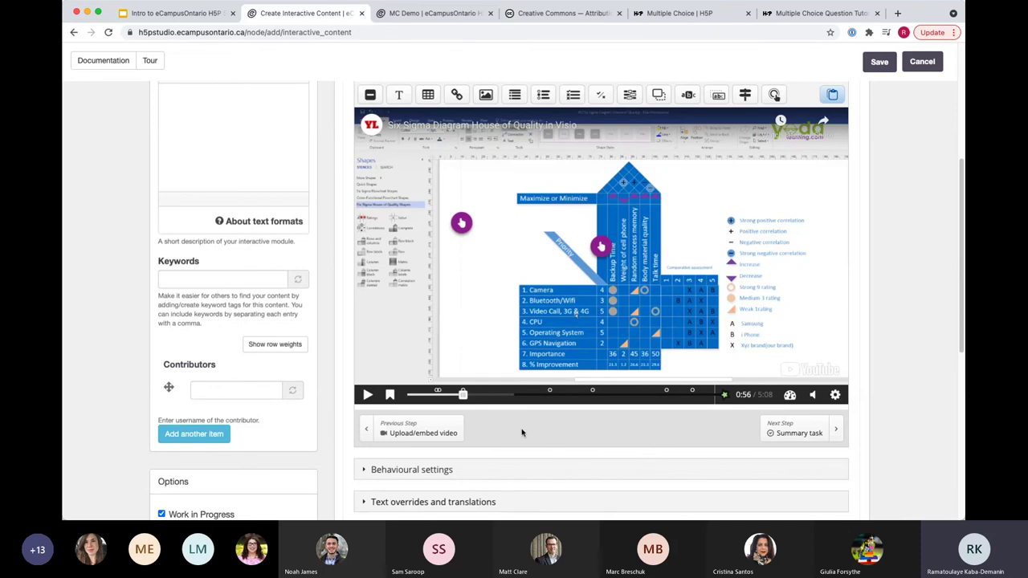
pyautogui.scroll(5, 876, 241)
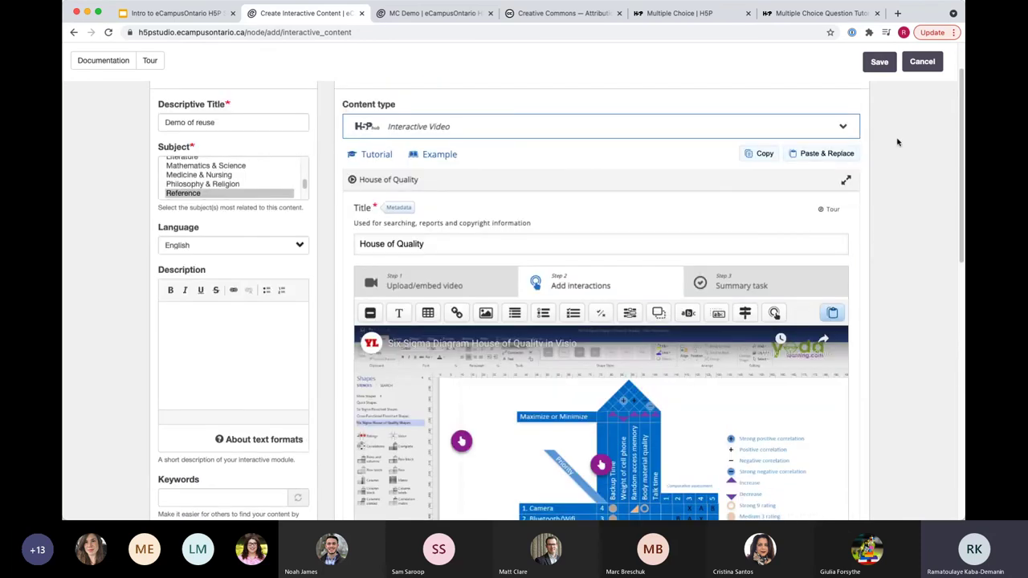
pyautogui.click(880, 62)
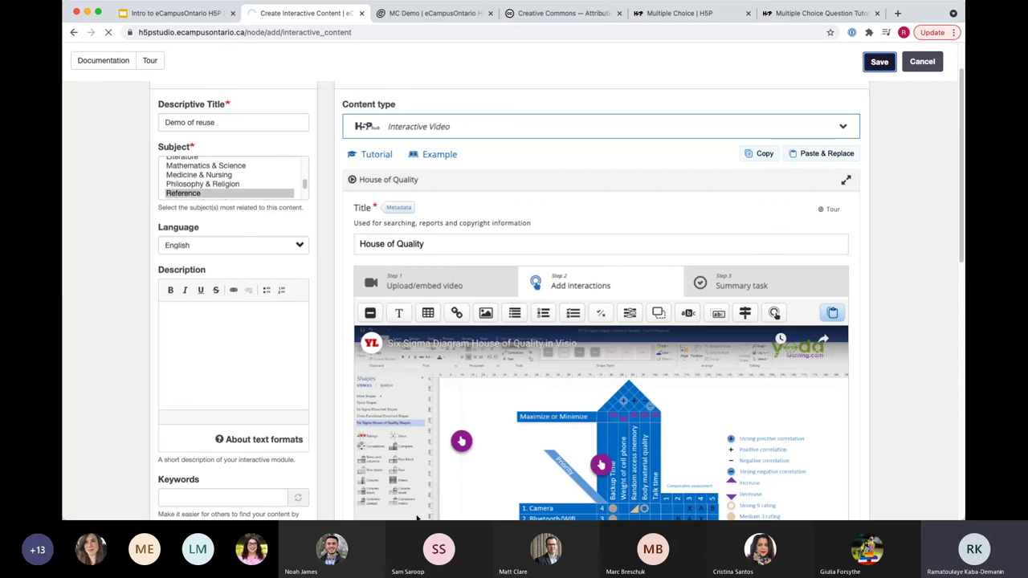
pyautogui.click(167, 13)
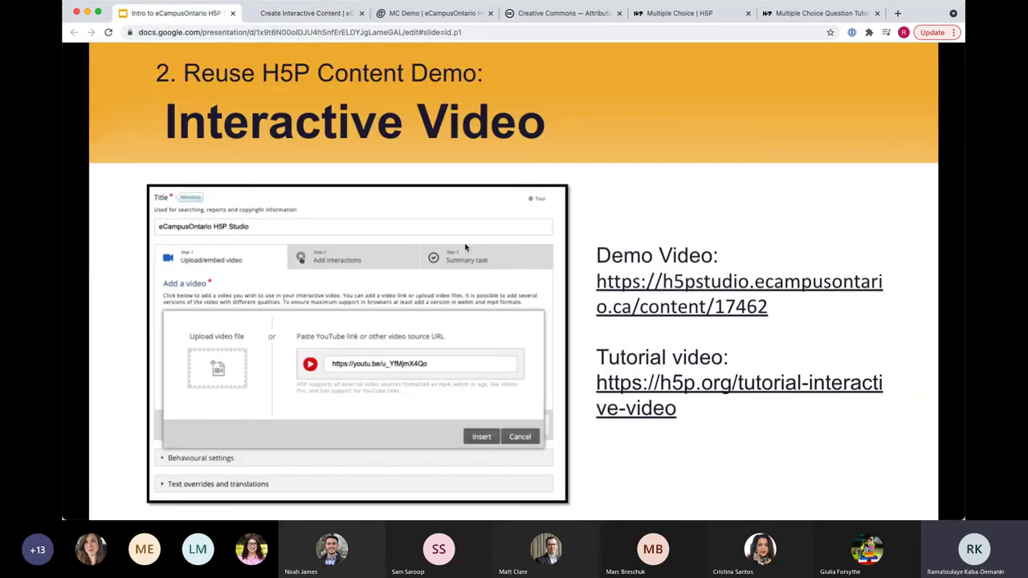